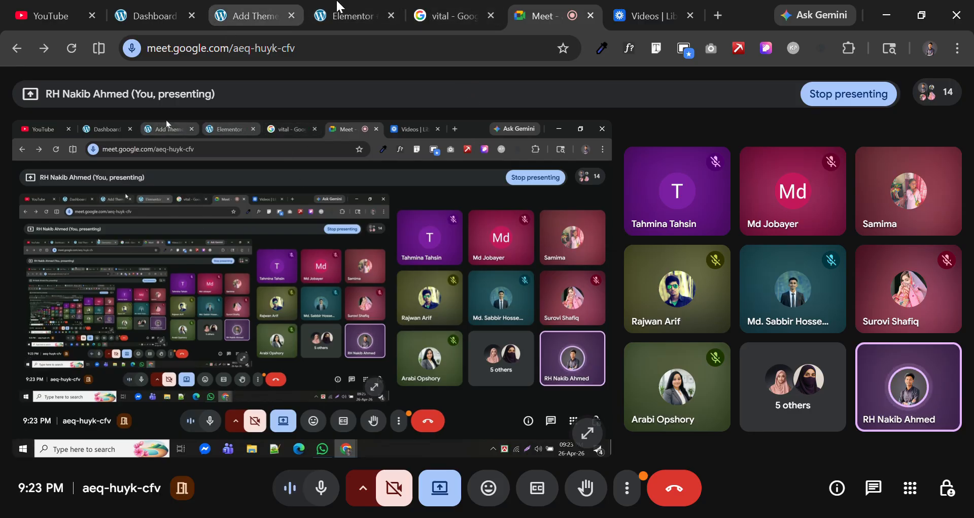
Go to the Vital site's WordPress dashboard and open the Elementor #7 page for editing in Elementor.
{"action": "left_click", "coordinate": [429, 15]}
{"action": "left_click", "coordinate": [364, 14]}
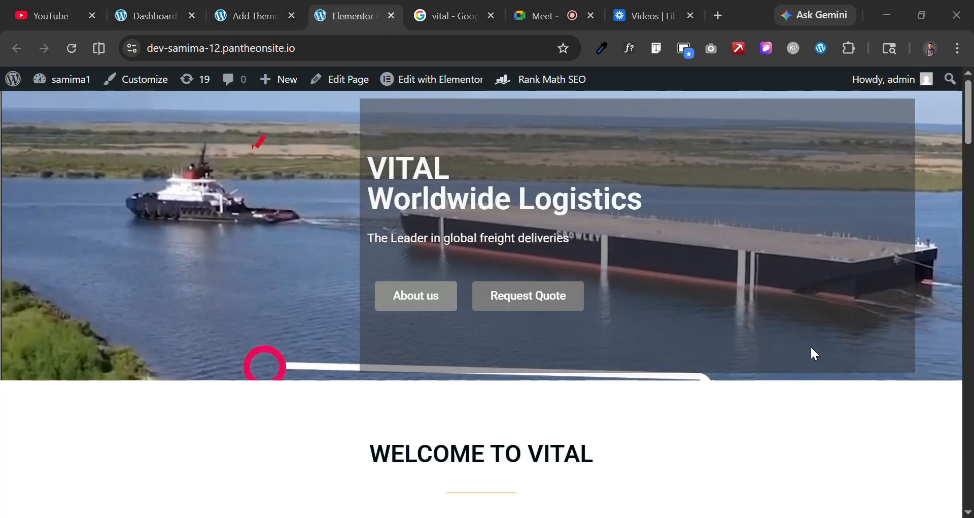
{"action": "left_click", "coordinate": [70, 89]}
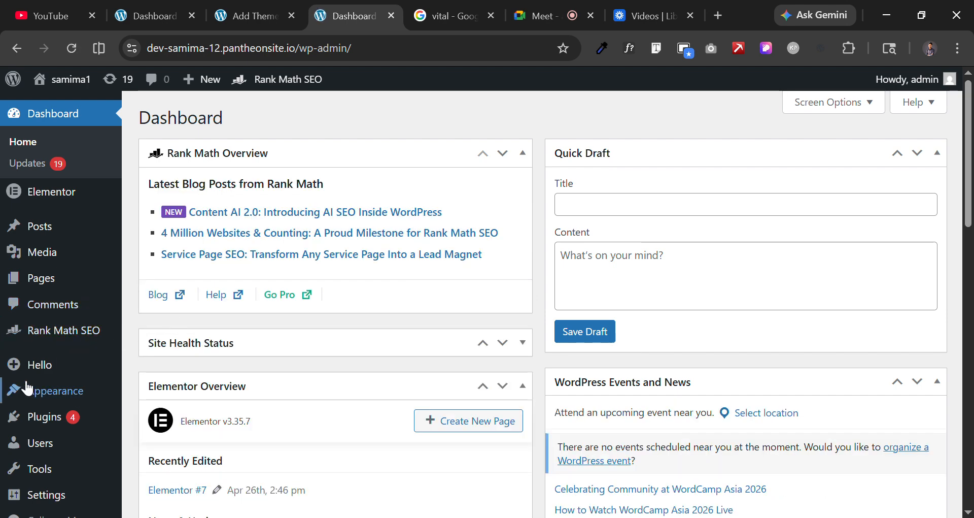
{"action": "mouse_move", "coordinate": [95, 341]}
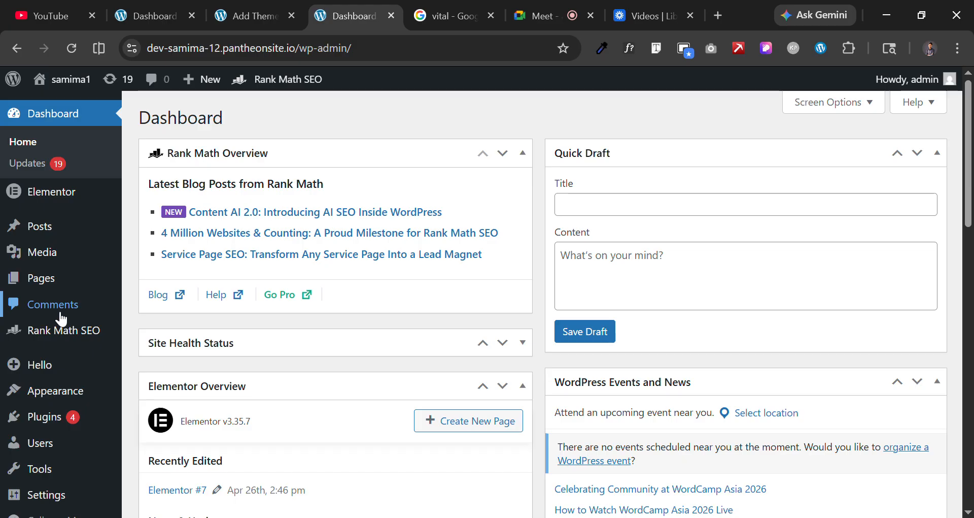
{"action": "mouse_move", "coordinate": [65, 324]}
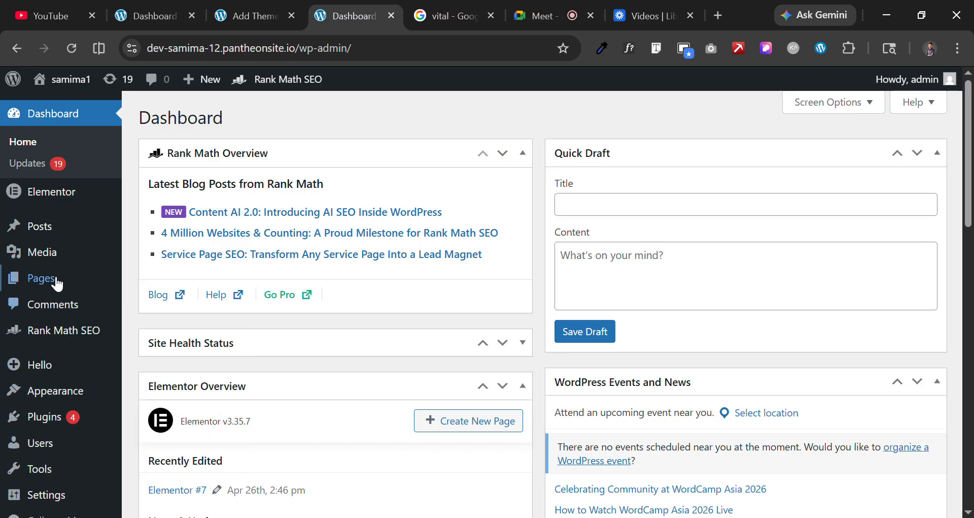
{"action": "mouse_move", "coordinate": [53, 278]}
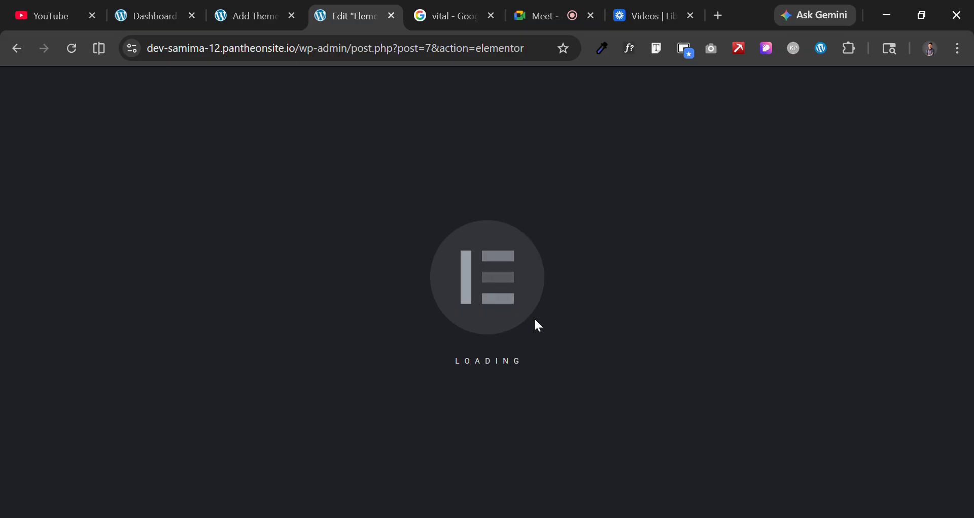
Place the editor's browser tab beside the Google Meet tab, mute the microphone in the call and return to the editor.
{"action": "left_click_drag", "start_coordinate": [365, 17], "coordinate": [457, 15]}
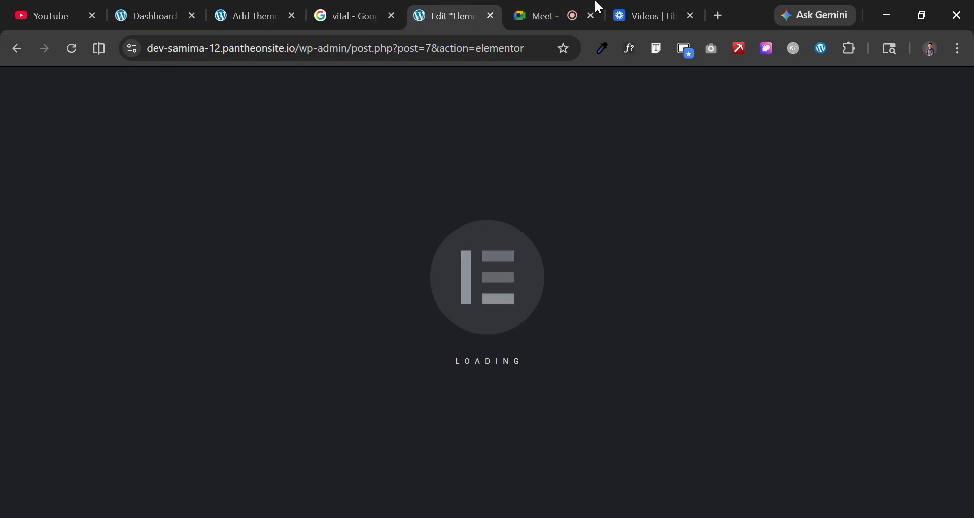
{"action": "left_click", "coordinate": [557, 6]}
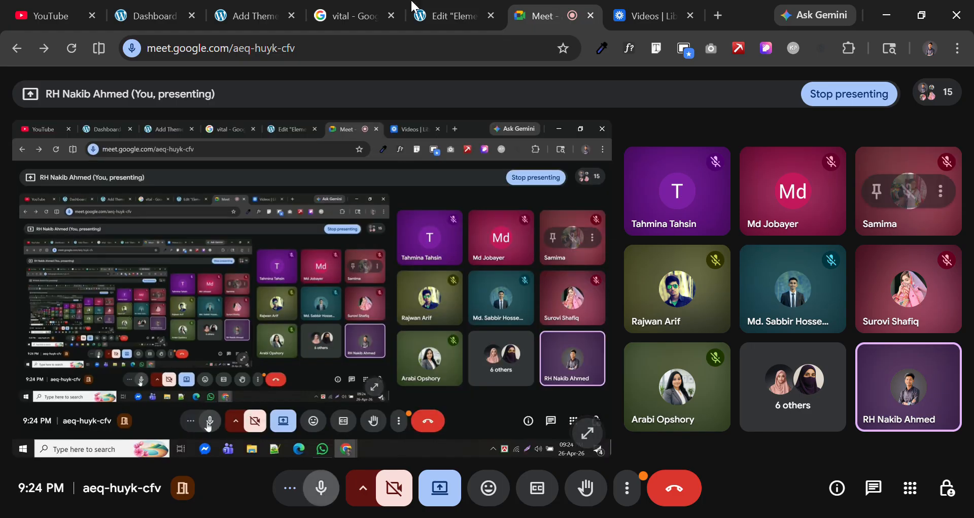
{"action": "left_click", "coordinate": [436, 10]}
{"action": "left_click", "coordinate": [530, 7]}
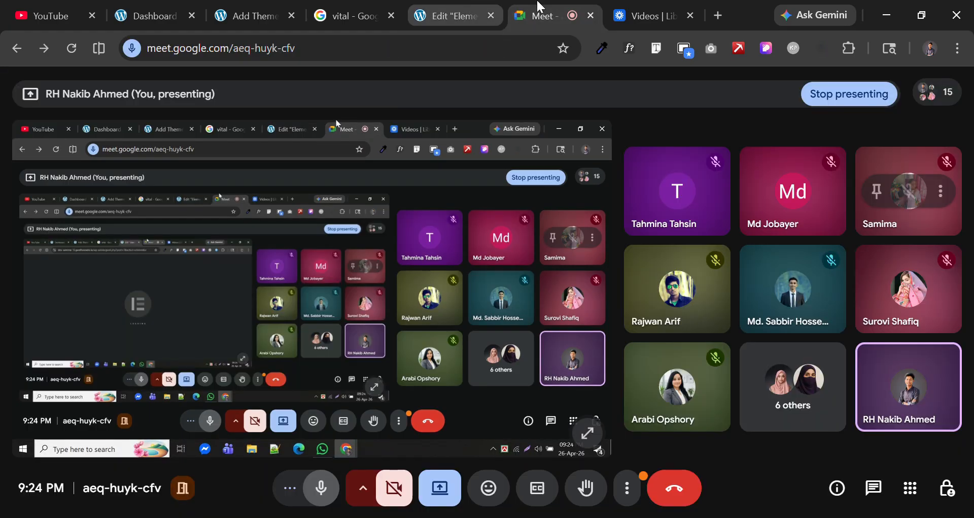
{"action": "left_click", "coordinate": [476, 7]}
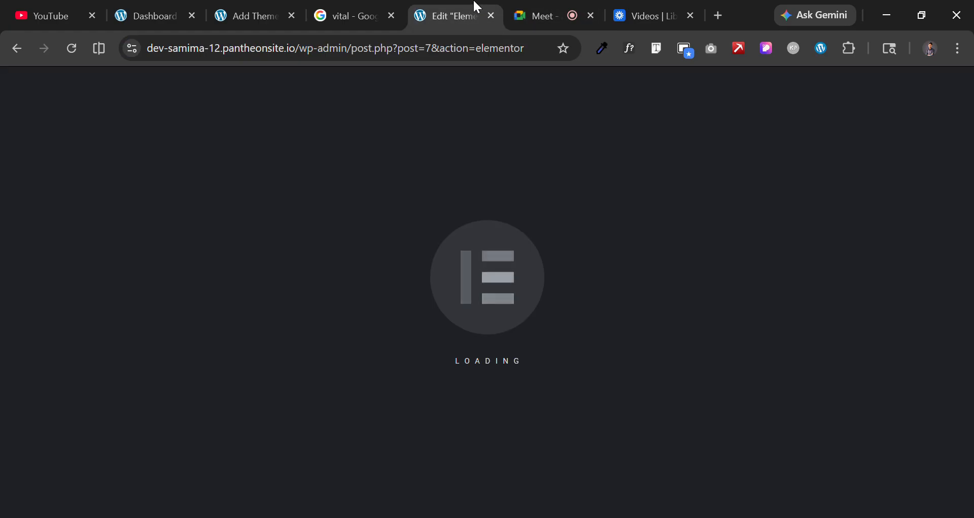
{"action": "left_click", "coordinate": [561, 15]}
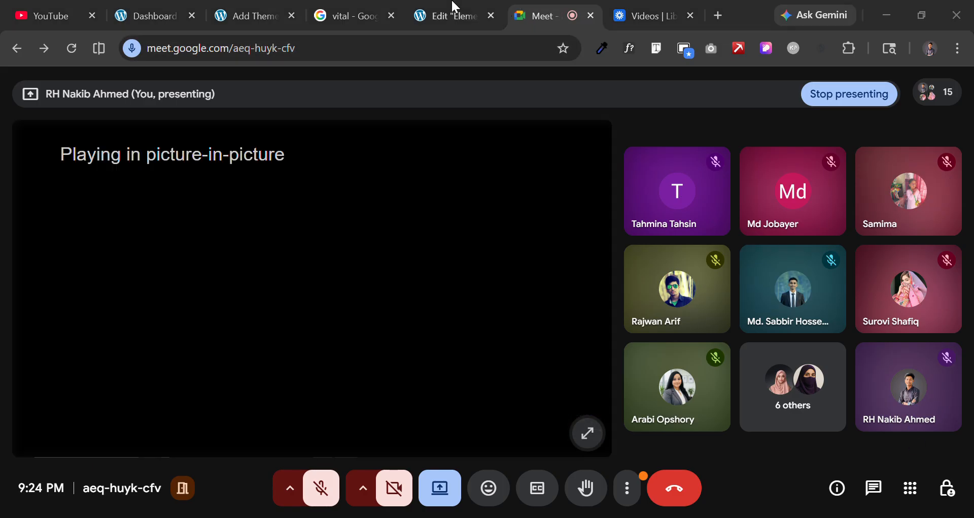
{"action": "left_click", "coordinate": [454, 7]}
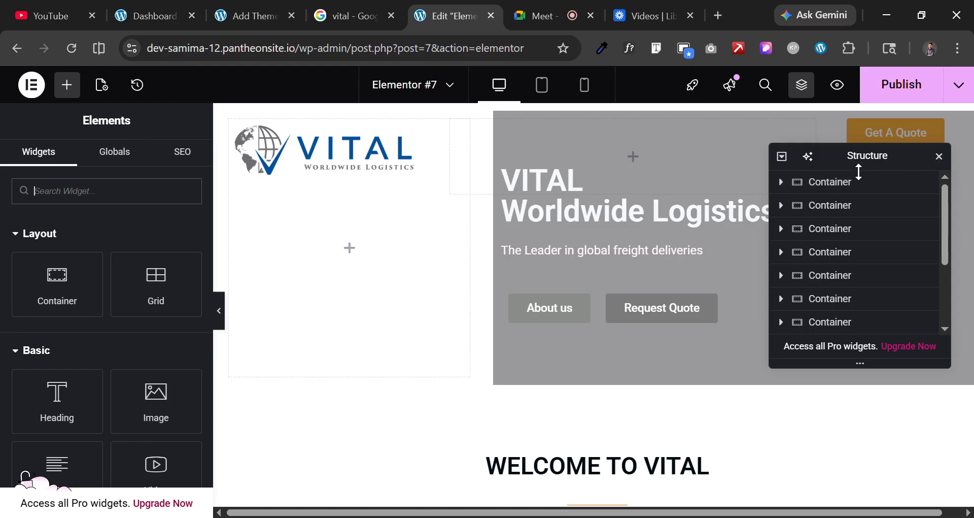
Close the Structure overview in the editor, toggle the microphone in the Google Meet call and return to the page.
{"action": "left_click", "coordinate": [940, 156]}
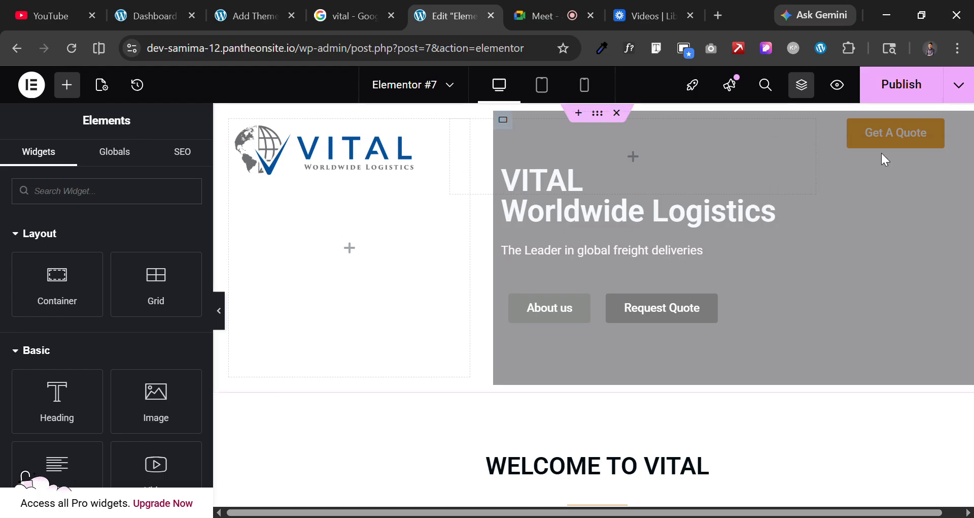
{"action": "left_click", "coordinate": [538, 16]}
{"action": "left_click", "coordinate": [325, 478]}
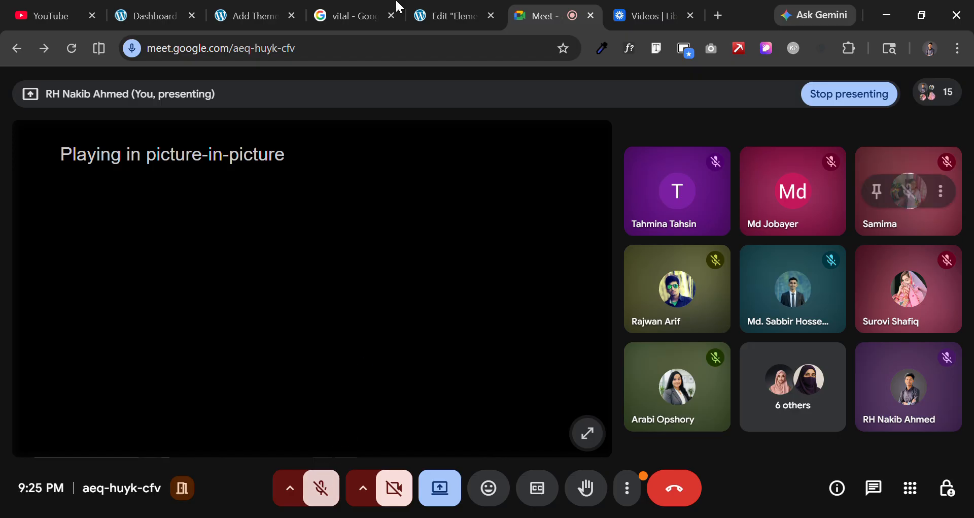
{"action": "left_click", "coordinate": [446, 12]}
Look through the whole page from the hero section past the services, counters and quote form to the copyright footer.
{"action": "scroll", "coordinate": [583, 319], "scroll_direction": "down", "scroll_amount": 10}
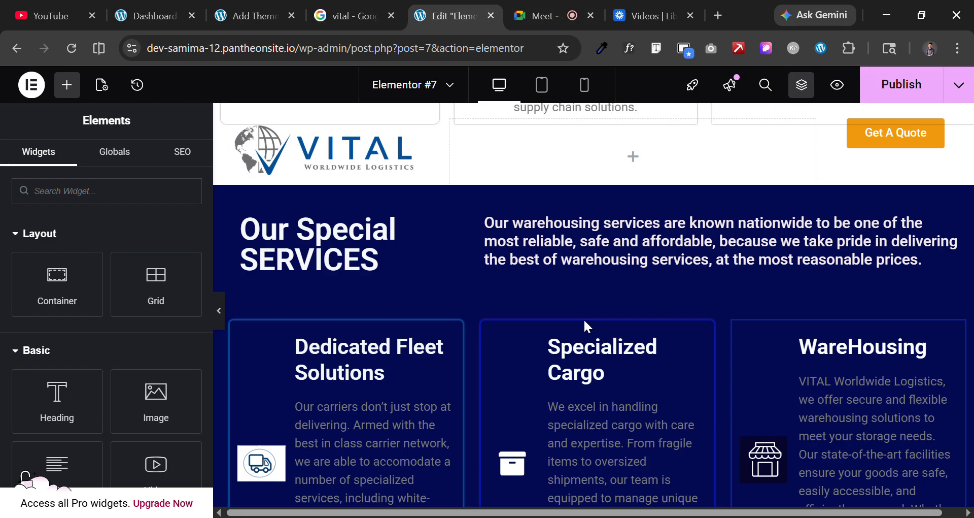
{"action": "scroll", "coordinate": [583, 319], "scroll_direction": "up", "scroll_amount": 13}
{"action": "scroll", "coordinate": [588, 321], "scroll_direction": "down", "scroll_amount": 10}
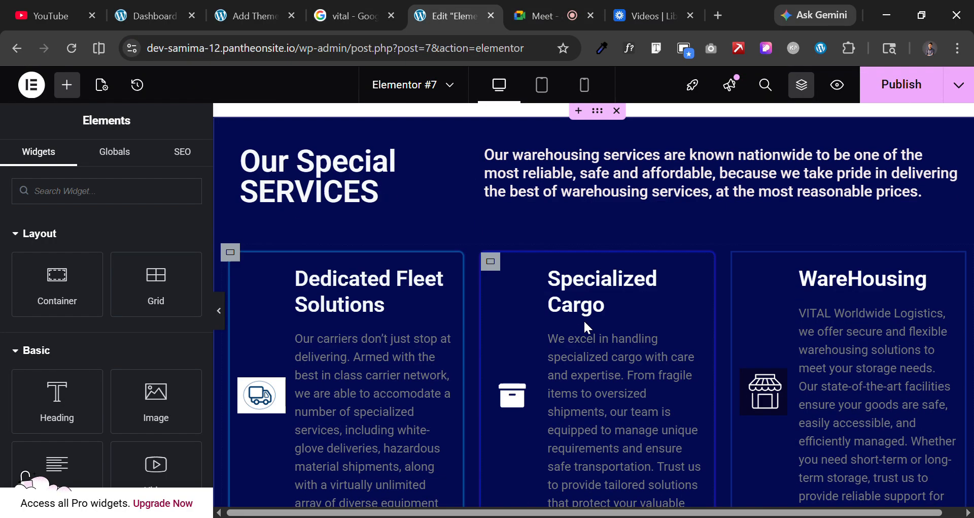
{"action": "scroll", "coordinate": [589, 321], "scroll_direction": "up", "scroll_amount": 8}
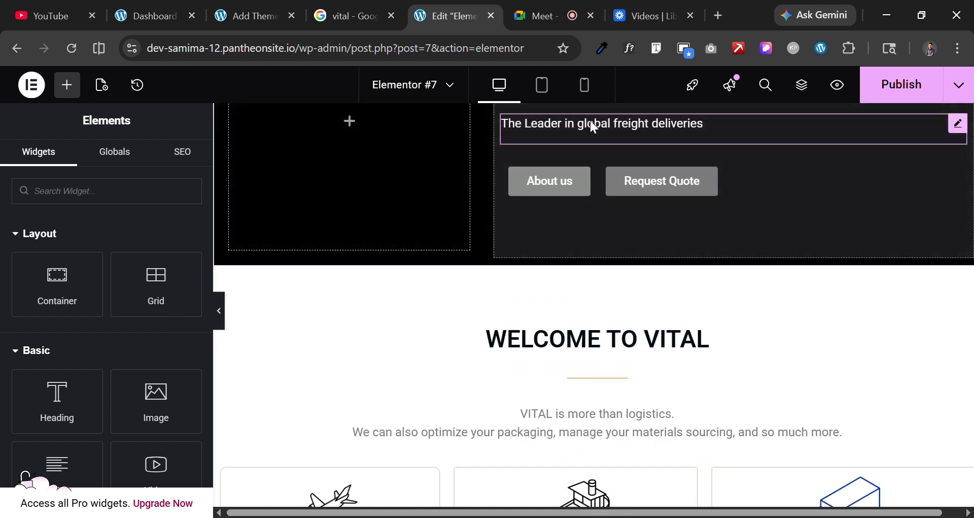
{"action": "scroll", "coordinate": [554, 254], "scroll_direction": "up", "scroll_amount": 3}
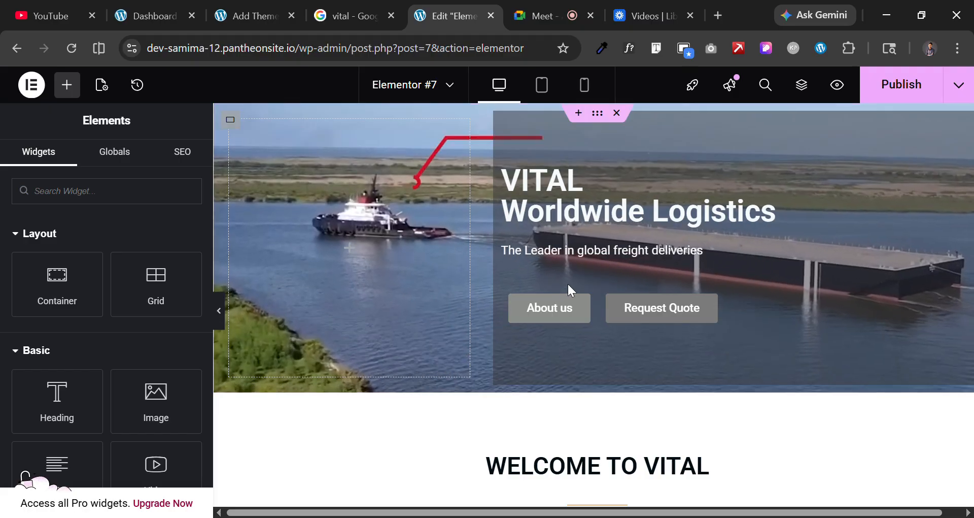
{"action": "scroll", "coordinate": [581, 328], "scroll_direction": "down", "scroll_amount": 10}
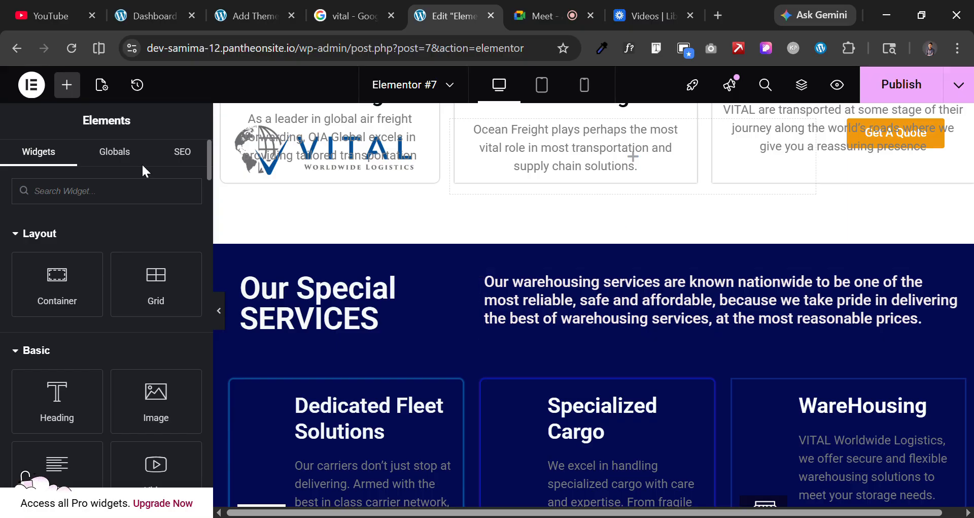
{"action": "scroll", "coordinate": [513, 282], "scroll_direction": "down", "scroll_amount": 5}
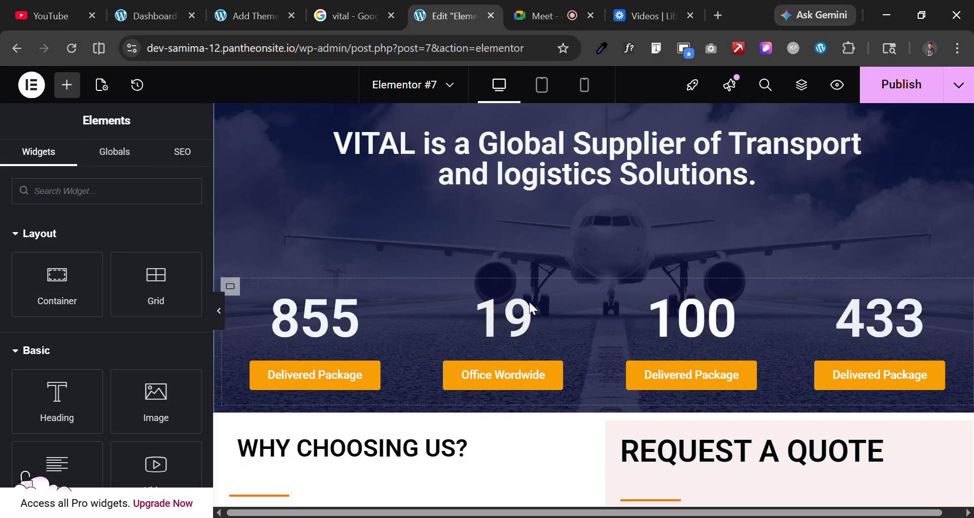
{"action": "scroll", "coordinate": [529, 301], "scroll_direction": "down", "scroll_amount": 5}
{"action": "scroll", "coordinate": [723, 294], "scroll_direction": "down", "scroll_amount": 15}
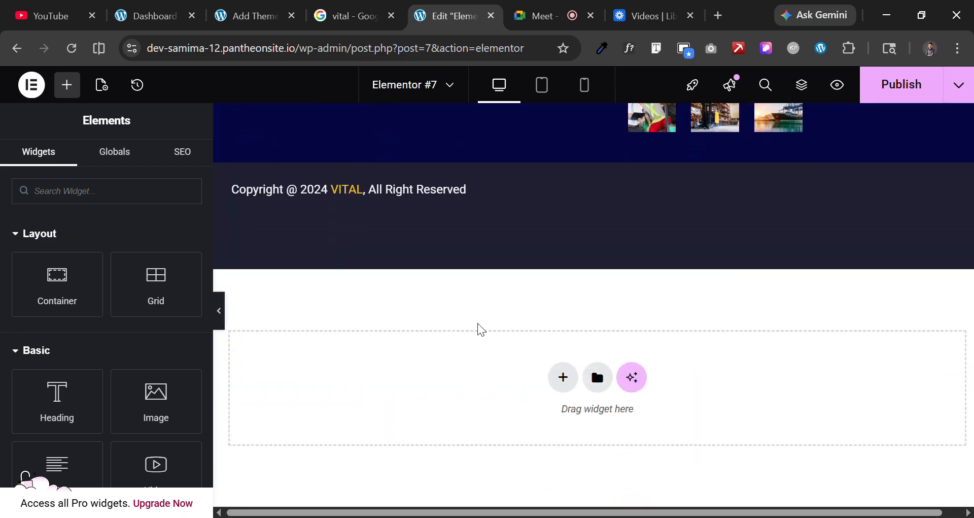
{"action": "scroll", "coordinate": [532, 320], "scroll_direction": "up", "scroll_amount": 15}
{"action": "scroll", "coordinate": [533, 317], "scroll_direction": "up", "scroll_amount": 20}
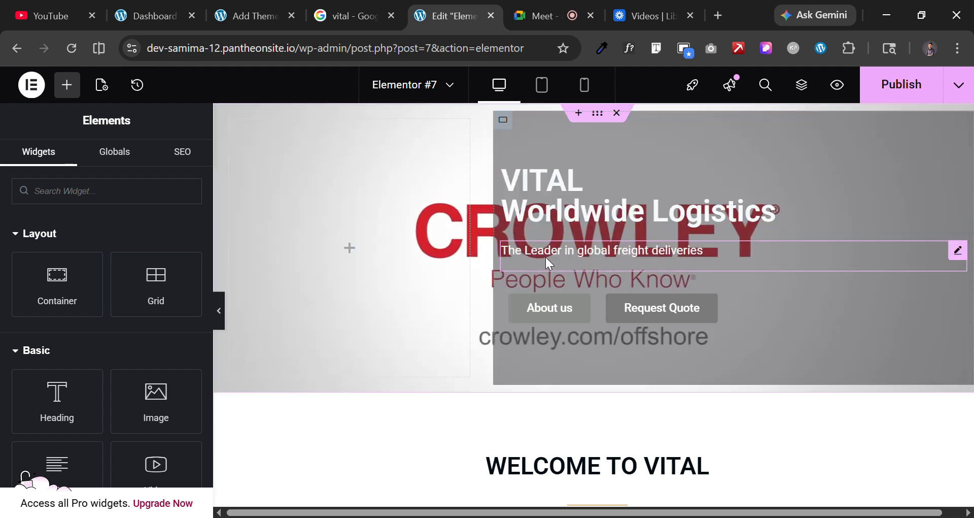
Open the page's SEO settings and review the search preview, focus keyword and Basic SEO checks.
{"action": "left_click", "coordinate": [182, 152]}
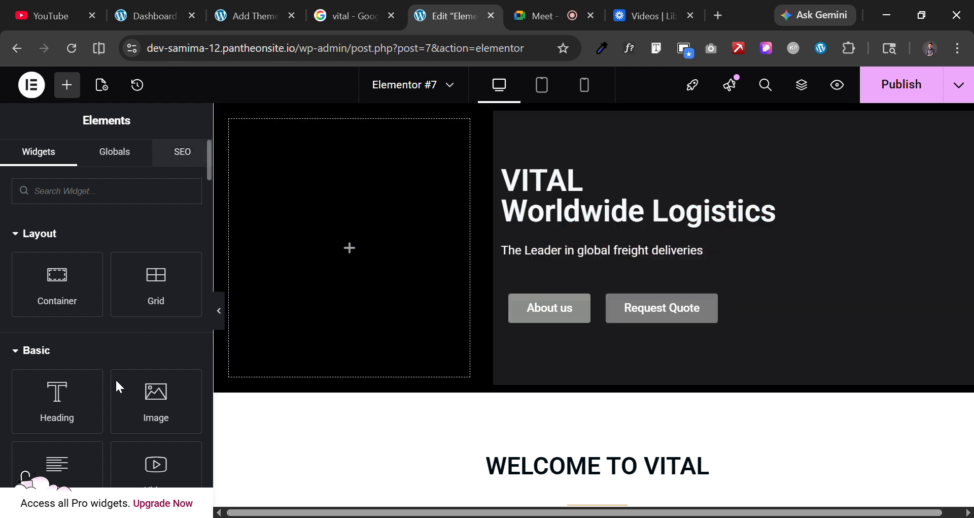
{"action": "scroll", "coordinate": [110, 379], "scroll_direction": "down", "scroll_amount": 6}
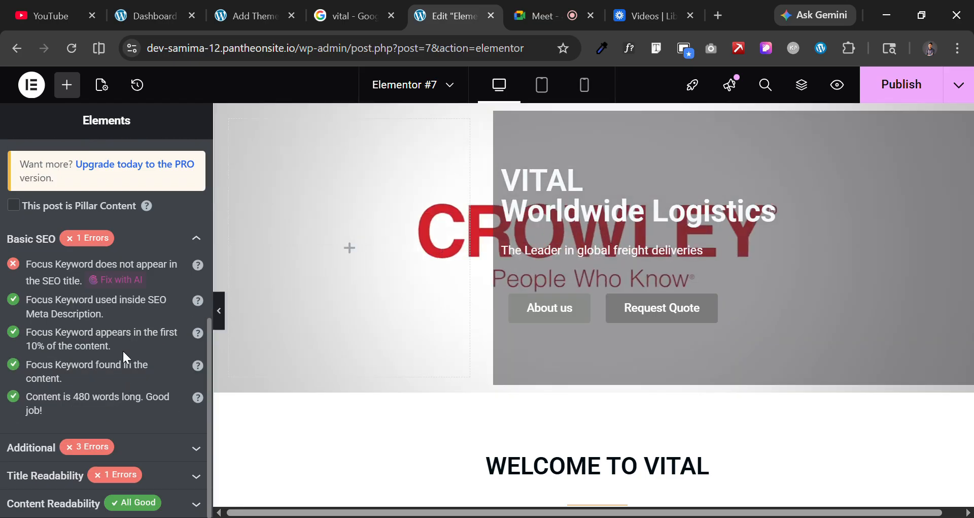
{"action": "scroll", "coordinate": [29, 376], "scroll_direction": "up", "scroll_amount": 6}
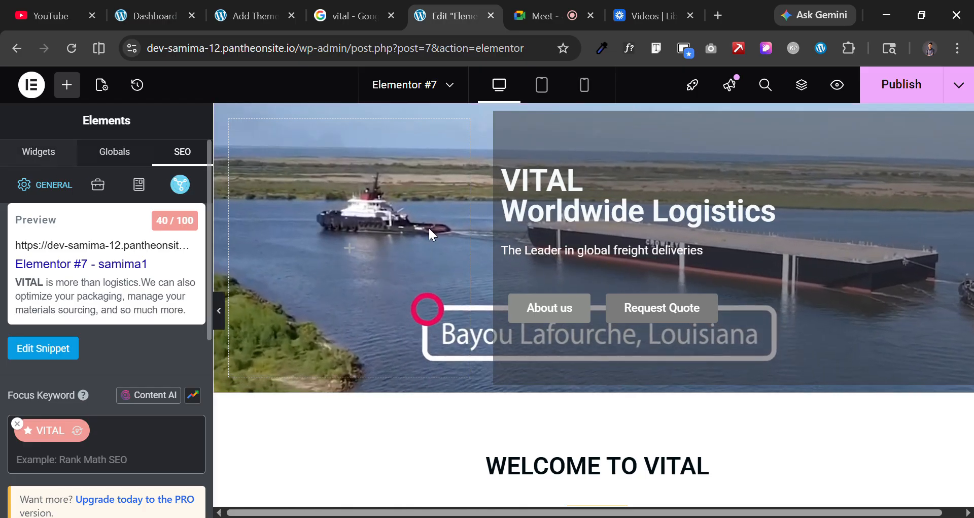
Remove the line break between VITAL and Worldwide Logistics in the hero heading.
{"action": "left_click", "coordinate": [593, 192]}
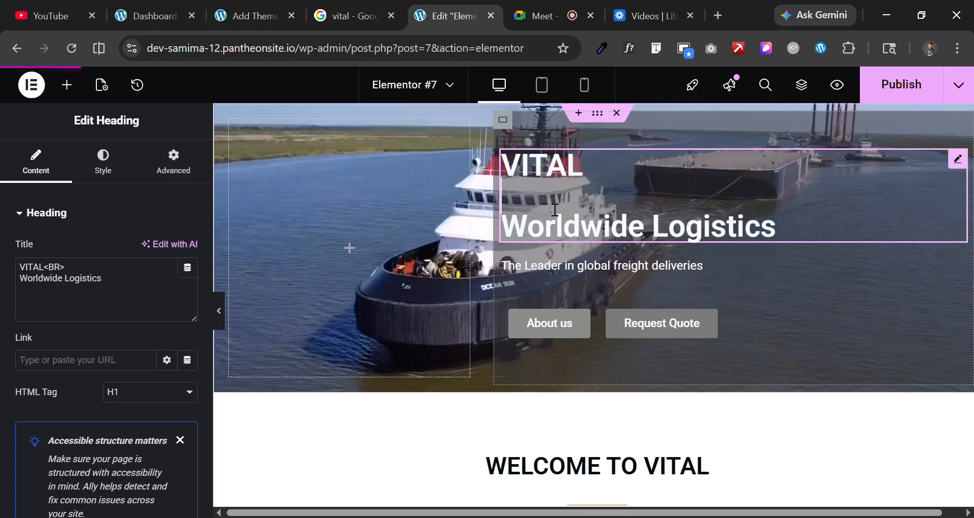
{"action": "key", "text": "BackSpace"}
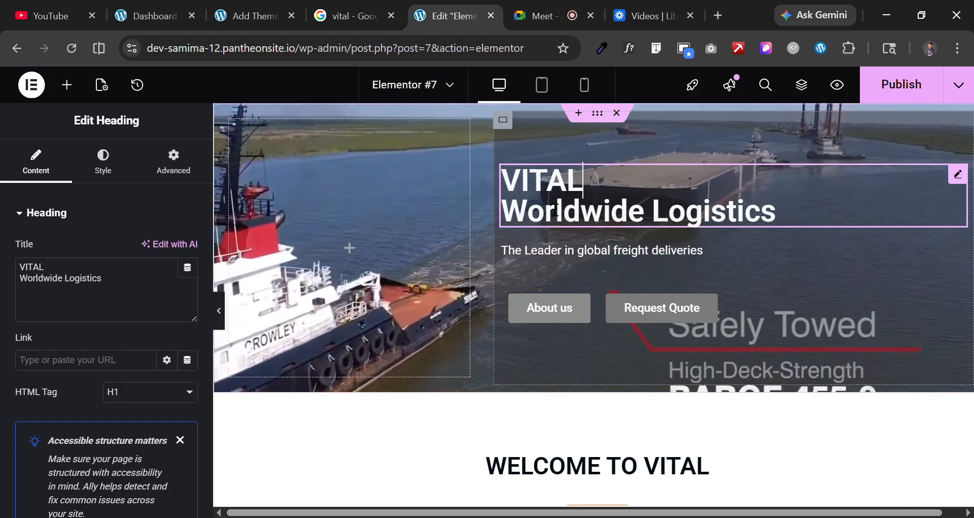
Examine the freight forwarding, services, counter and Request a Quote sections, then return to the hero heading.
{"action": "scroll", "coordinate": [484, 329], "scroll_direction": "down", "scroll_amount": 10}
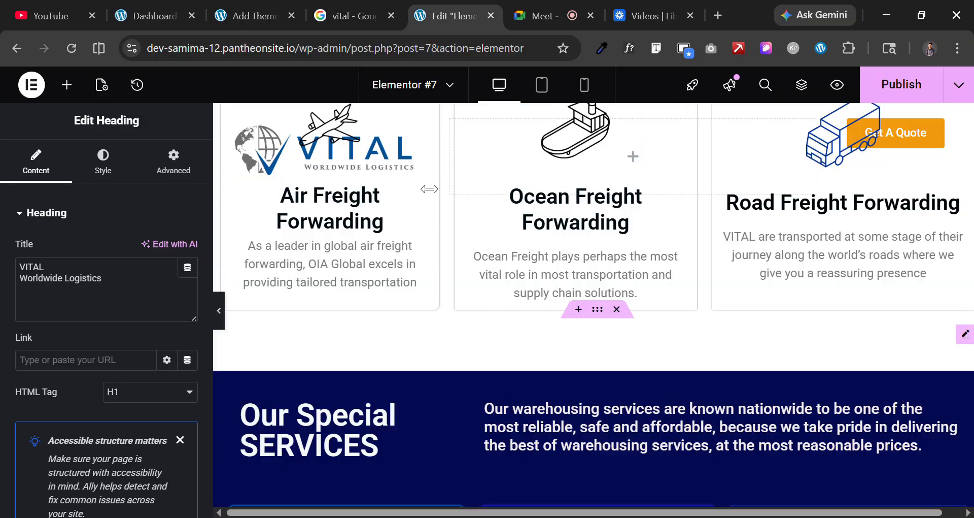
{"action": "scroll", "coordinate": [486, 301], "scroll_direction": "down", "scroll_amount": 10}
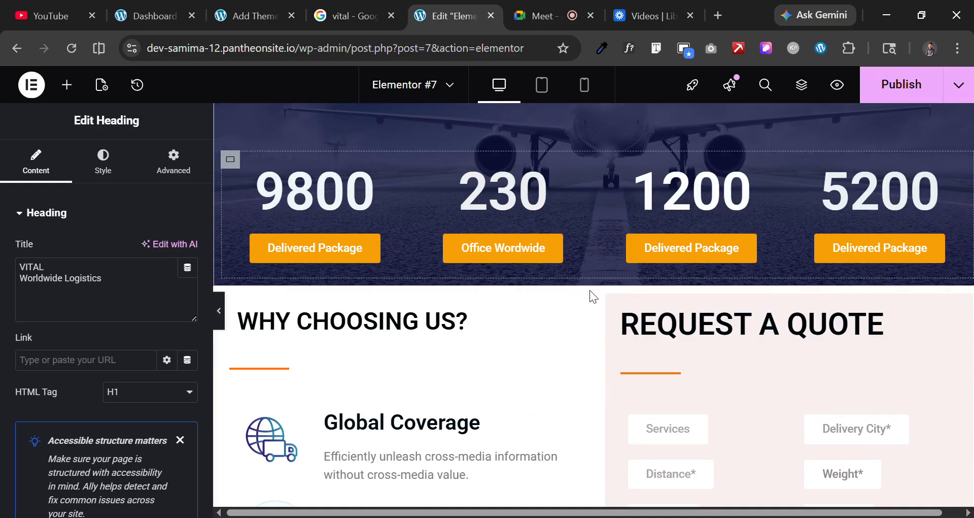
{"action": "scroll", "coordinate": [480, 317], "scroll_direction": "down", "scroll_amount": 5}
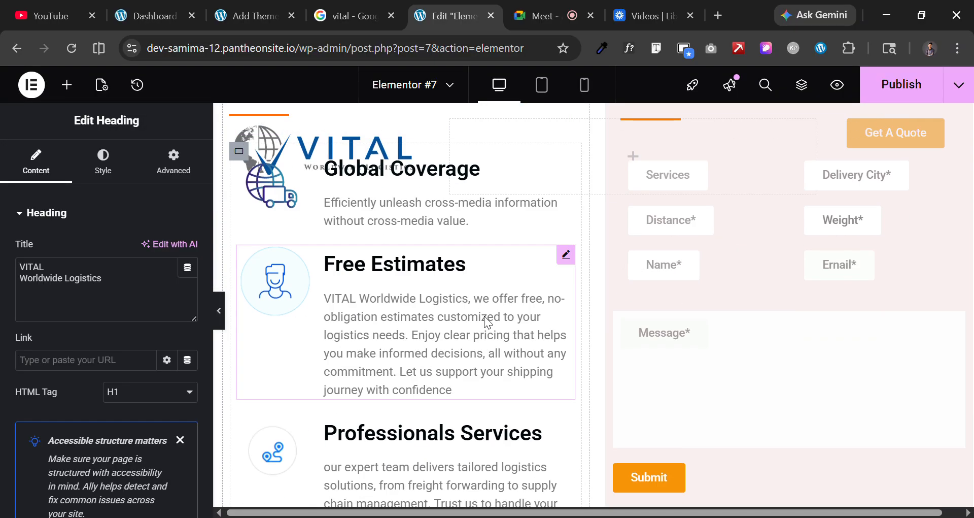
{"action": "scroll", "coordinate": [595, 283], "scroll_direction": "up", "scroll_amount": 5}
{"action": "scroll", "coordinate": [595, 277], "scroll_direction": "up", "scroll_amount": 15}
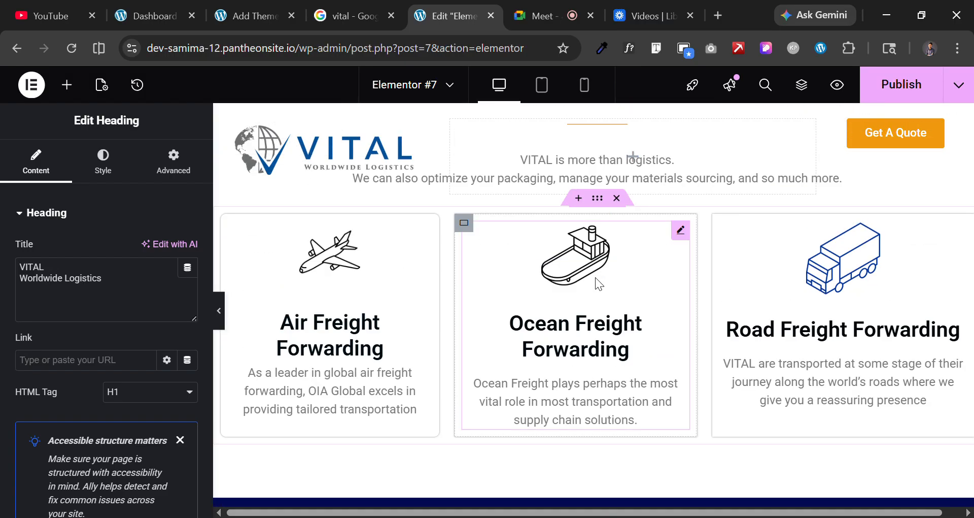
{"action": "scroll", "coordinate": [595, 277], "scroll_direction": "up", "scroll_amount": 8}
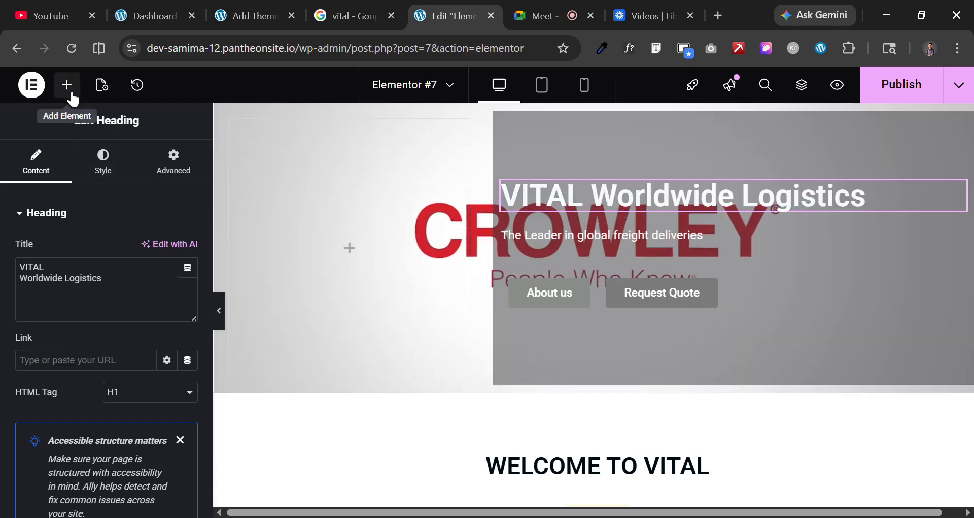
Return from the heading settings to the list of widgets that can be added to the page.
{"action": "left_click", "coordinate": [69, 84]}
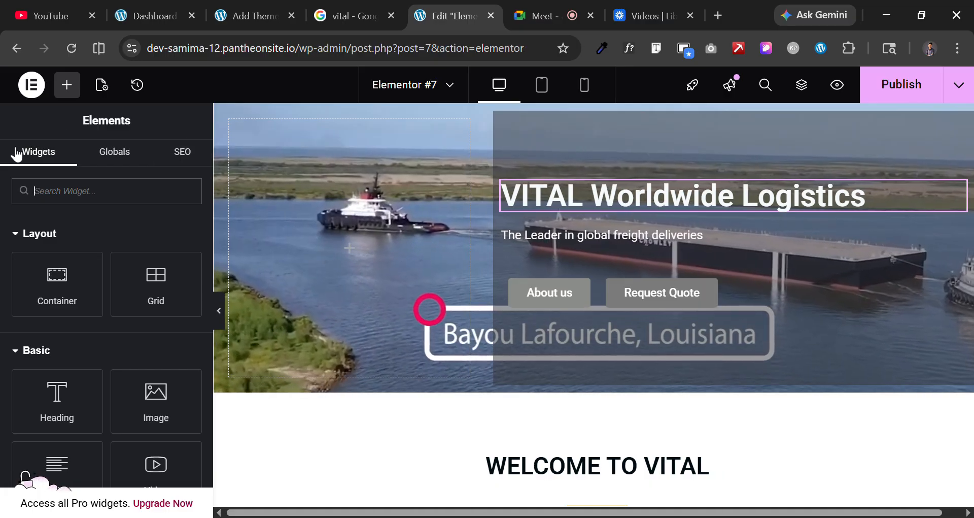
{"action": "left_click_drag", "start_coordinate": [54, 154], "coordinate": [200, 152]}
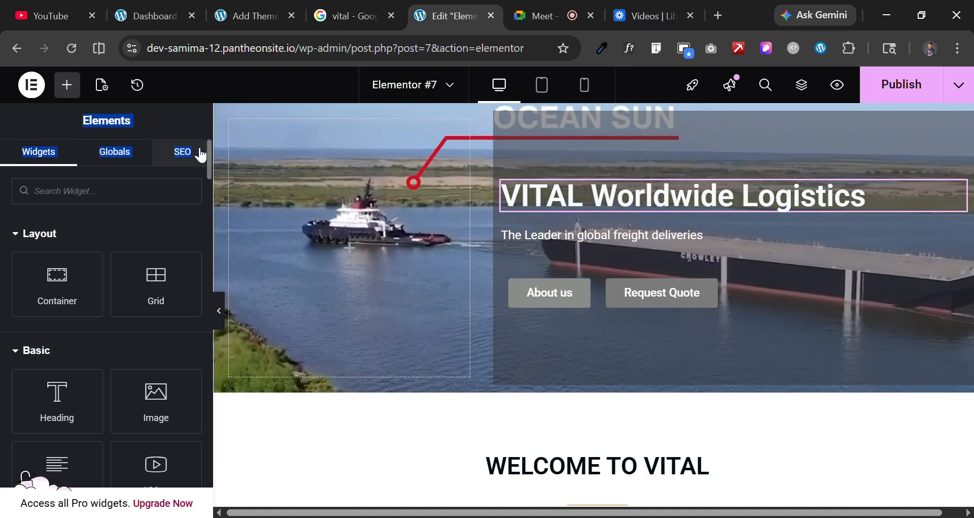
{"action": "left_click", "coordinate": [155, 125]}
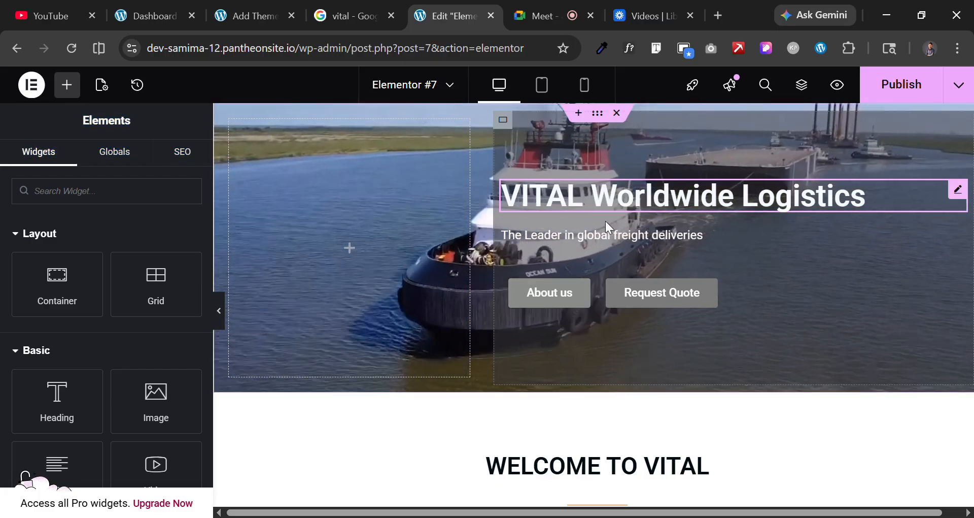
{"action": "scroll", "coordinate": [608, 217], "scroll_direction": "down", "scroll_amount": 10}
{"action": "scroll", "coordinate": [608, 218], "scroll_direction": "up", "scroll_amount": 10}
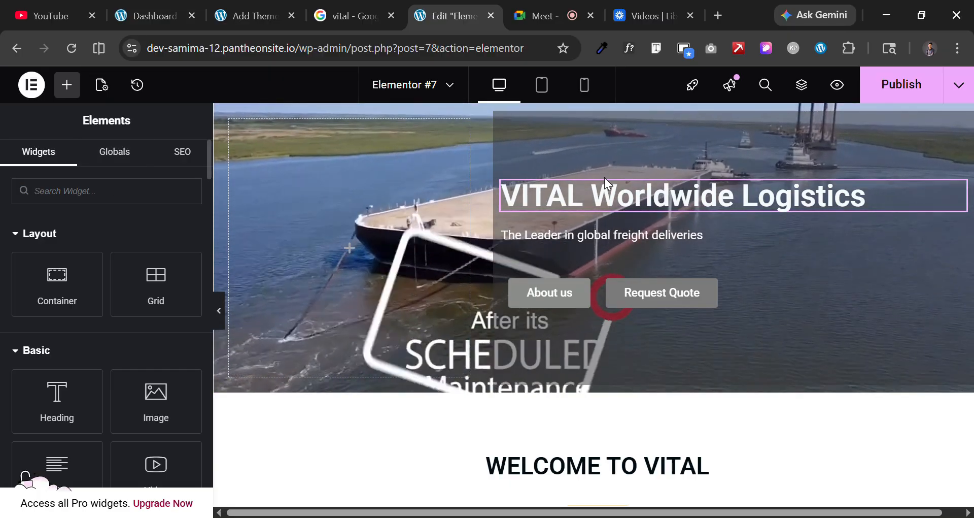
Inspect the content settings of the hero heading, the tagline below it and the Global Supplier of Transport heading.
{"action": "left_click", "coordinate": [644, 187]}
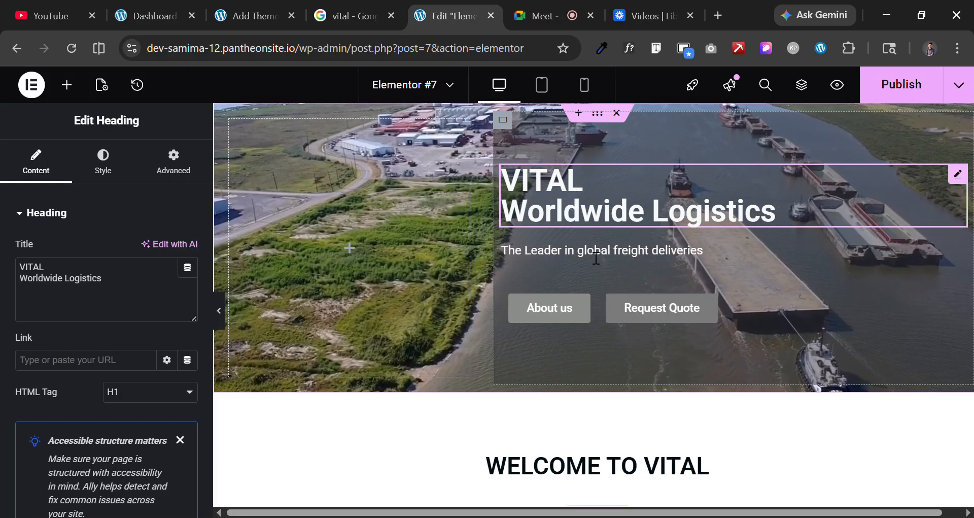
{"action": "left_click", "coordinate": [566, 245]}
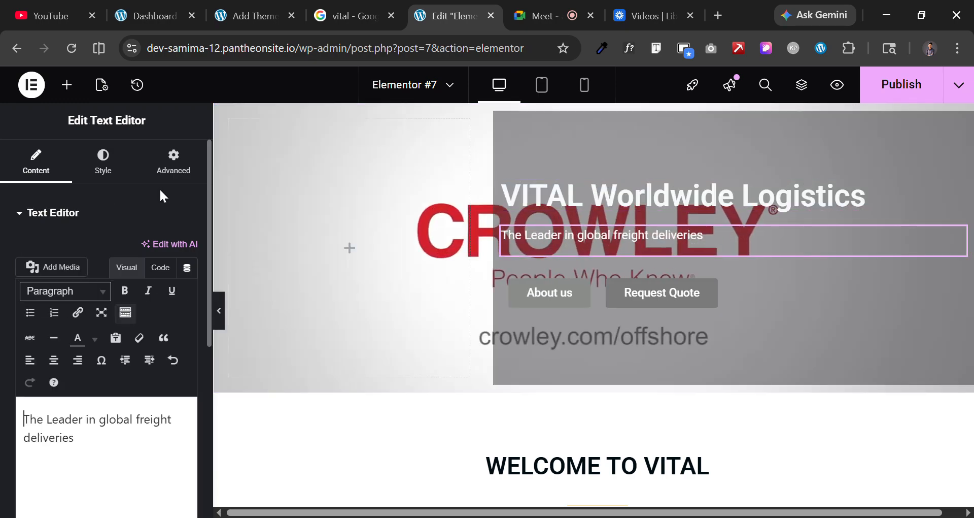
{"action": "scroll", "coordinate": [720, 260], "scroll_direction": "down", "scroll_amount": 5}
{"action": "scroll", "coordinate": [721, 260], "scroll_direction": "down", "scroll_amount": 5}
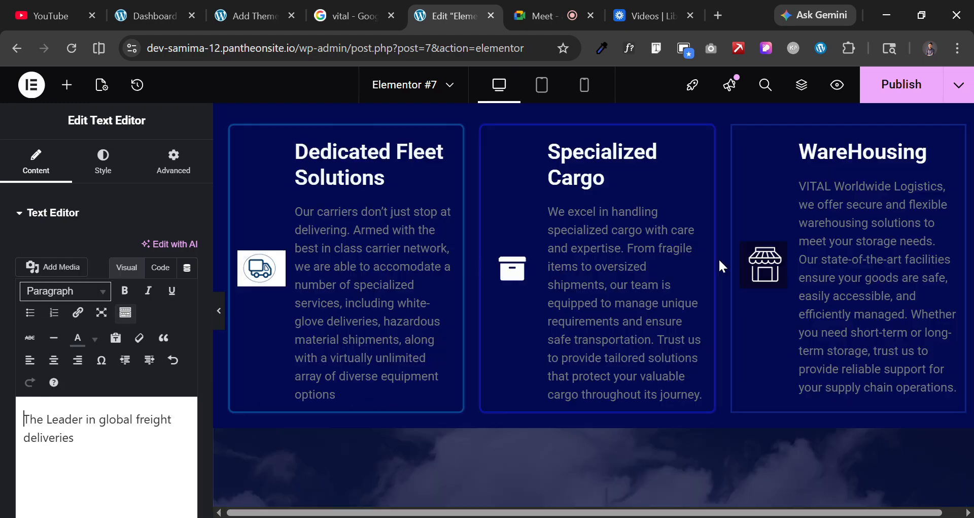
{"action": "scroll", "coordinate": [720, 264], "scroll_direction": "down", "scroll_amount": 5}
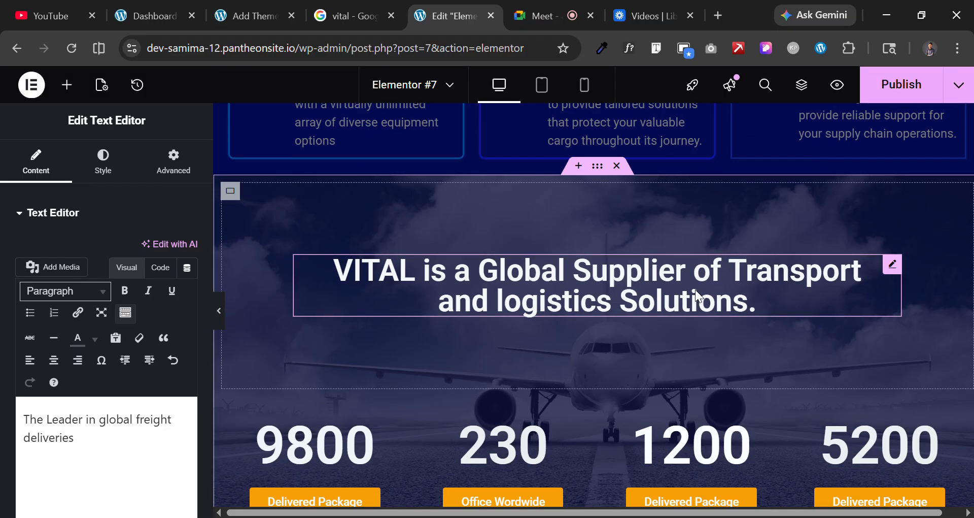
{"action": "left_click", "coordinate": [703, 295]}
Review the remaining page sections and compare the HTML tags of the About VITAL and PHOTO GALLERY headings.
{"action": "scroll", "coordinate": [574, 266], "scroll_direction": "down", "scroll_amount": 3}
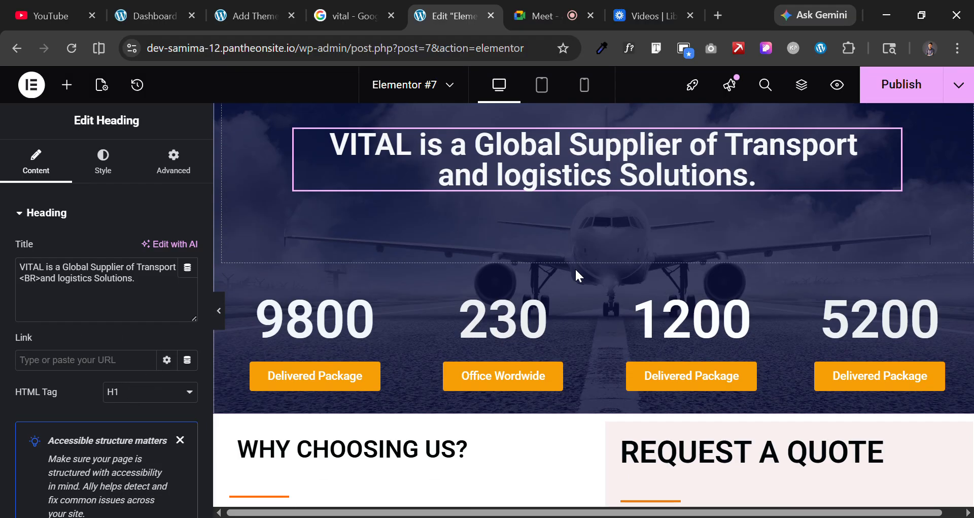
{"action": "scroll", "coordinate": [567, 263], "scroll_direction": "down", "scroll_amount": 5}
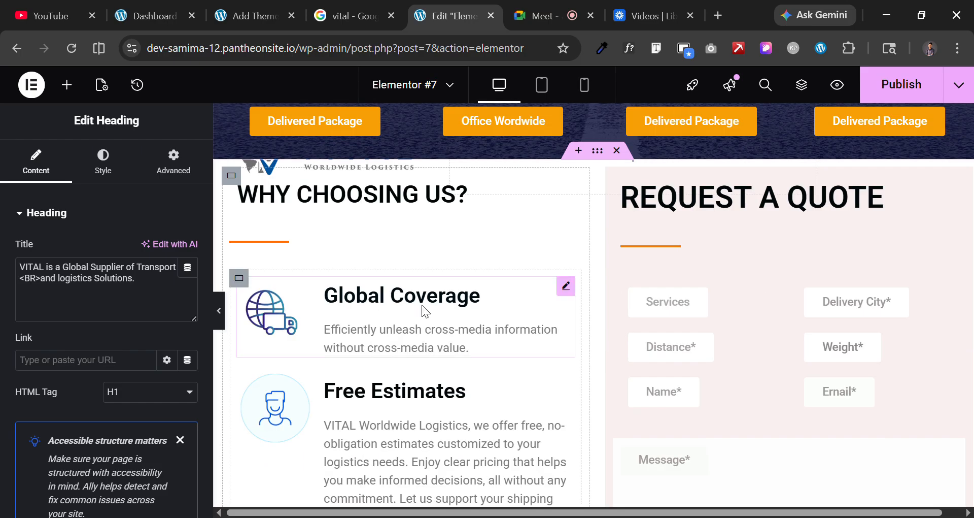
{"action": "scroll", "coordinate": [622, 288], "scroll_direction": "up", "scroll_amount": 7}
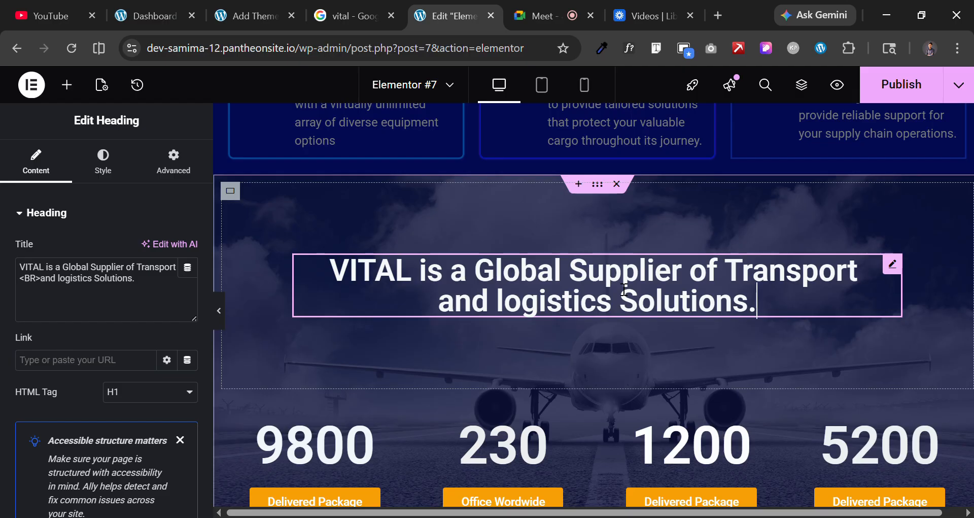
{"action": "scroll", "coordinate": [624, 289], "scroll_direction": "down", "scroll_amount": 15}
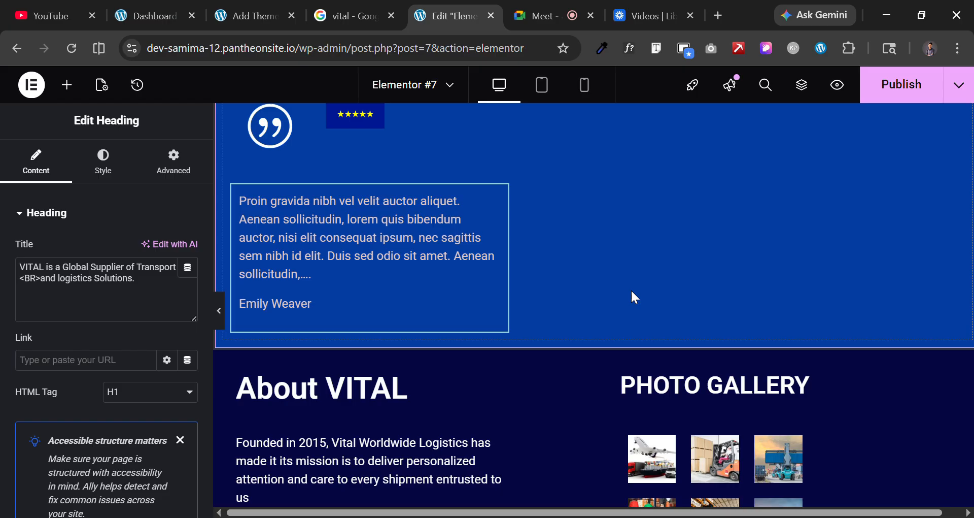
{"action": "scroll", "coordinate": [632, 292], "scroll_direction": "down", "scroll_amount": 6}
{"action": "scroll", "coordinate": [650, 289], "scroll_direction": "up", "scroll_amount": 5}
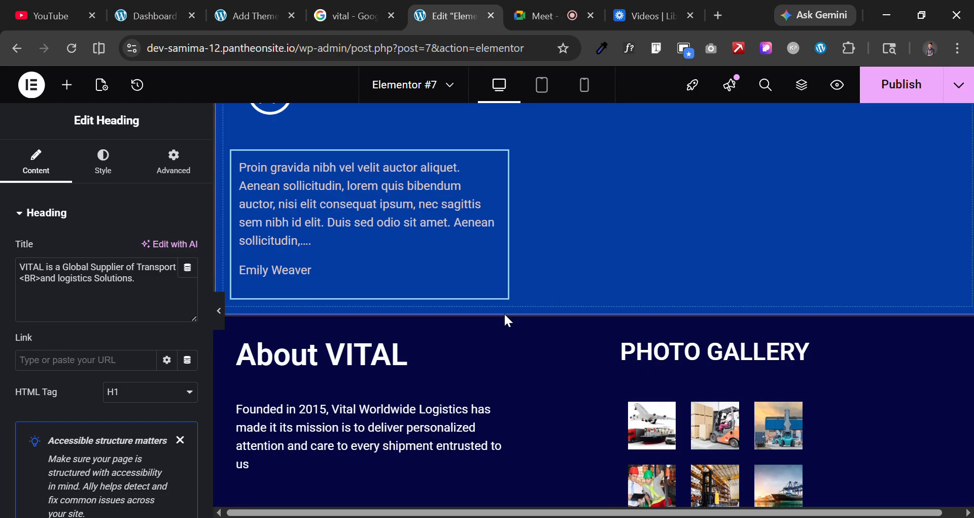
{"action": "left_click", "coordinate": [315, 358]}
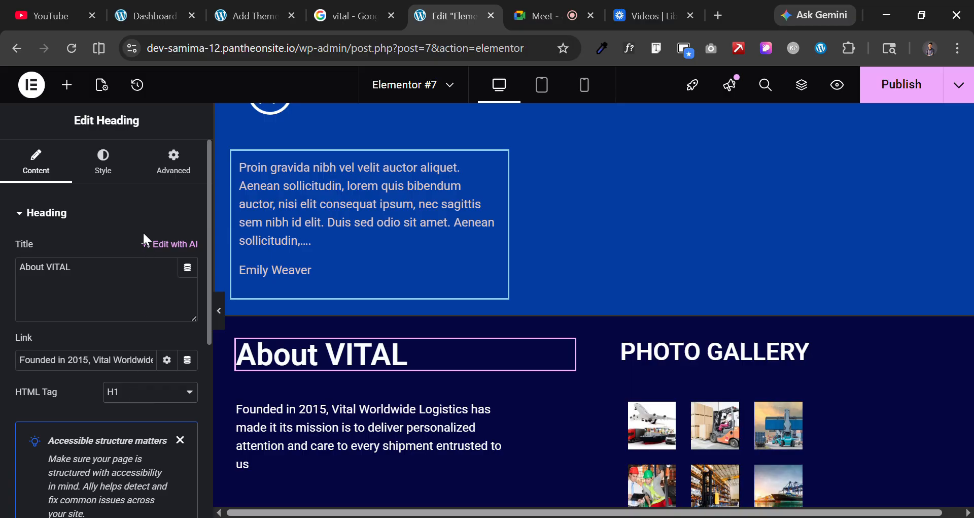
{"action": "left_click", "coordinate": [687, 350]}
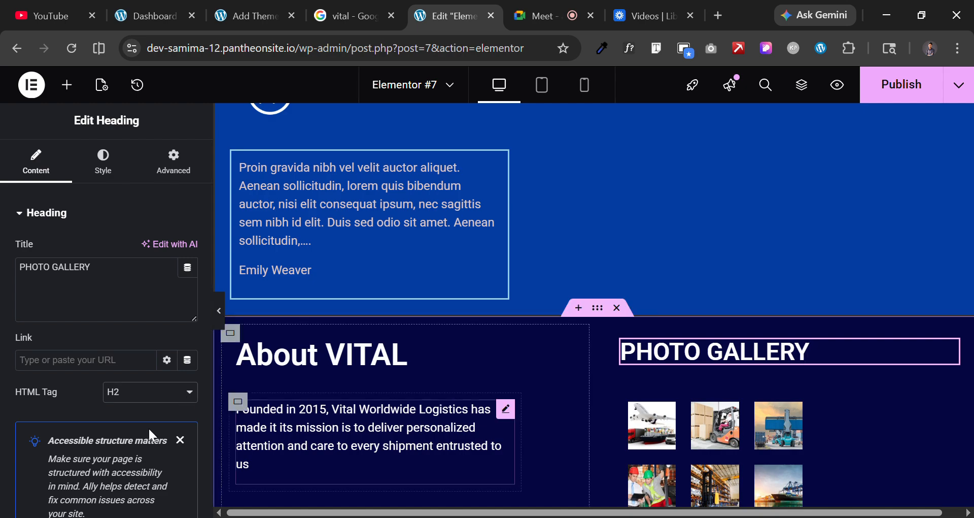
Examine the page's overall section structure from the hero area downward and return to the beginning.
{"action": "scroll", "coordinate": [727, 237], "scroll_direction": "up", "scroll_amount": 20}
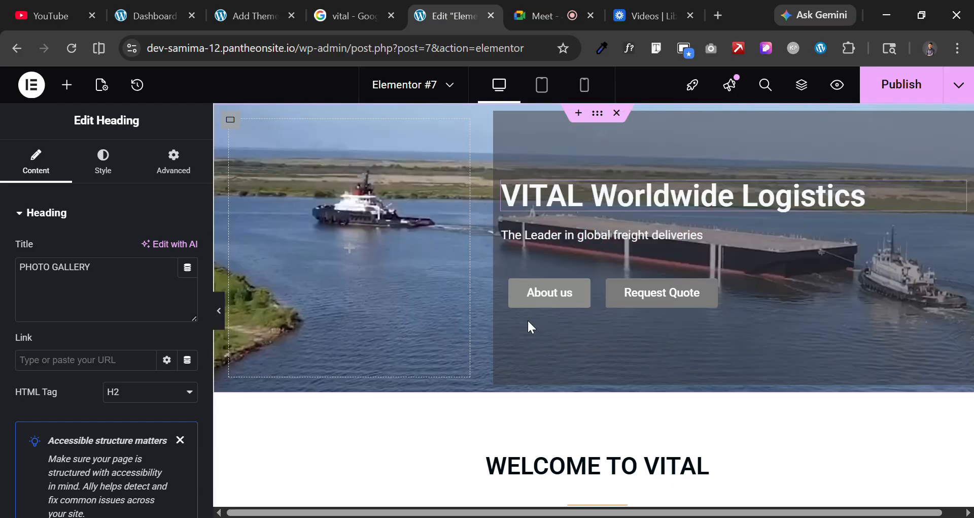
{"action": "scroll", "coordinate": [528, 319], "scroll_direction": "down", "scroll_amount": 10}
{"action": "scroll", "coordinate": [556, 262], "scroll_direction": "up", "scroll_amount": 5}
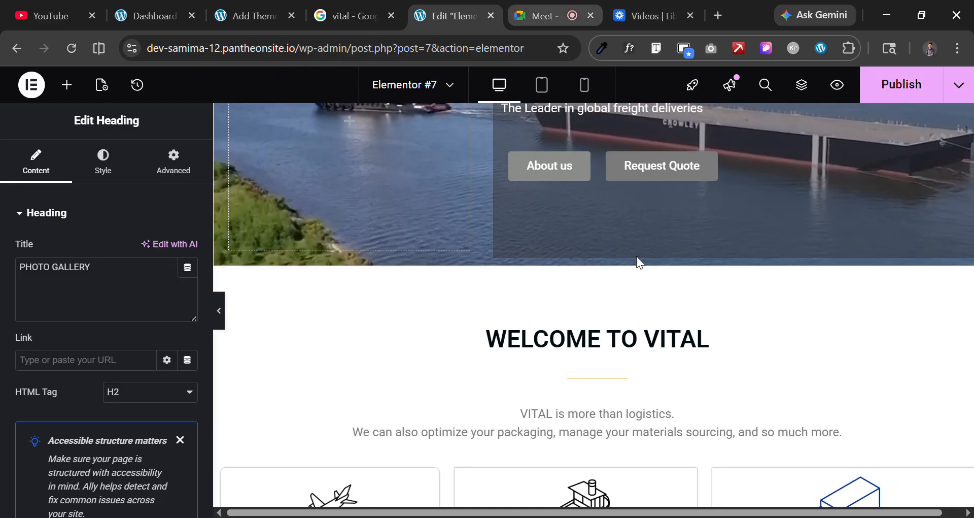
{"action": "scroll", "coordinate": [636, 256], "scroll_direction": "up", "scroll_amount": 3}
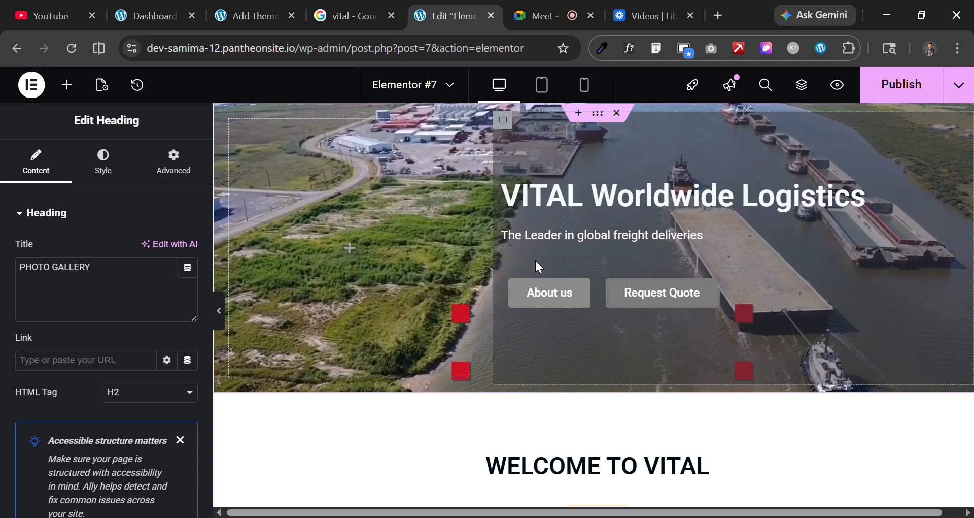
{"action": "scroll", "coordinate": [658, 324], "scroll_direction": "down", "scroll_amount": 2}
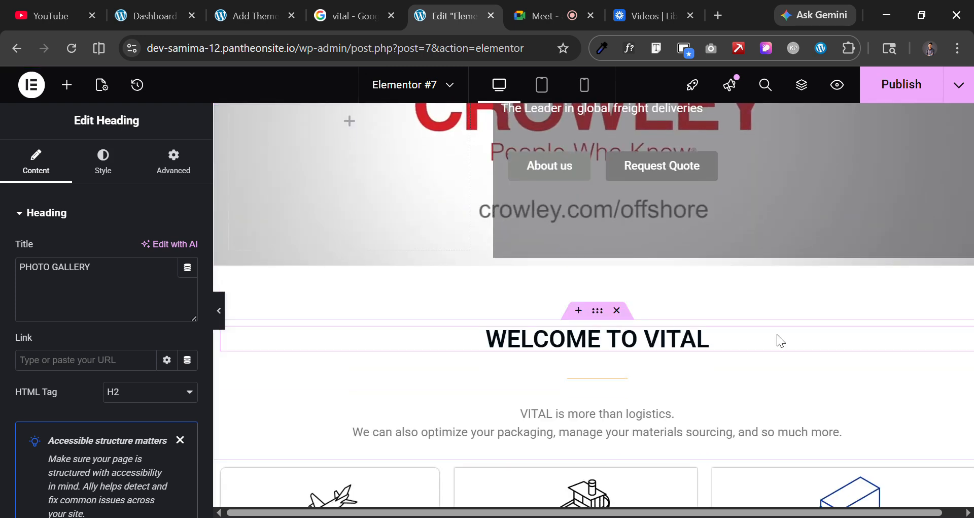
{"action": "scroll", "coordinate": [593, 224], "scroll_direction": "down", "scroll_amount": 20}
{"action": "scroll", "coordinate": [594, 243], "scroll_direction": "up", "scroll_amount": 20}
Open the WELCOME TO VITAL heading's content settings and inspect its title and HTML tag.
{"action": "scroll", "coordinate": [675, 337], "scroll_direction": "down", "scroll_amount": 2}
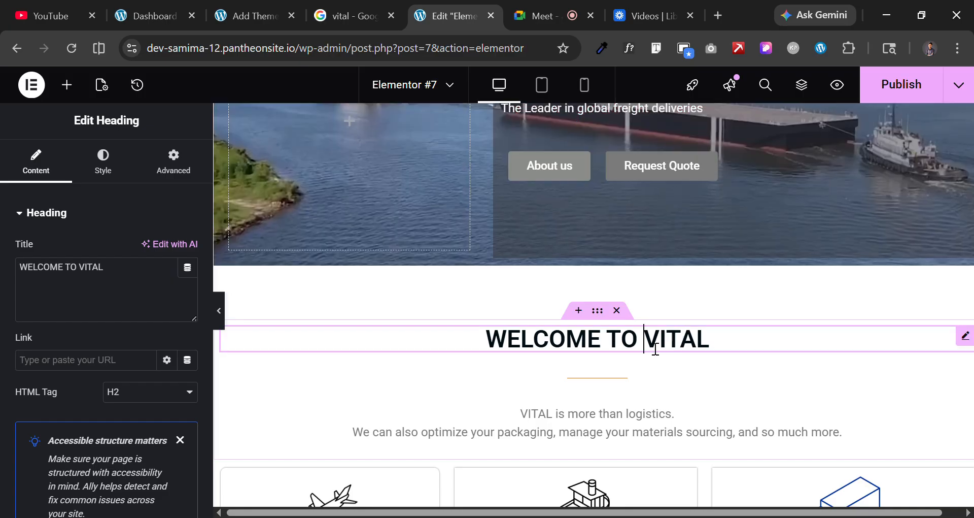
{"action": "double_click", "coordinate": [709, 346]}
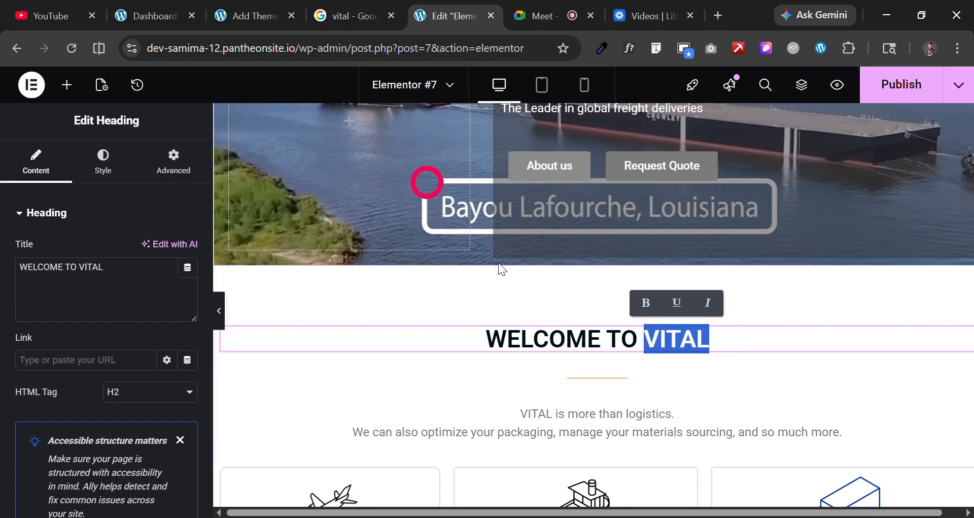
{"action": "left_click", "coordinate": [122, 261]}
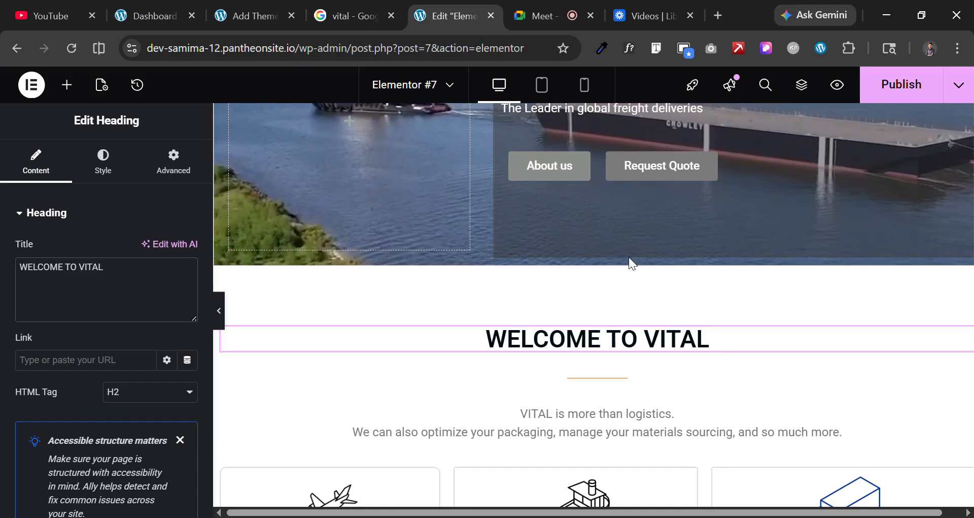
{"action": "scroll", "coordinate": [629, 256], "scroll_direction": "up", "scroll_amount": 2}
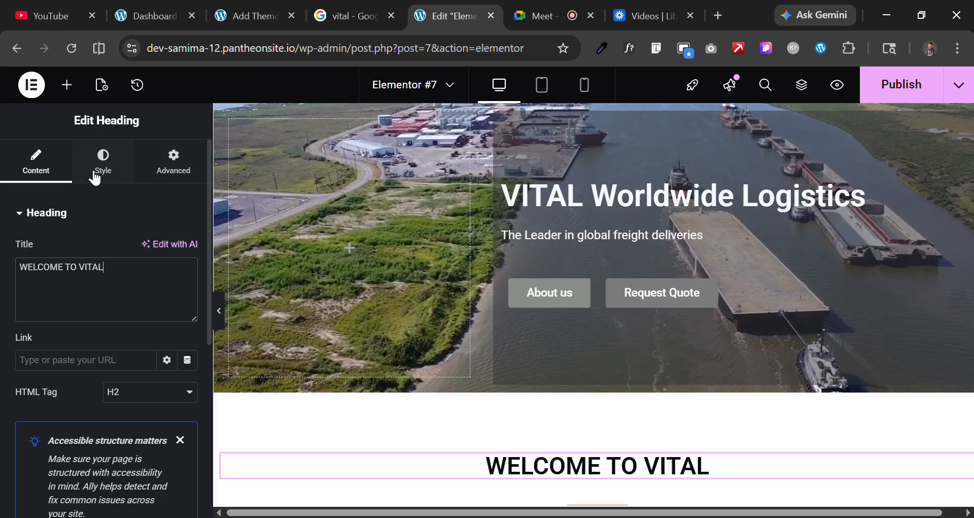
Open the page's SEO settings and examine the SEO score in the search preview.
{"action": "left_click", "coordinate": [76, 87]}
{"action": "left_click", "coordinate": [183, 153]}
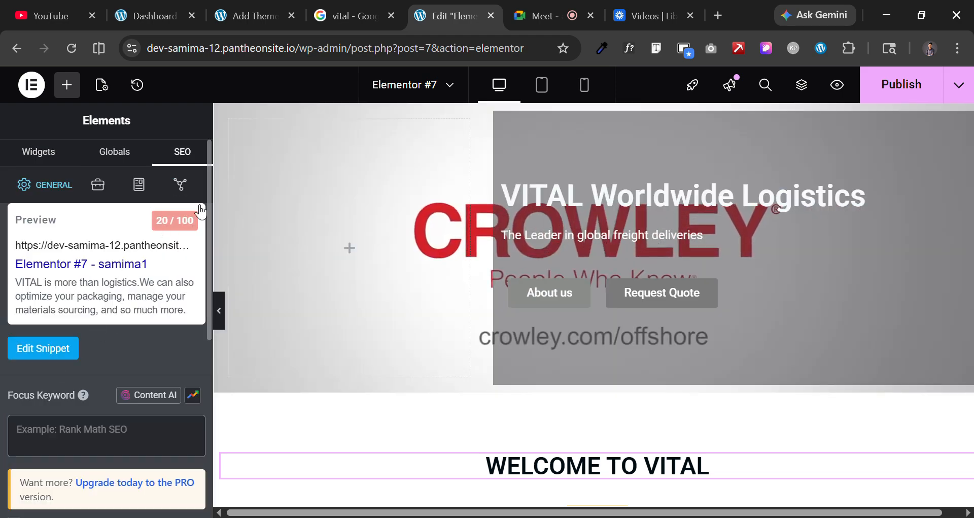
{"action": "left_click_drag", "start_coordinate": [170, 224], "coordinate": [188, 227]}
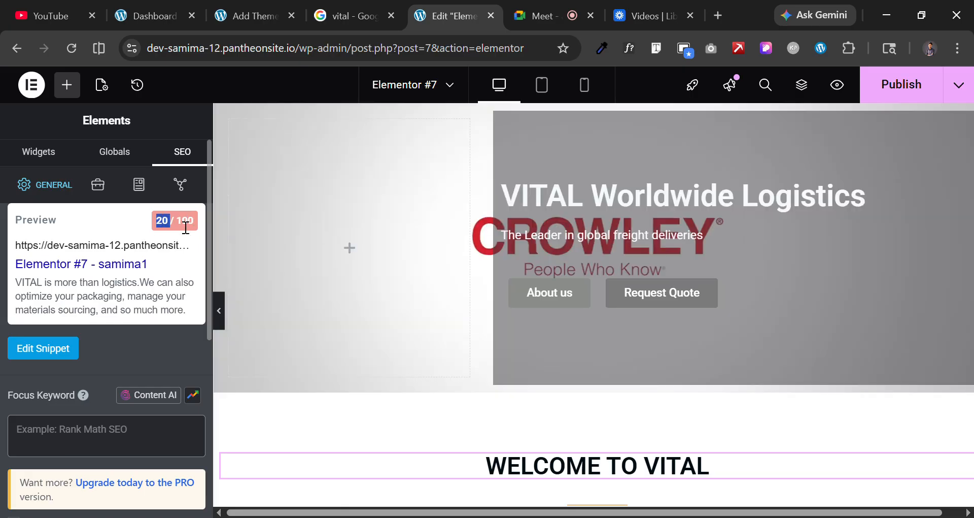
{"action": "left_click", "coordinate": [177, 226]}
{"action": "left_click_drag", "start_coordinate": [176, 224], "coordinate": [196, 219]}
{"action": "left_click", "coordinate": [147, 220]}
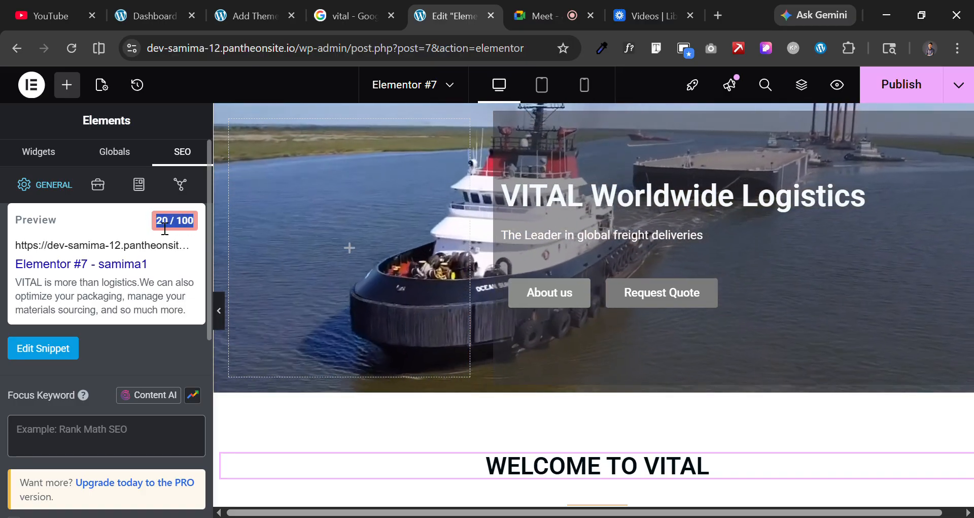
{"action": "double_click", "coordinate": [165, 223]}
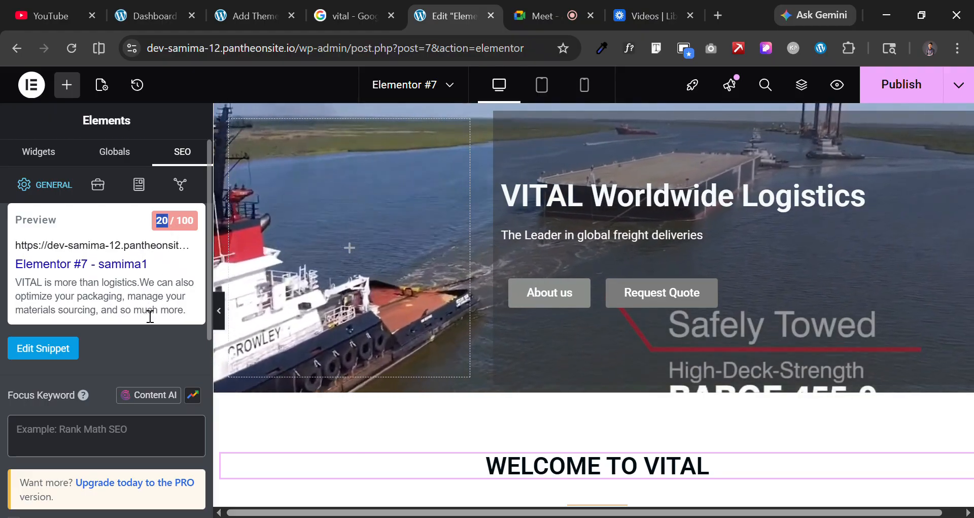
Review the Basic SEO and Additional SEO checks, then collapse the Additional list.
{"action": "scroll", "coordinate": [150, 316], "scroll_direction": "down", "scroll_amount": 5}
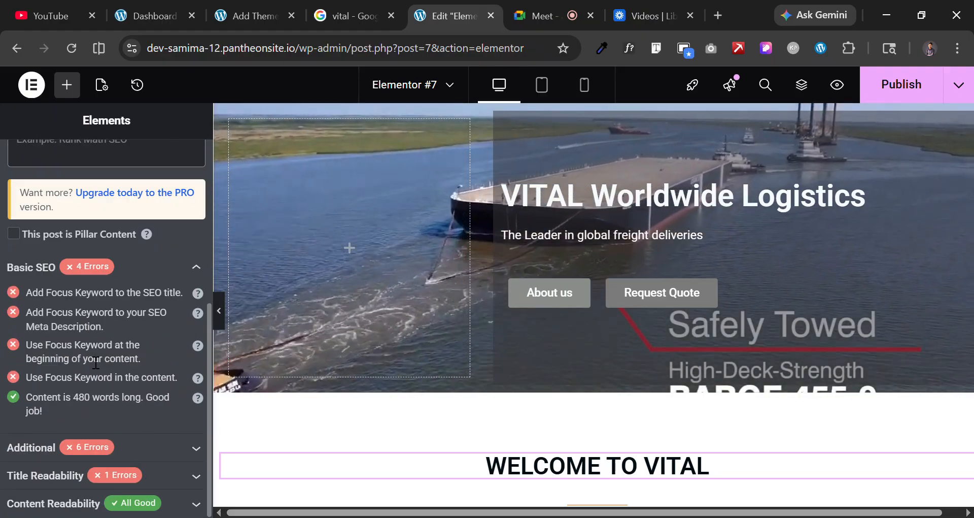
{"action": "left_click", "coordinate": [105, 446]}
{"action": "scroll", "coordinate": [114, 408], "scroll_direction": "down", "scroll_amount": 4}
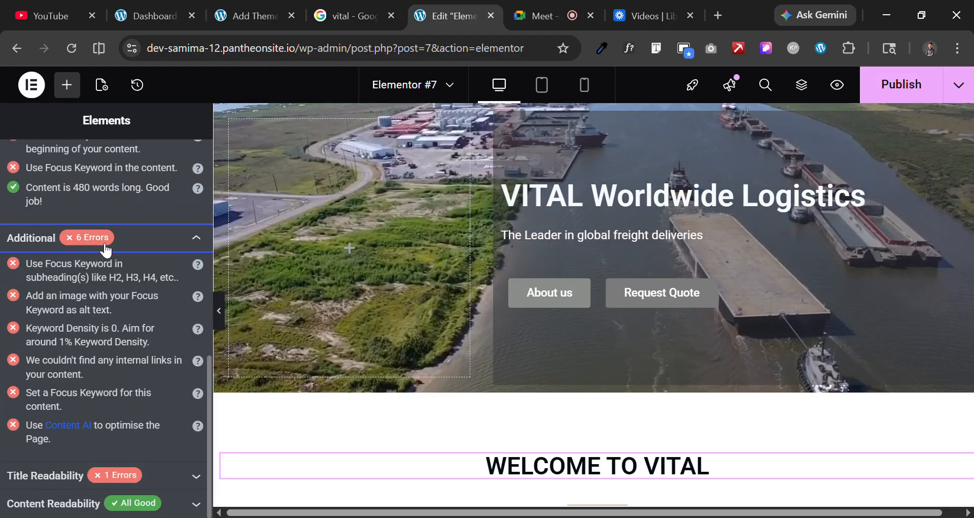
{"action": "left_click", "coordinate": [106, 248]}
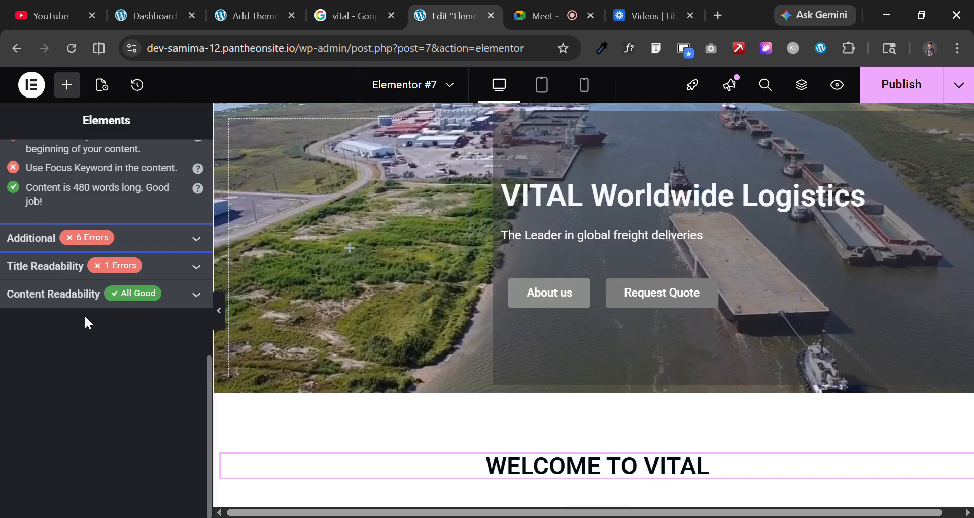
Collapse the Basic SEO checks and add "vital" as the page's focus keyword.
{"action": "scroll", "coordinate": [84, 320], "scroll_direction": "up", "scroll_amount": 10}
{"action": "scroll", "coordinate": [97, 366], "scroll_direction": "down", "scroll_amount": 3}
{"action": "left_click", "coordinate": [91, 430]}
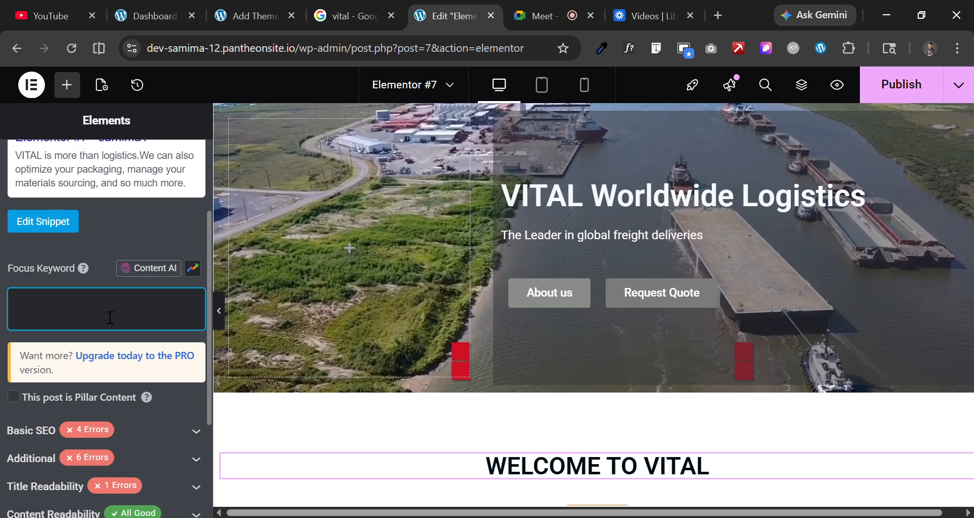
{"action": "type", "text": "v"}
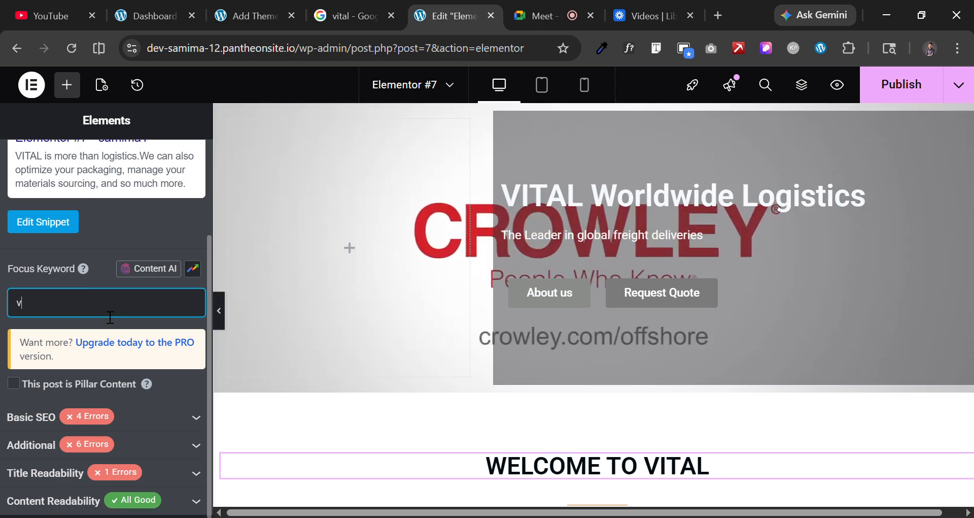
{"action": "type", "text": "ital"}
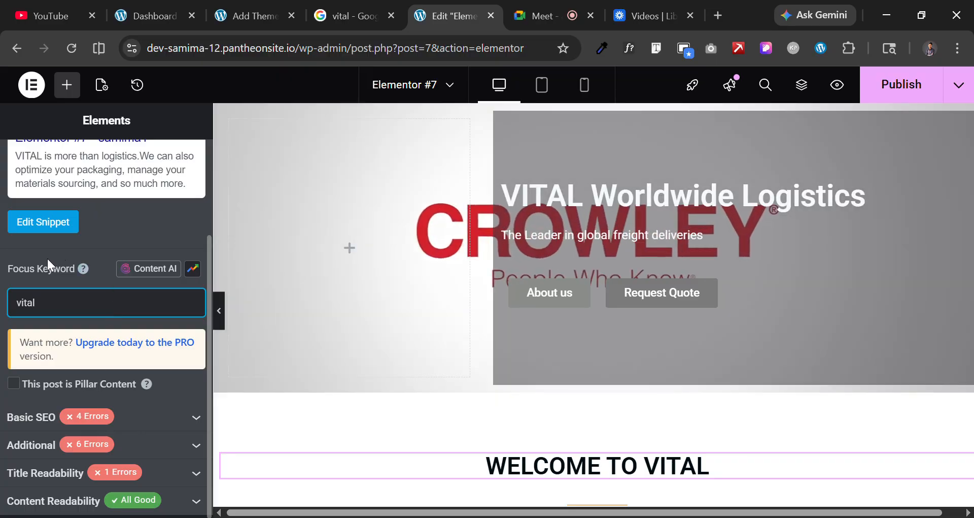
{"action": "key", "text": "Return"}
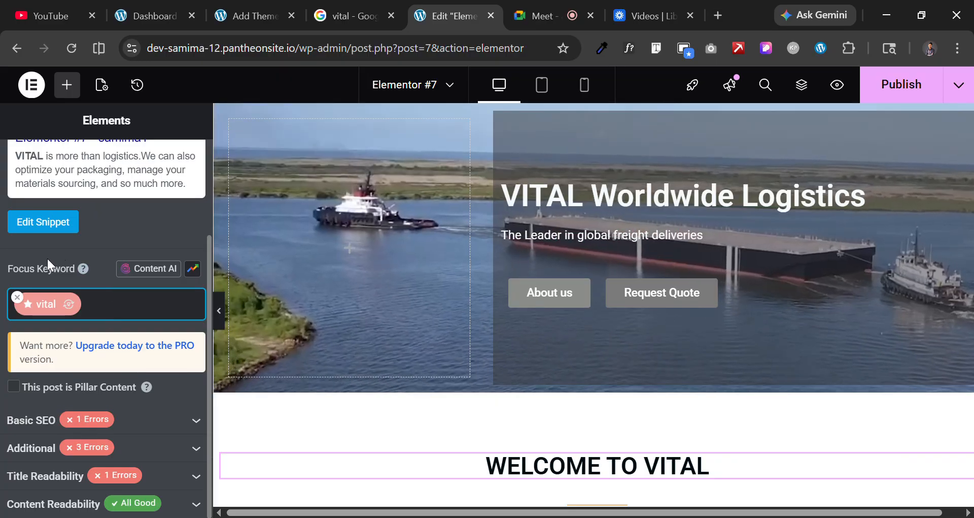
Examine the updated SEO score in the search preview after adding the focus keyword.
{"action": "scroll", "coordinate": [51, 262], "scroll_direction": "up", "scroll_amount": 3}
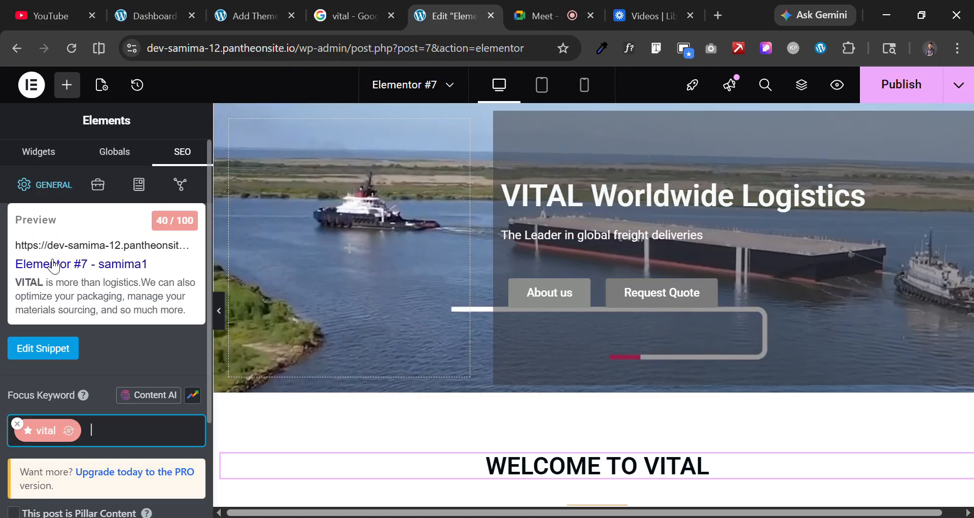
{"action": "double_click", "coordinate": [172, 224]}
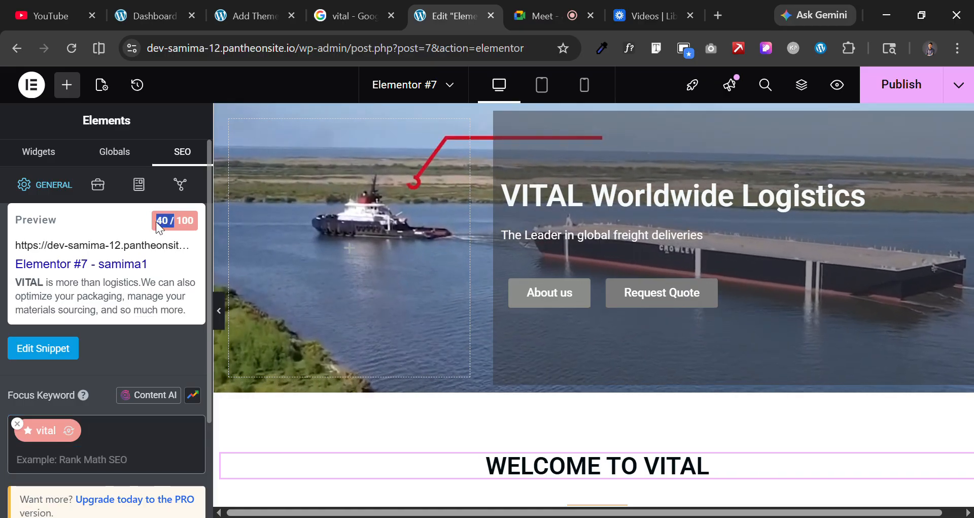
{"action": "left_click", "coordinate": [156, 221]}
{"action": "left_click_drag", "start_coordinate": [171, 223], "coordinate": [151, 226]}
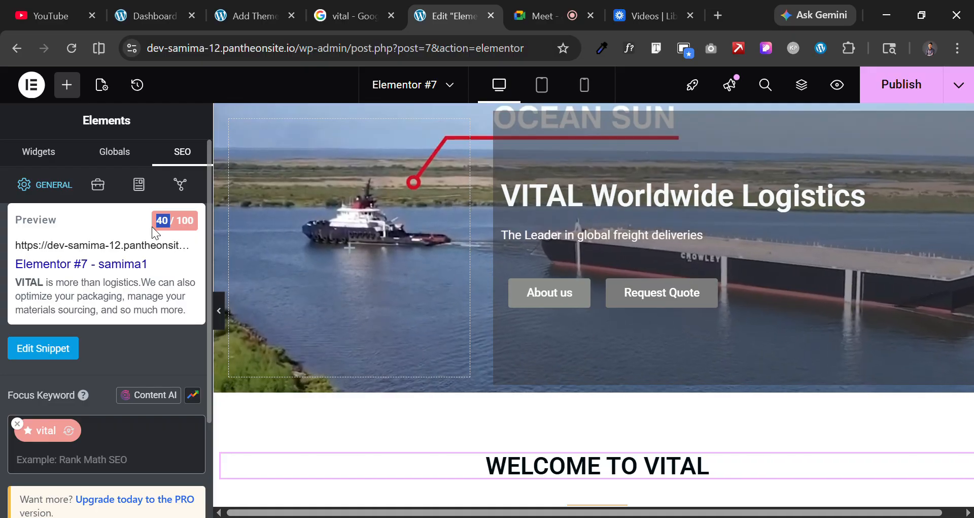
{"action": "left_click", "coordinate": [156, 221]}
{"action": "left_click_drag", "start_coordinate": [142, 223], "coordinate": [194, 217]}
{"action": "left_click", "coordinate": [201, 226]}
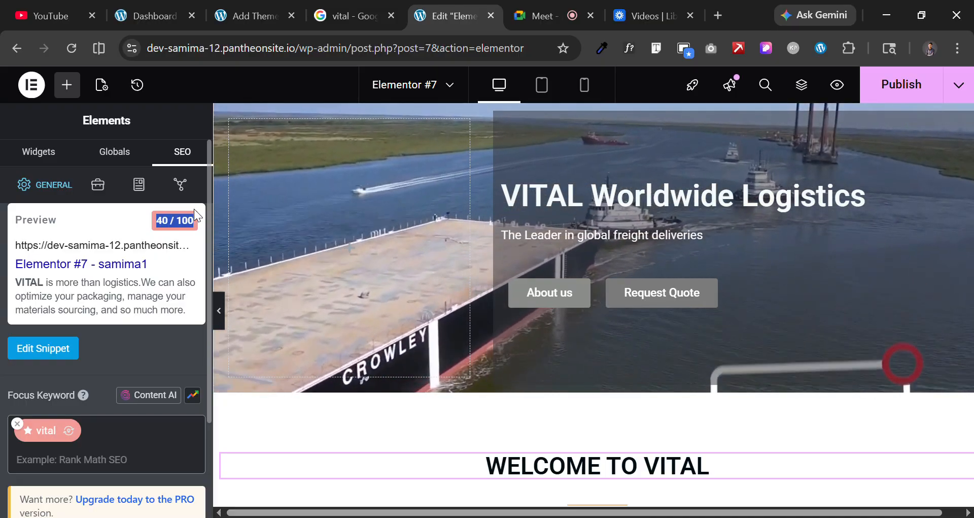
{"action": "left_click", "coordinate": [147, 218]}
{"action": "mouse_move", "coordinate": [147, 217]}
{"action": "left_mouse_down"}
{"action": "mouse_move", "coordinate": [195, 223]}
{"action": "mouse_move", "coordinate": [151, 221]}
{"action": "left_mouse_up"}
{"action": "left_click", "coordinate": [195, 224]}
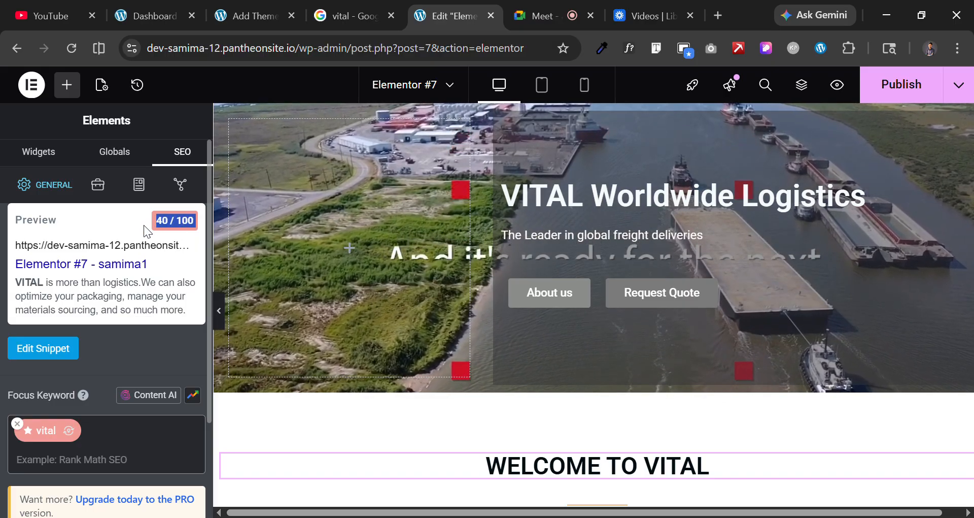
Recheck the SEO score in the search preview, then look over the page's service sections.
{"action": "left_click", "coordinate": [145, 224]}
{"action": "triple_click", "coordinate": [196, 224]}
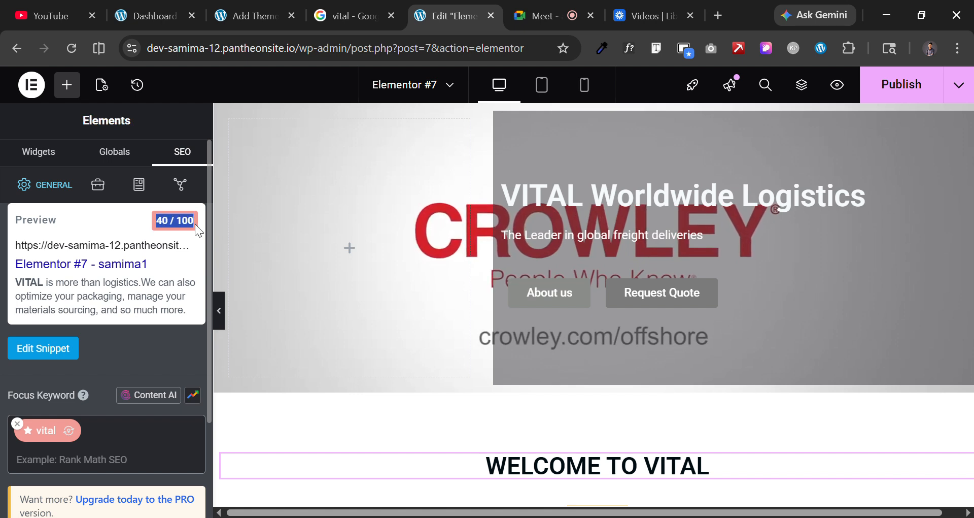
{"action": "left_click", "coordinate": [196, 224]}
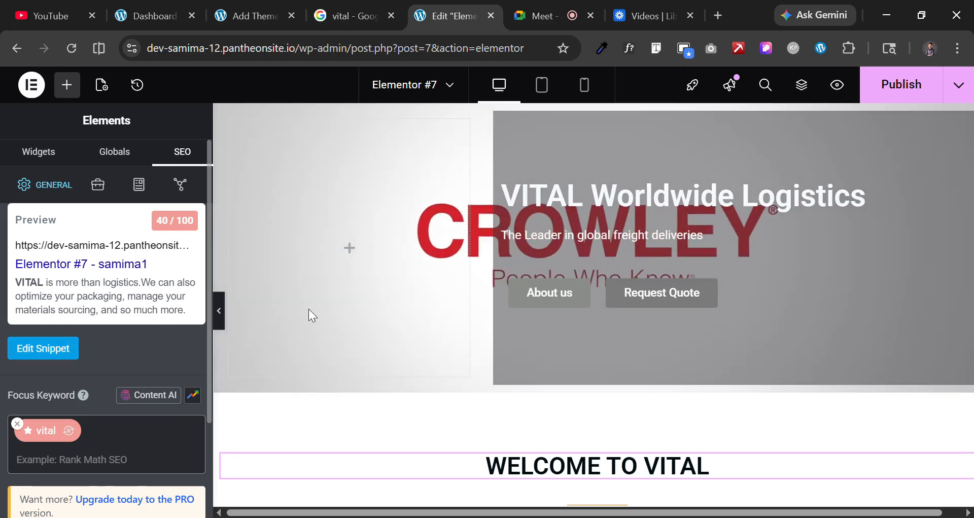
{"action": "scroll", "coordinate": [483, 337], "scroll_direction": "down", "scroll_amount": 15}
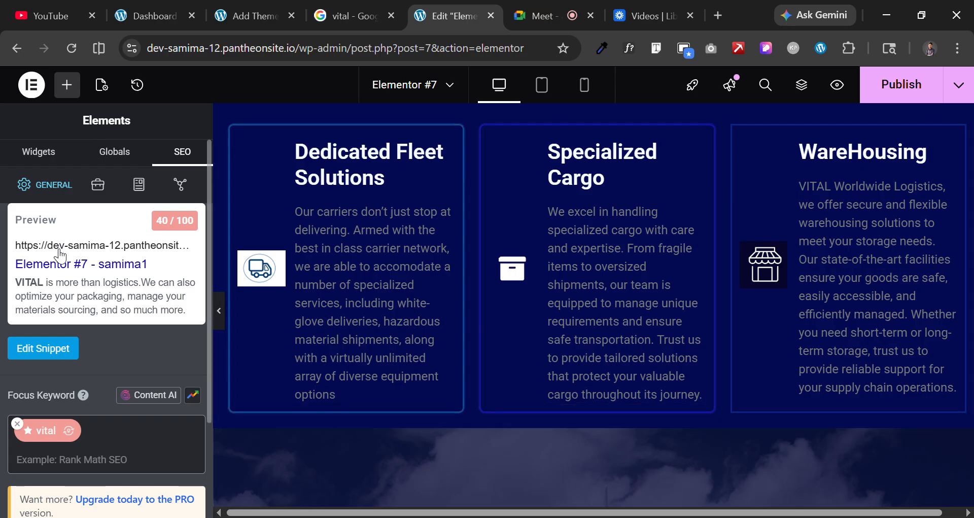
Expand the Basic SEO checks and review the one about the focus keyword in the SEO title.
{"action": "scroll", "coordinate": [109, 355], "scroll_direction": "down", "scroll_amount": 3}
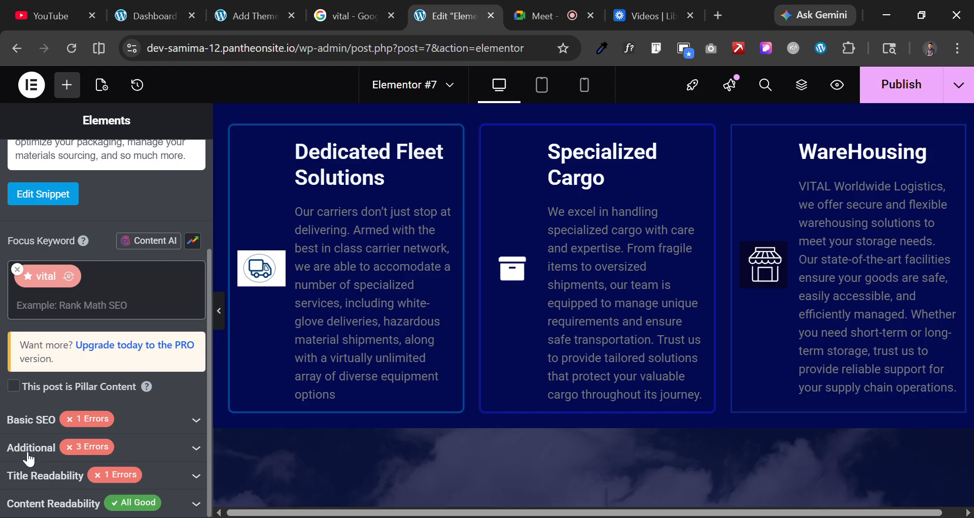
{"action": "left_click", "coordinate": [44, 425]}
{"action": "scroll", "coordinate": [118, 320], "scroll_direction": "down", "scroll_amount": 3}
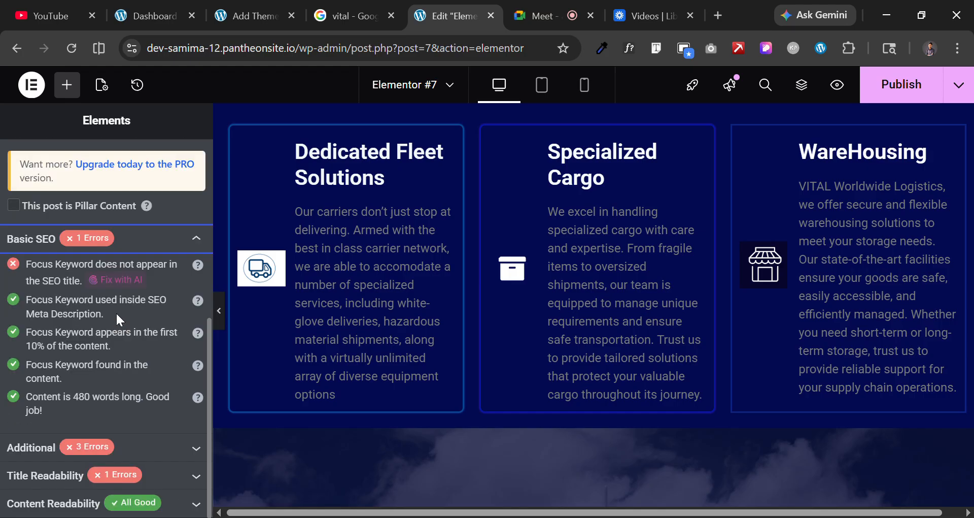
{"action": "left_click_drag", "start_coordinate": [27, 264], "coordinate": [143, 274]}
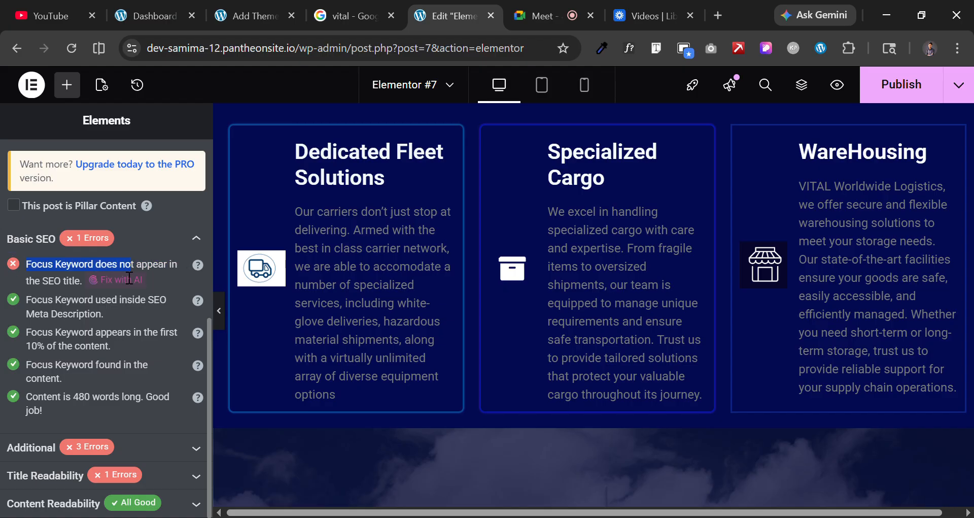
{"action": "scroll", "coordinate": [514, 245], "scroll_direction": "up", "scroll_amount": 10}
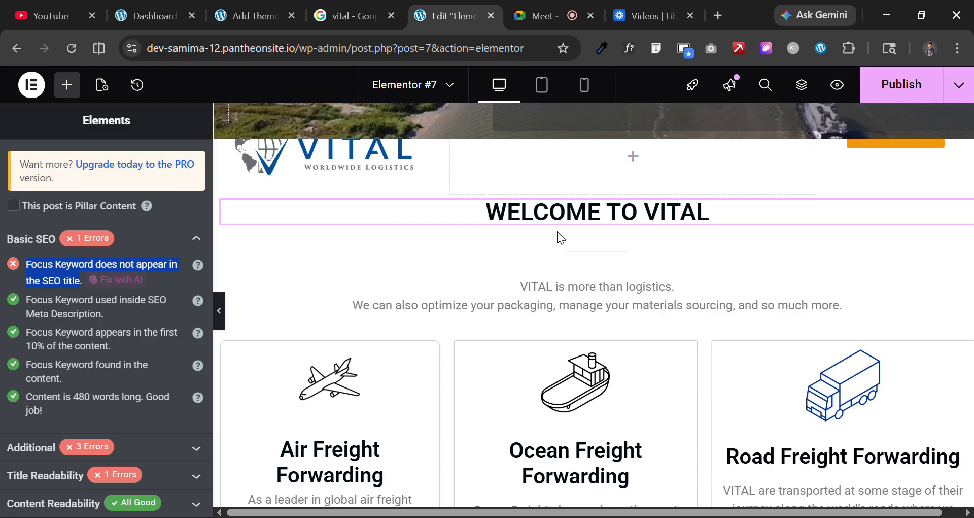
Search Google for "vital" in a new tab and examine the titles and descriptions of the results.
{"action": "left_click", "coordinate": [708, 16]}
{"action": "type", "text": "vital"}
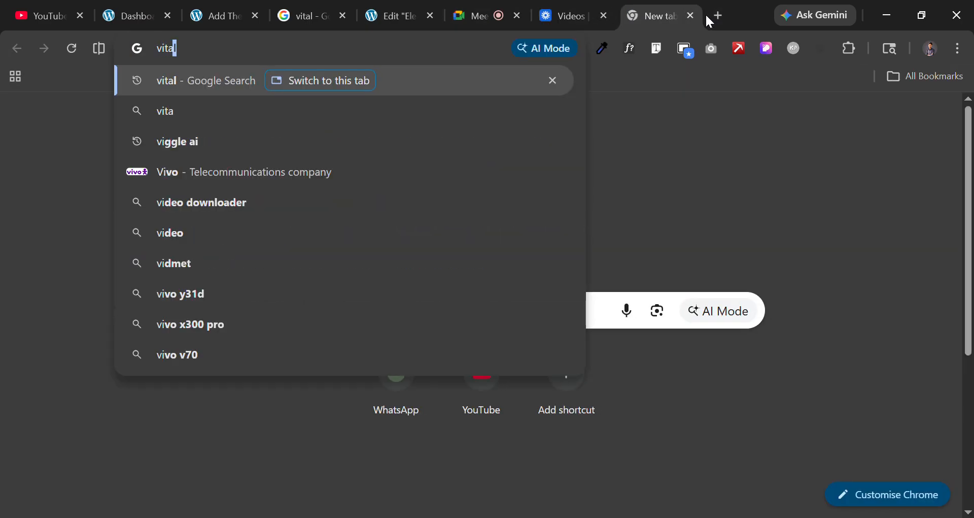
{"action": "key", "text": "Return"}
{"action": "scroll", "coordinate": [313, 357], "scroll_direction": "down", "scroll_amount": 15}
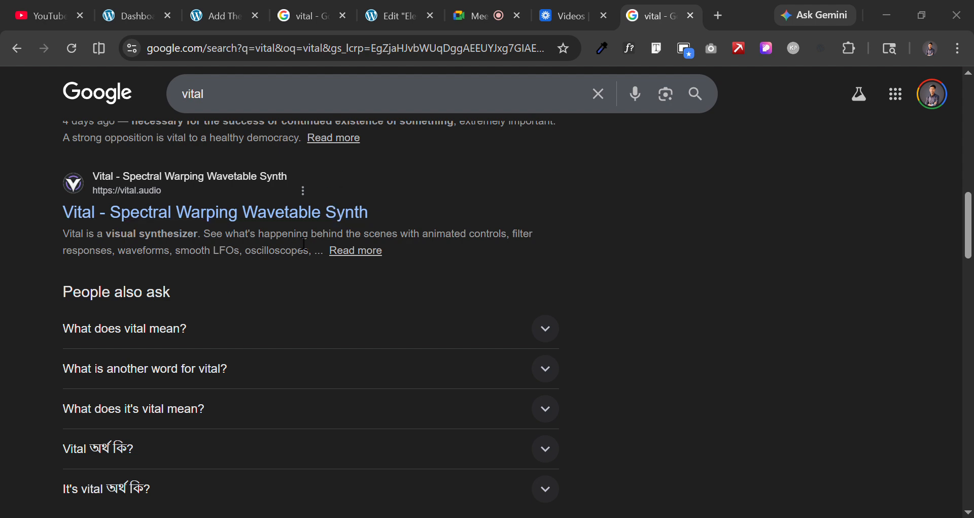
{"action": "left_click_drag", "start_coordinate": [375, 213], "coordinate": [492, 249]}
Return to the Elementor page editor and reread the SEO title check under Basic SEO.
{"action": "left_click", "coordinate": [414, 7]}
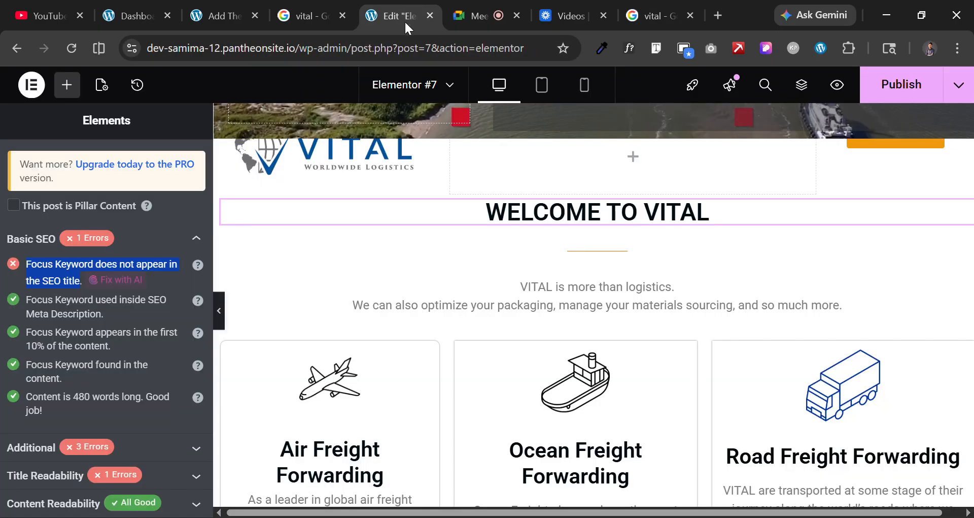
{"action": "scroll", "coordinate": [133, 345], "scroll_direction": "up", "scroll_amount": 3}
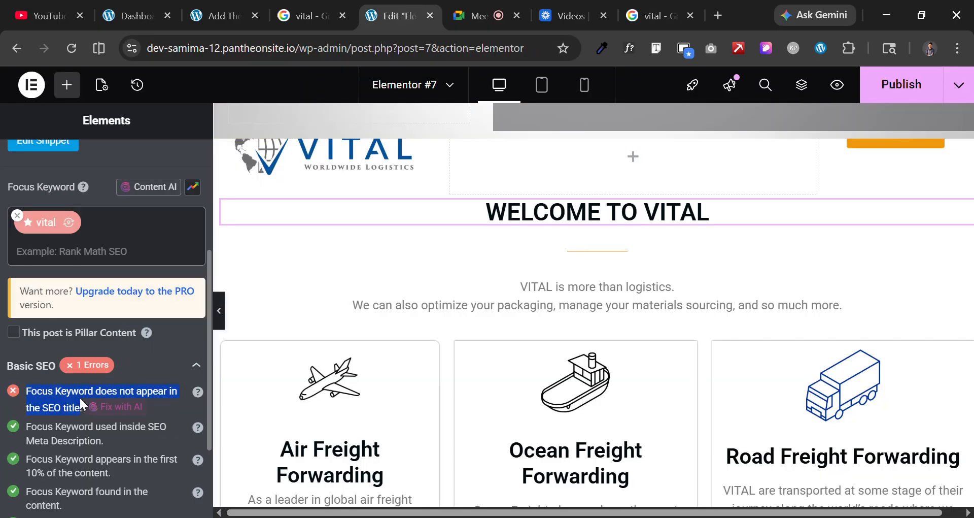
{"action": "left_click", "coordinate": [54, 410]}
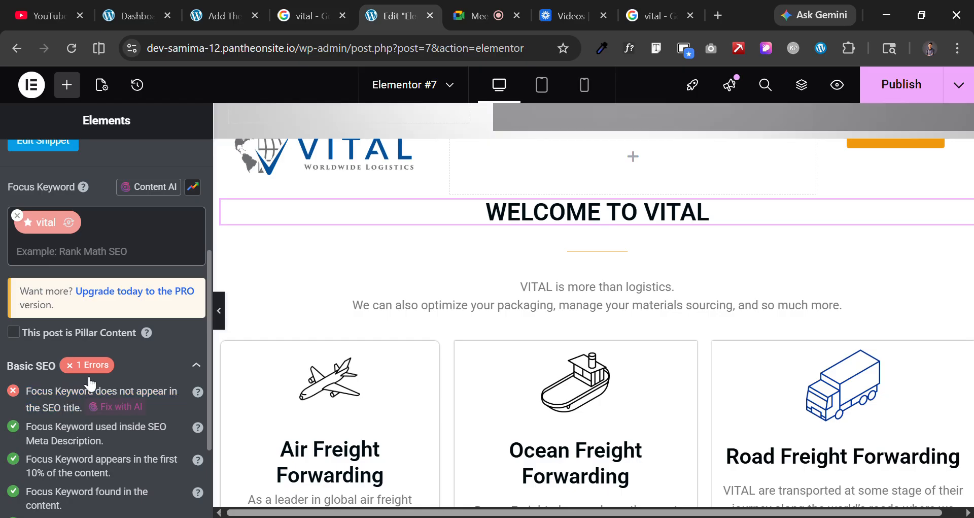
{"action": "left_click_drag", "start_coordinate": [30, 409], "coordinate": [83, 410]}
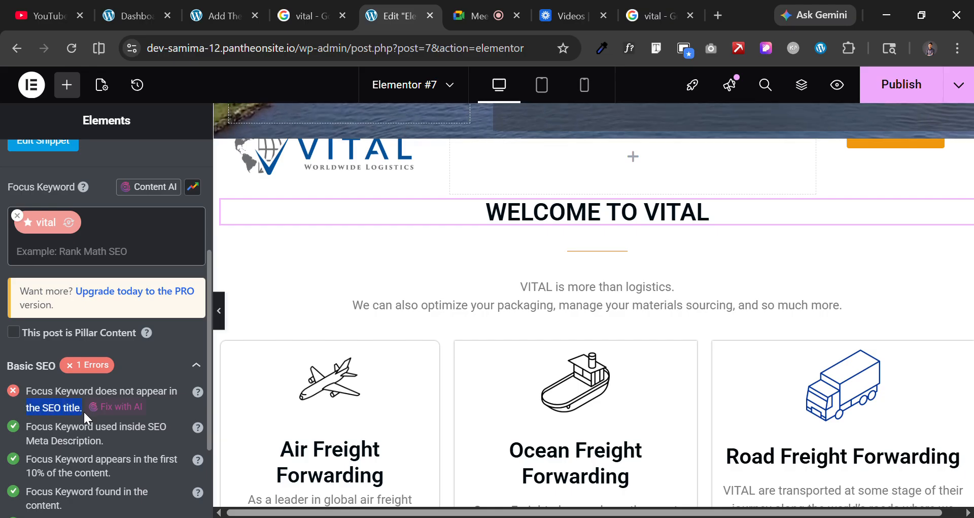
{"action": "left_click", "coordinate": [79, 416]}
{"action": "left_click_drag", "start_coordinate": [34, 408], "coordinate": [80, 410]}
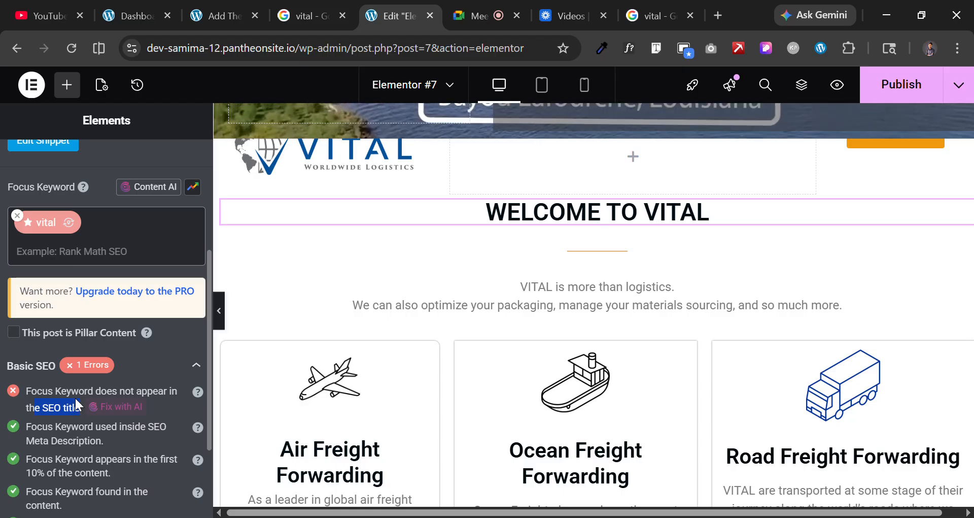
{"action": "left_click", "coordinate": [58, 399]}
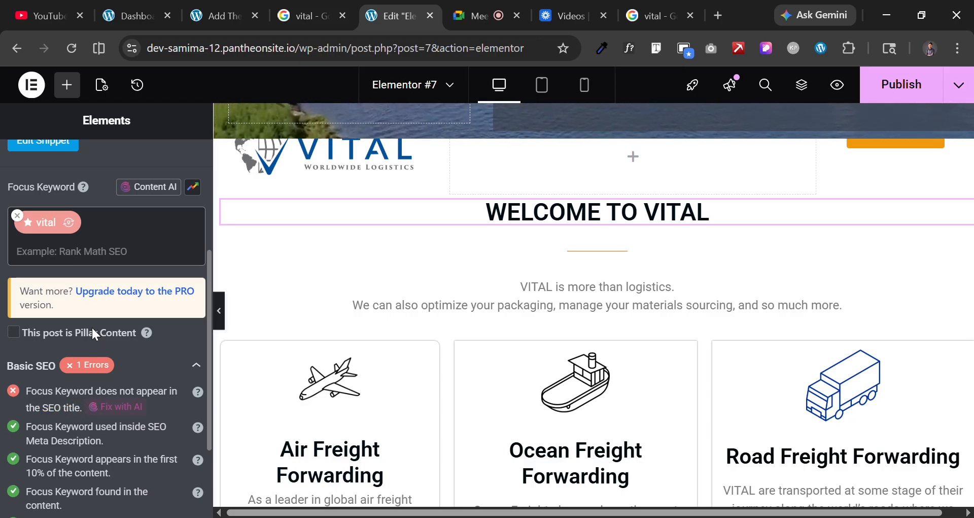
Open the Preview Snippet Editor and review its Title, Permalink and Description fields.
{"action": "scroll", "coordinate": [91, 326], "scroll_direction": "up", "scroll_amount": 3}
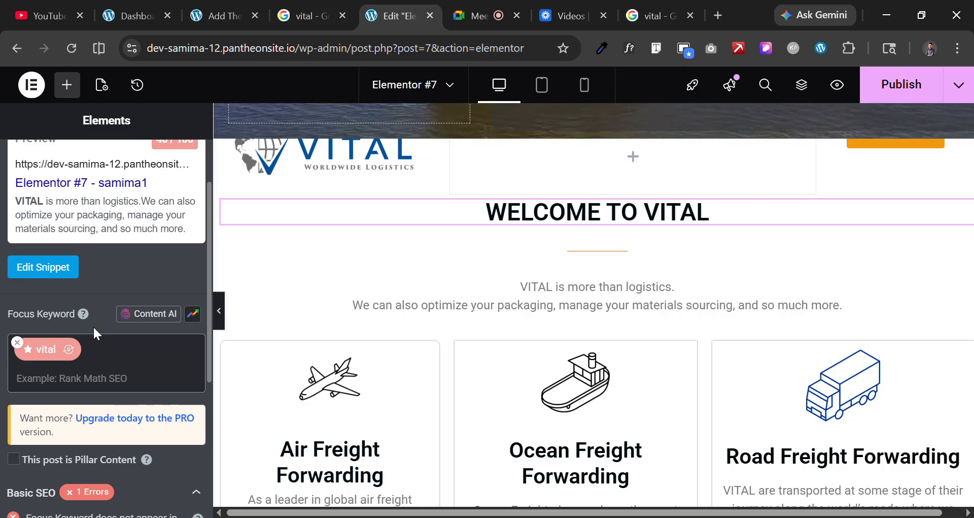
{"action": "left_click", "coordinate": [51, 273]}
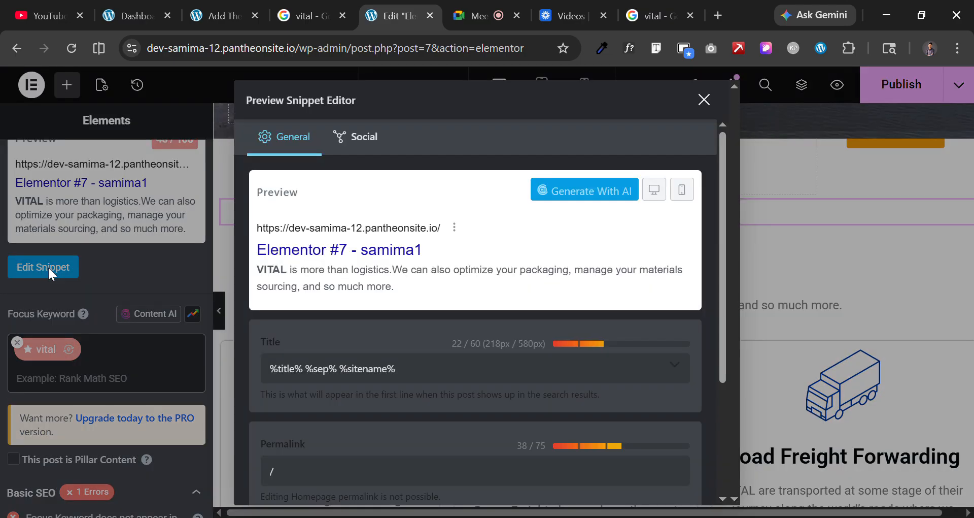
{"action": "scroll", "coordinate": [464, 260], "scroll_direction": "down", "scroll_amount": 3}
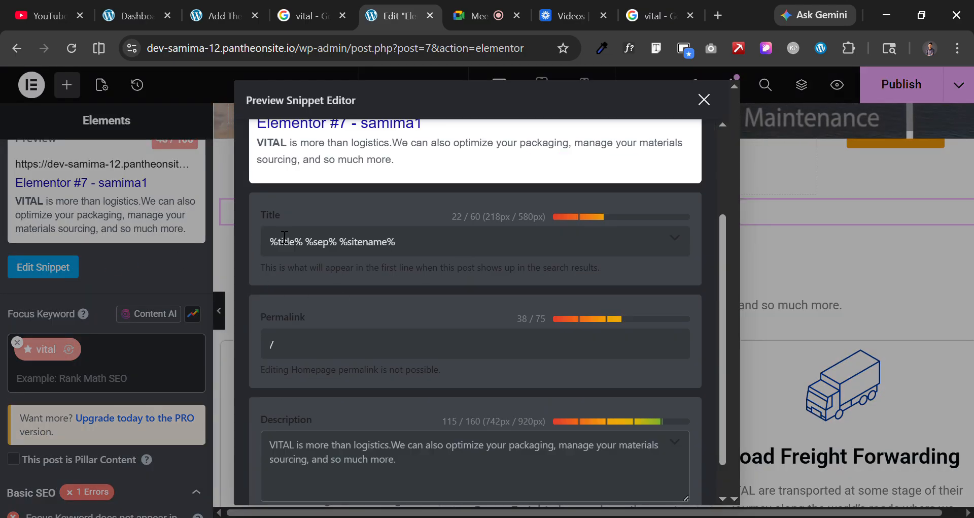
{"action": "left_click_drag", "start_coordinate": [266, 215], "coordinate": [304, 220]}
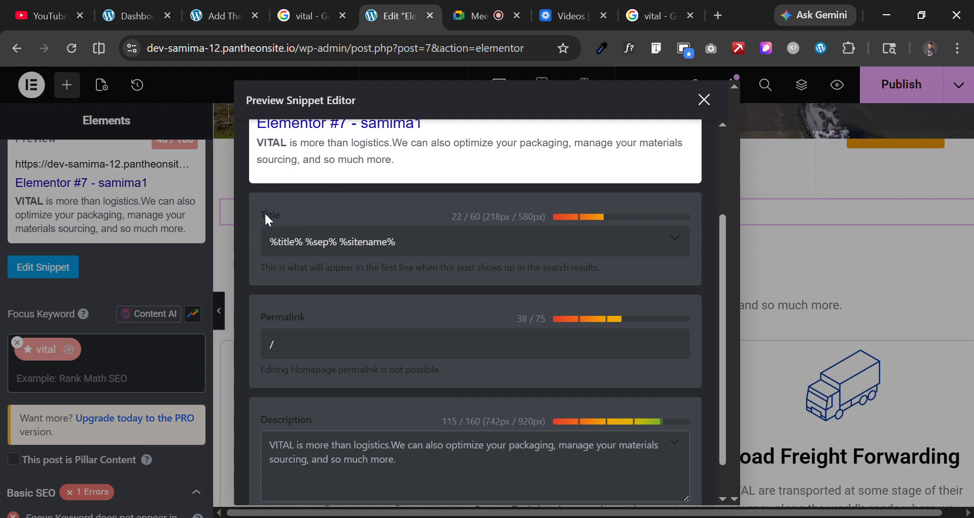
{"action": "left_click_drag", "start_coordinate": [260, 215], "coordinate": [308, 219]}
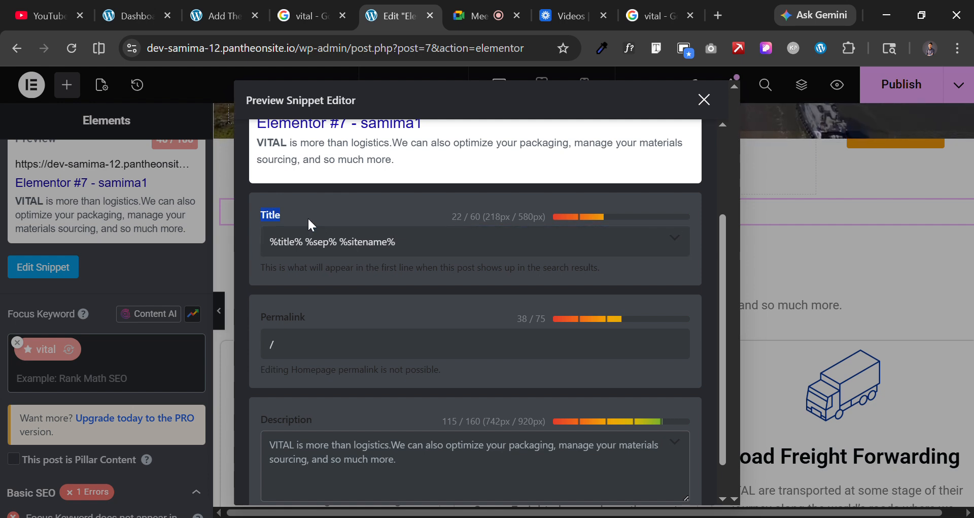
{"action": "left_click_drag", "start_coordinate": [328, 314], "coordinate": [258, 309]}
{"action": "left_click", "coordinate": [280, 354]}
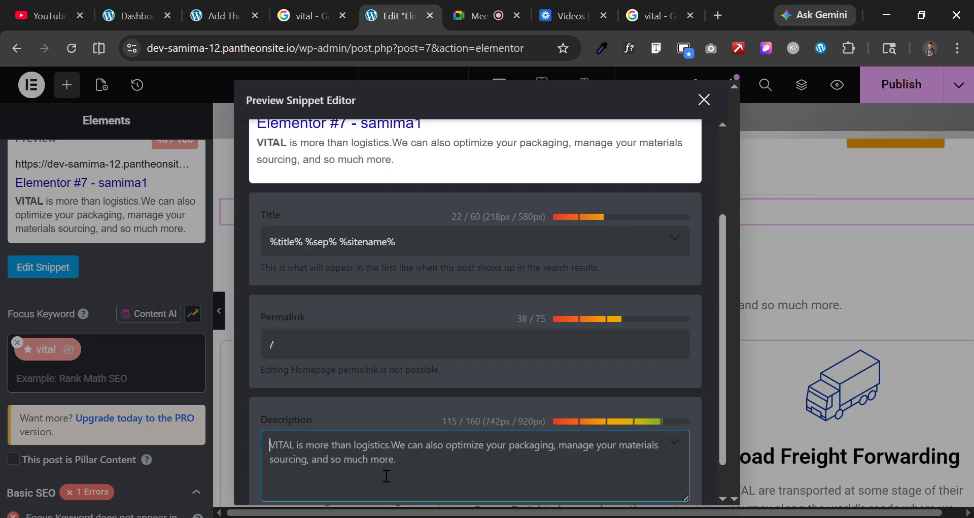
{"action": "left_click", "coordinate": [421, 471]}
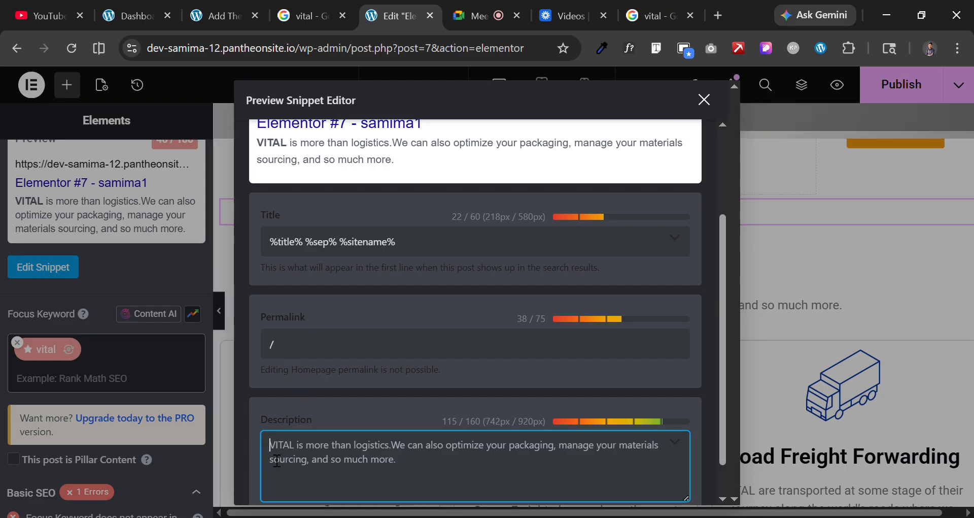
Examine the length limits of the snippet's title and description, then select the whole title template.
{"action": "double_click", "coordinate": [479, 218]}
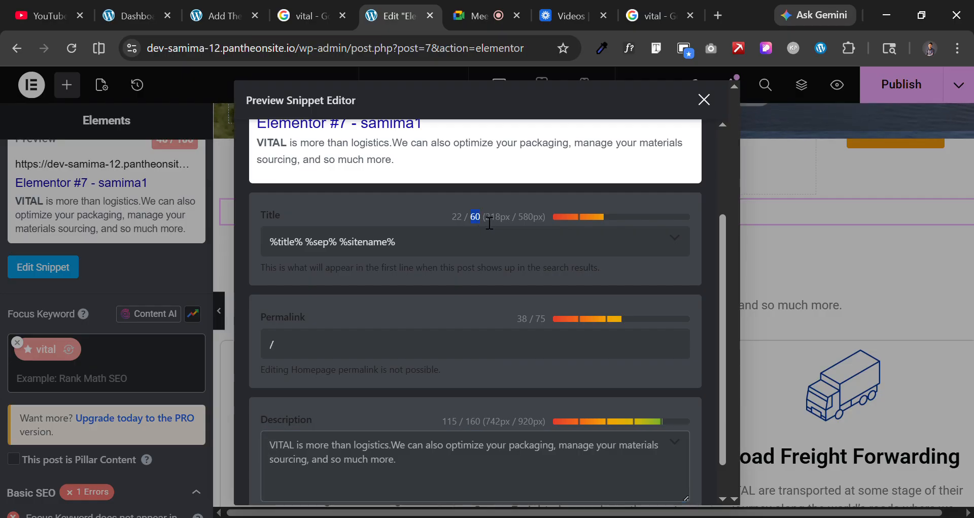
{"action": "left_click", "coordinate": [486, 428]}
{"action": "left_click", "coordinate": [257, 410]}
{"action": "double_click", "coordinate": [344, 419]}
{"action": "double_click", "coordinate": [473, 425]}
{"action": "left_click", "coordinate": [439, 469]}
{"action": "left_click_drag", "start_coordinate": [464, 251], "coordinate": [257, 243]}
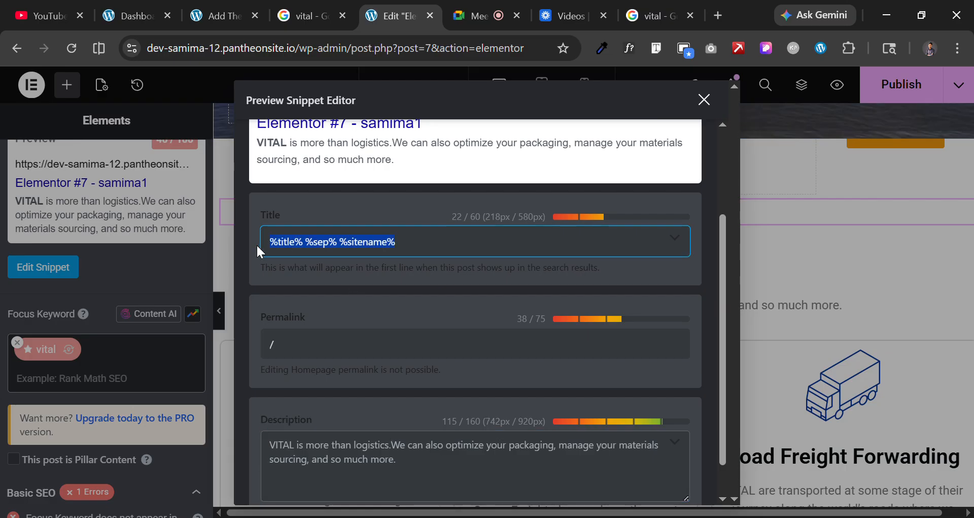
Move the page editor's tab to the end of the tab row and open ChatGPT in a new tab.
{"action": "left_click_drag", "start_coordinate": [397, 16], "coordinate": [714, 14]}
{"action": "left_click", "coordinate": [714, 15]}
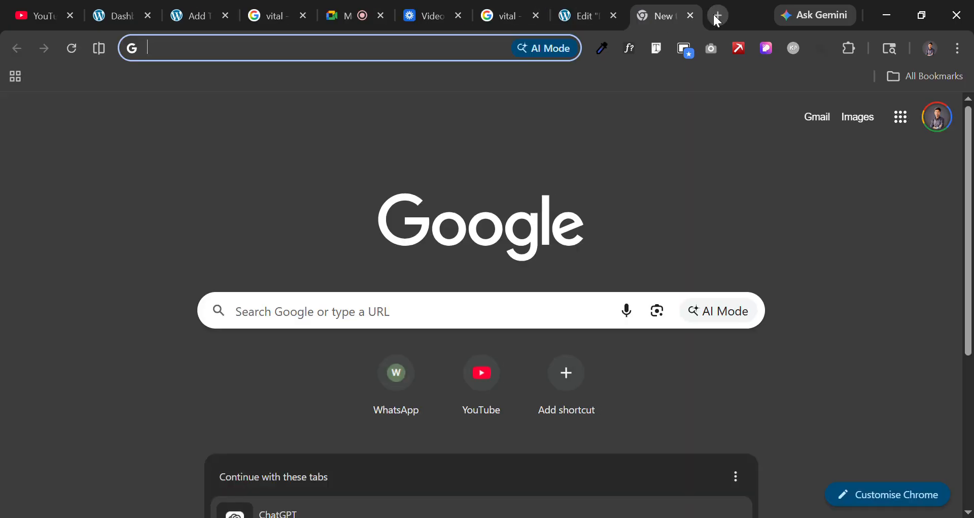
{"action": "type", "text": "cha"}
{"action": "key", "text": "Return"}
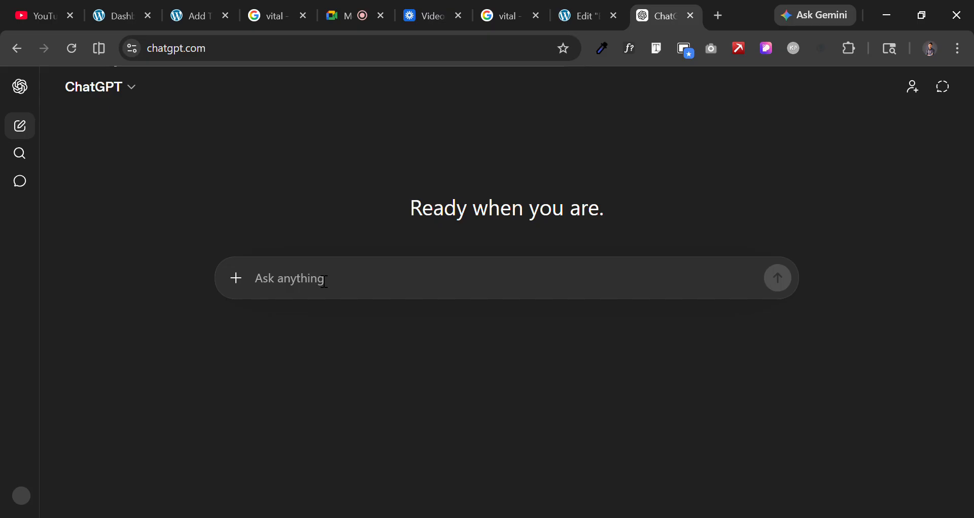
Dismiss the image creation announcement and send ChatGPT the prompt "give me seo title my focous keywoerd "vital".
{"action": "type", "text": "g"}
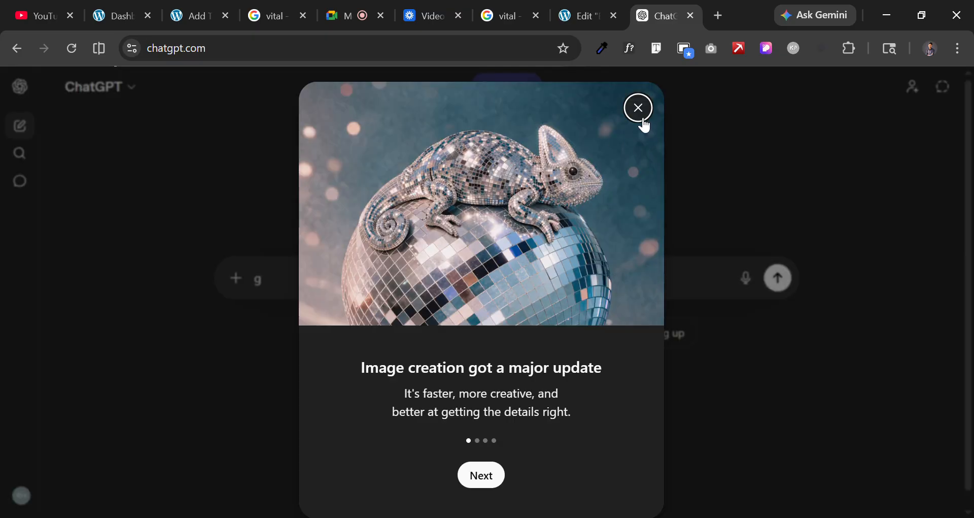
{"action": "left_click", "coordinate": [639, 108]}
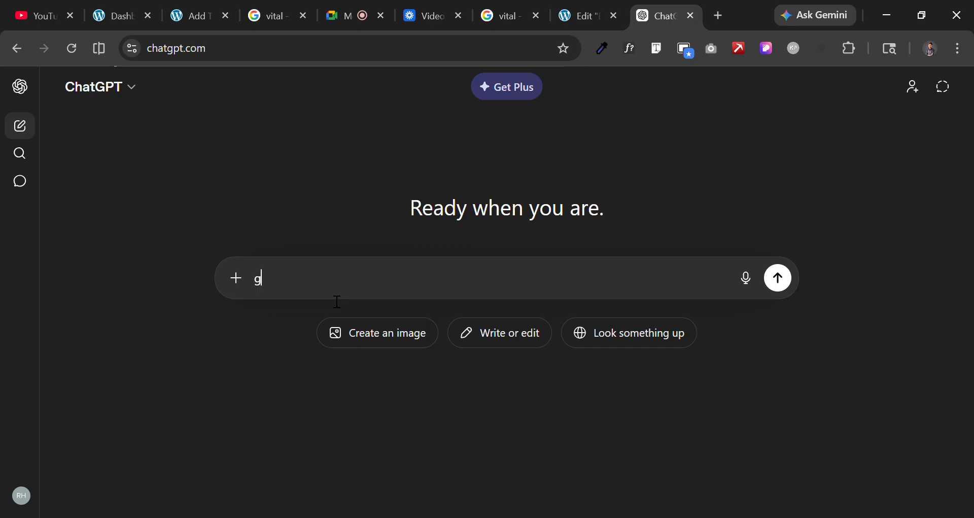
{"action": "type", "text": "ve me s"}
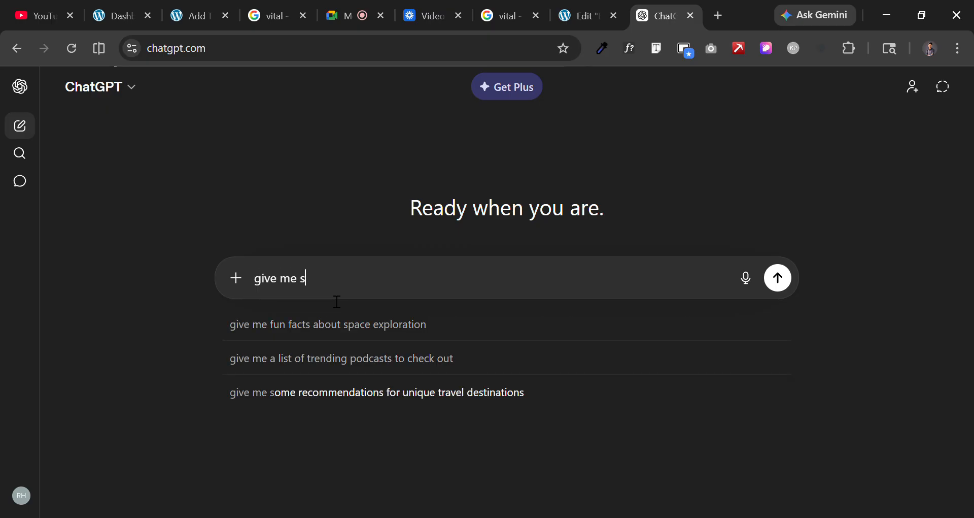
{"action": "type", "text": "eo title"}
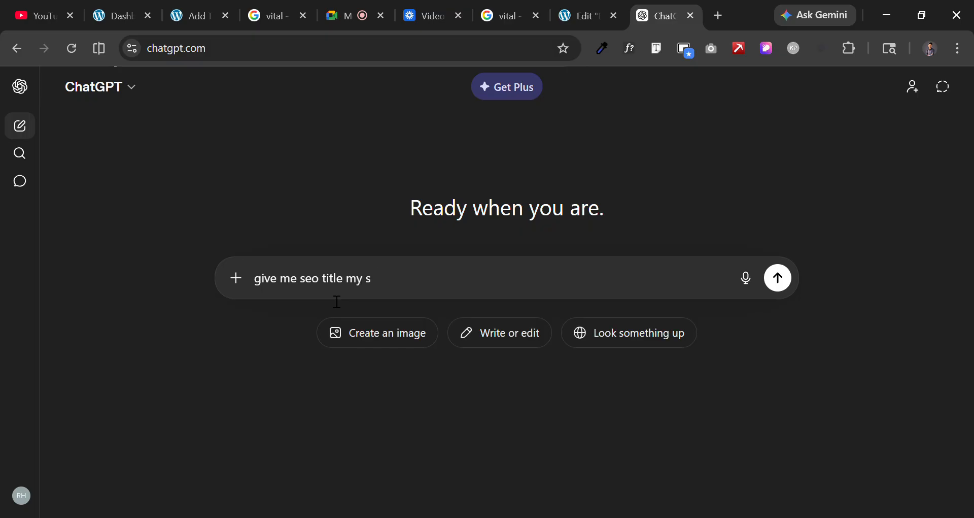
{"action": "type", "text": " my focous keywoerd \"vital"}
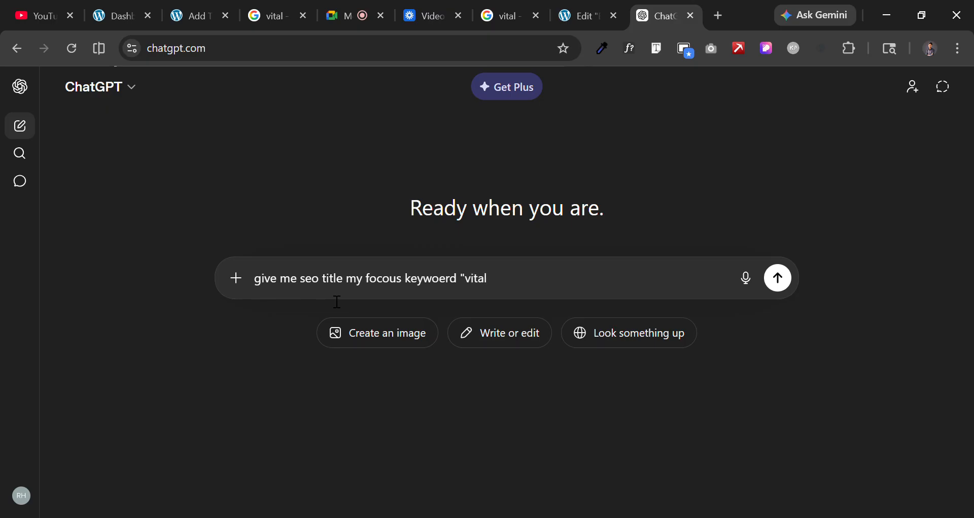
{"action": "key", "text": "Return"}
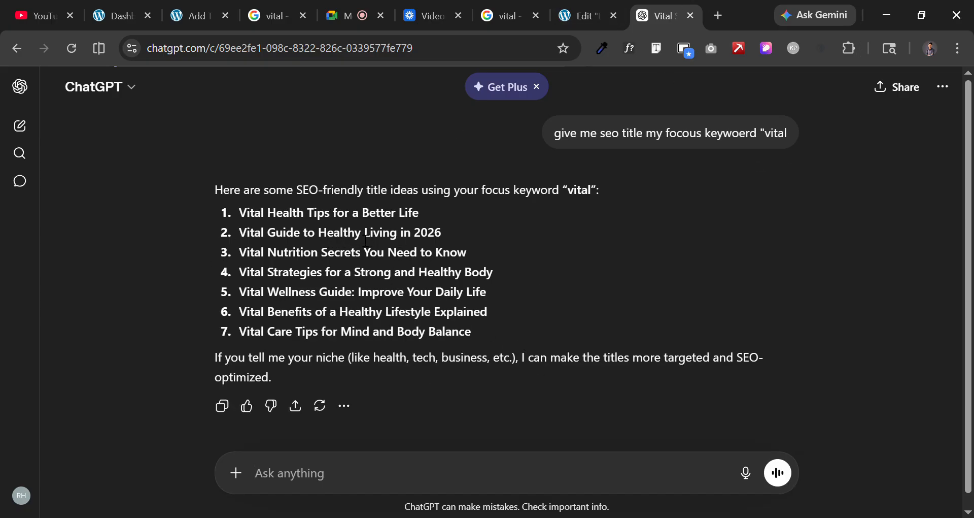
Review the suggested SEO titles and copy "Vital Health Tips for a Better Life".
{"action": "left_click_drag", "start_coordinate": [266, 226], "coordinate": [495, 327]}
{"action": "left_click", "coordinate": [500, 330]}
{"action": "mouse_move", "coordinate": [442, 234]}
{"action": "left_mouse_down"}
{"action": "mouse_move", "coordinate": [252, 204]}
{"action": "mouse_move", "coordinate": [426, 222]}
{"action": "mouse_move", "coordinate": [352, 209]}
{"action": "mouse_move", "coordinate": [387, 232]}
{"action": "mouse_move", "coordinate": [419, 212]}
{"action": "mouse_move", "coordinate": [250, 220]}
{"action": "mouse_move", "coordinate": [451, 218]}
{"action": "left_mouse_up"}
{"action": "left_click", "coordinate": [253, 206]}
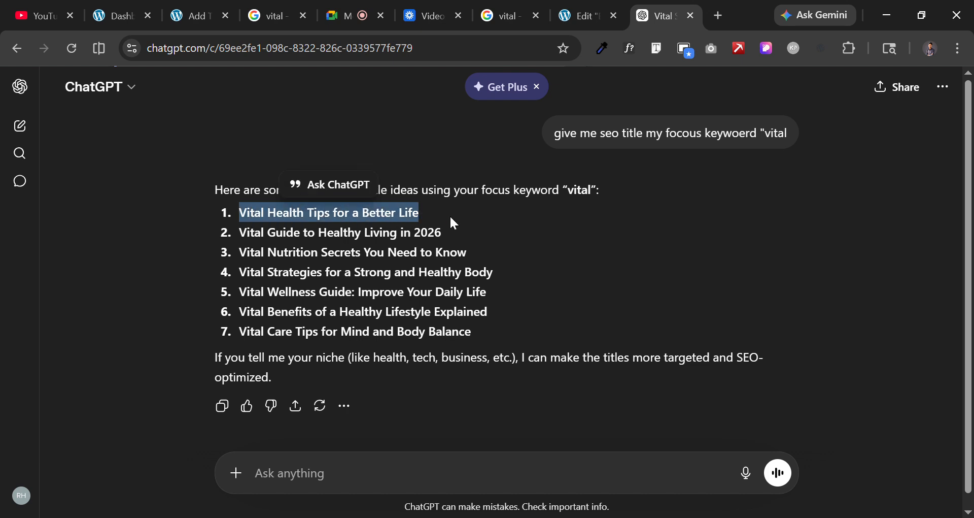
{"action": "left_click_drag", "start_coordinate": [452, 231], "coordinate": [313, 241]}
{"action": "left_click", "coordinate": [313, 240]}
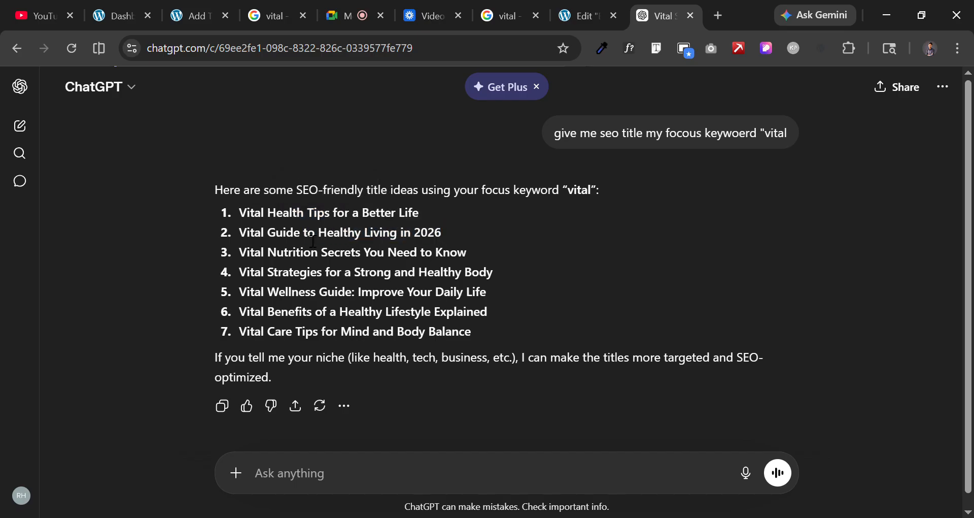
{"action": "left_click_drag", "start_coordinate": [239, 216], "coordinate": [435, 223]}
{"action": "key", "text": "ctrl+c"}
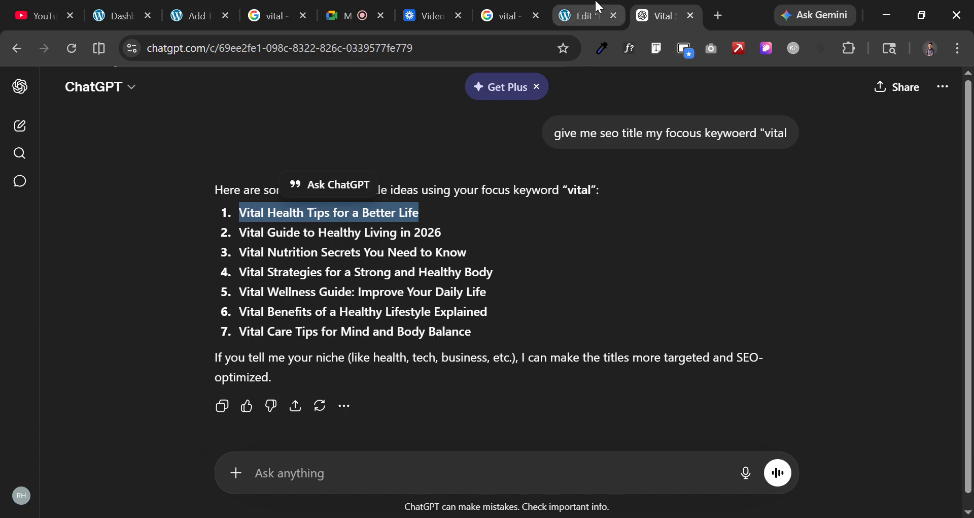
Switch back to the page editor and replace the snippet's title template with the copied "Vital Health Tips for a Better Life".
{"action": "left_click", "coordinate": [579, 16]}
{"action": "key", "text": "ctrl+a"}
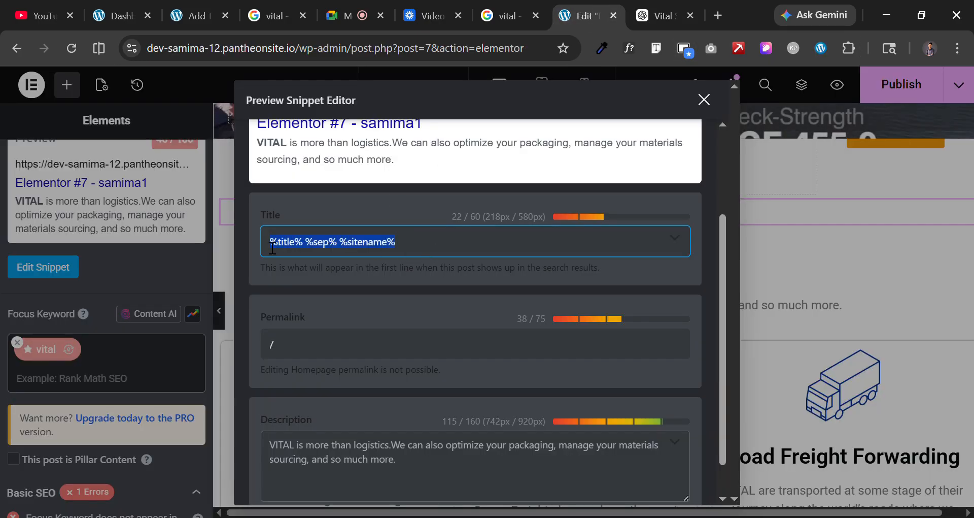
{"action": "key", "text": "ctrl+v"}
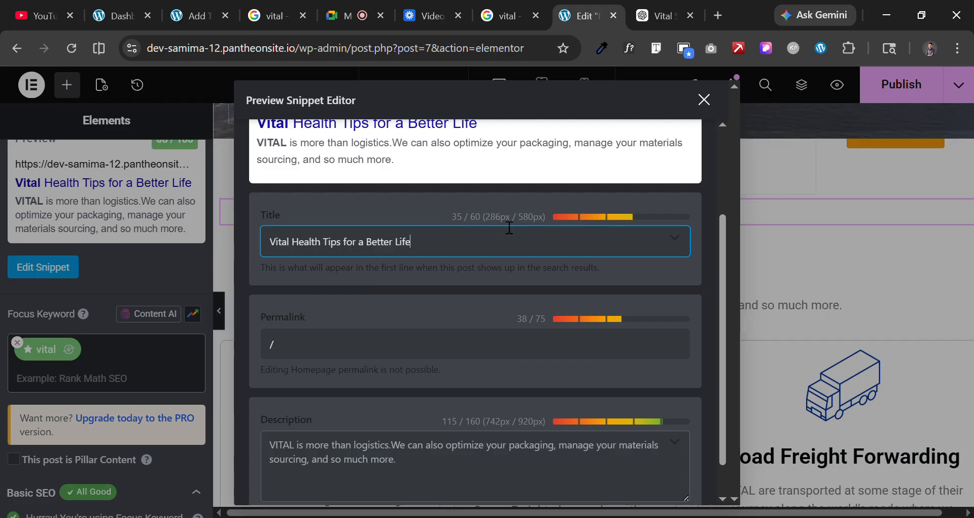
Review the new title's length, its keyword, the search preview and the description field, then close the snippet editor.
{"action": "double_click", "coordinate": [475, 216]}
{"action": "left_click", "coordinate": [489, 227]}
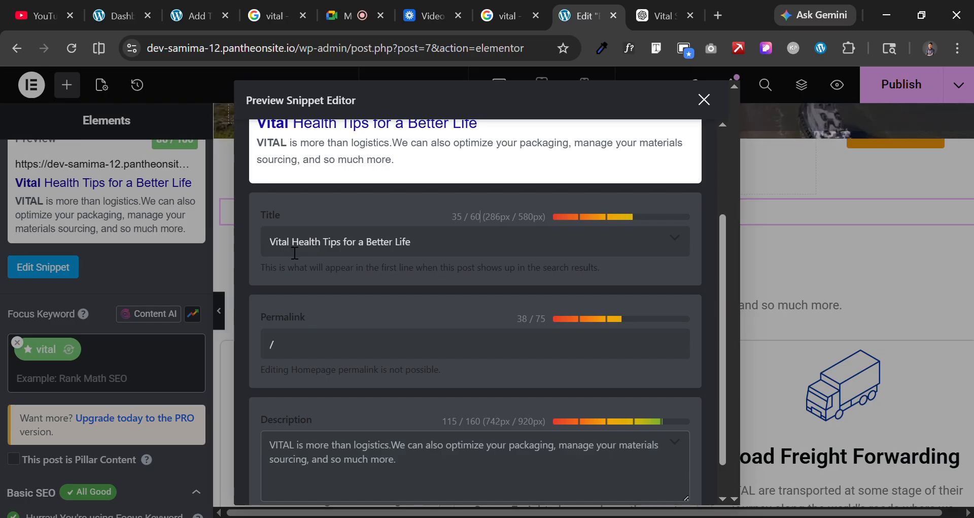
{"action": "double_click", "coordinate": [278, 249]}
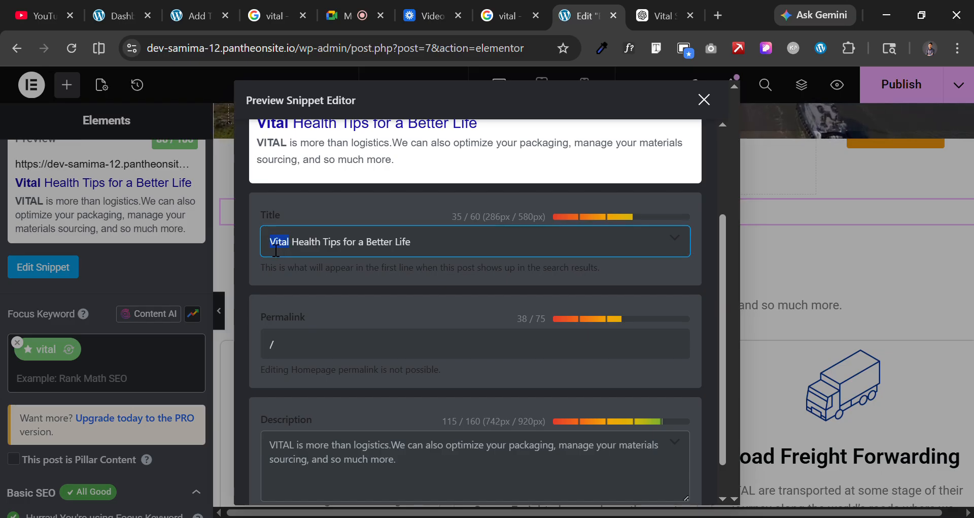
{"action": "left_click", "coordinate": [276, 249]}
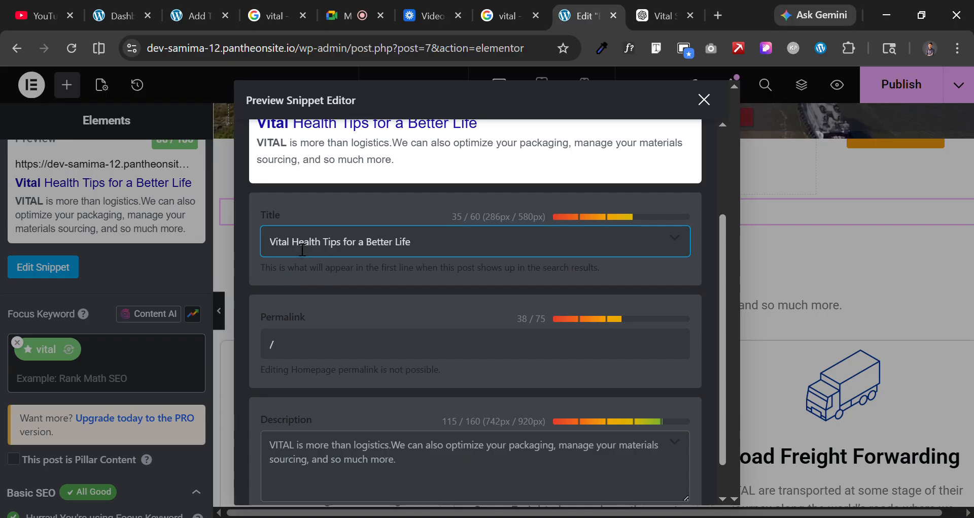
{"action": "scroll", "coordinate": [314, 238], "scroll_direction": "up", "scroll_amount": 3}
{"action": "mouse_move", "coordinate": [256, 262]}
{"action": "left_mouse_down"}
{"action": "mouse_move", "coordinate": [465, 268]}
{"action": "mouse_move", "coordinate": [494, 249]}
{"action": "left_mouse_up"}
{"action": "left_click", "coordinate": [495, 249]}
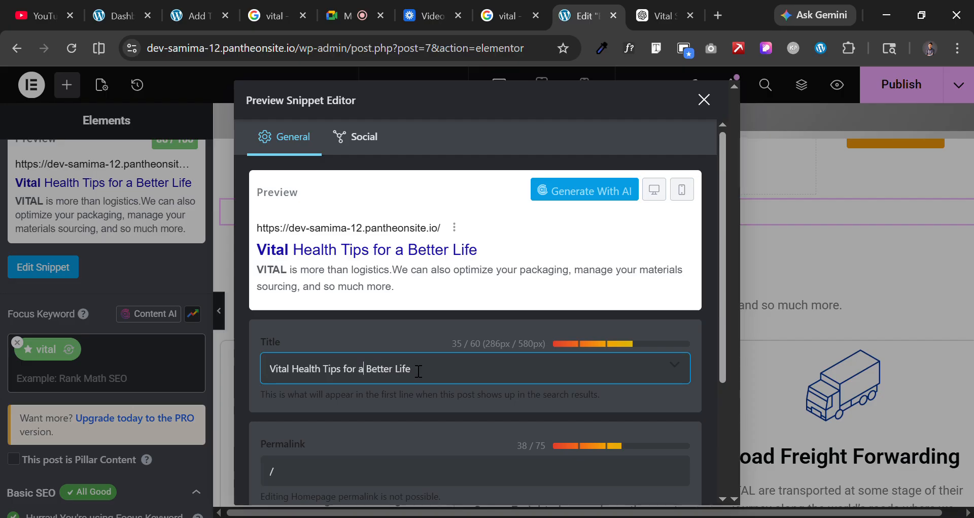
{"action": "scroll", "coordinate": [511, 266], "scroll_direction": "down", "scroll_amount": 3}
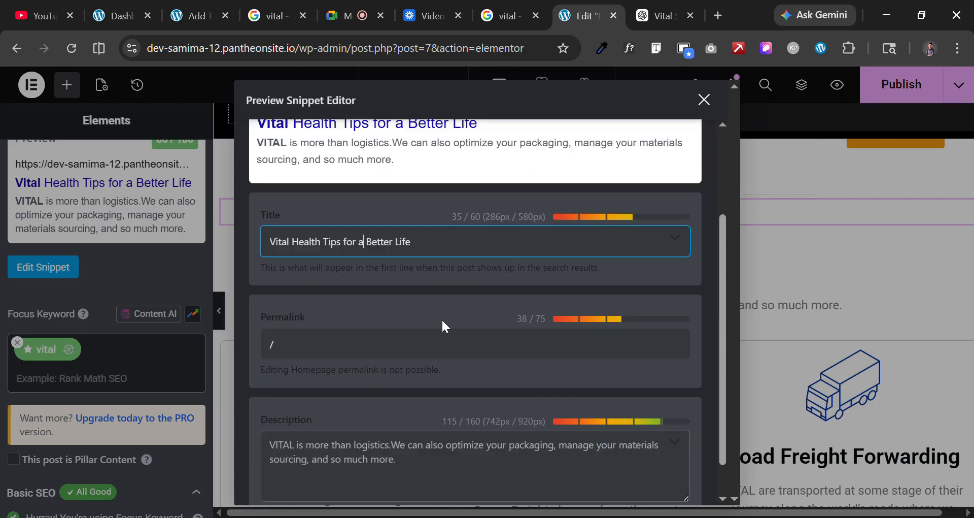
{"action": "left_click", "coordinate": [368, 455]}
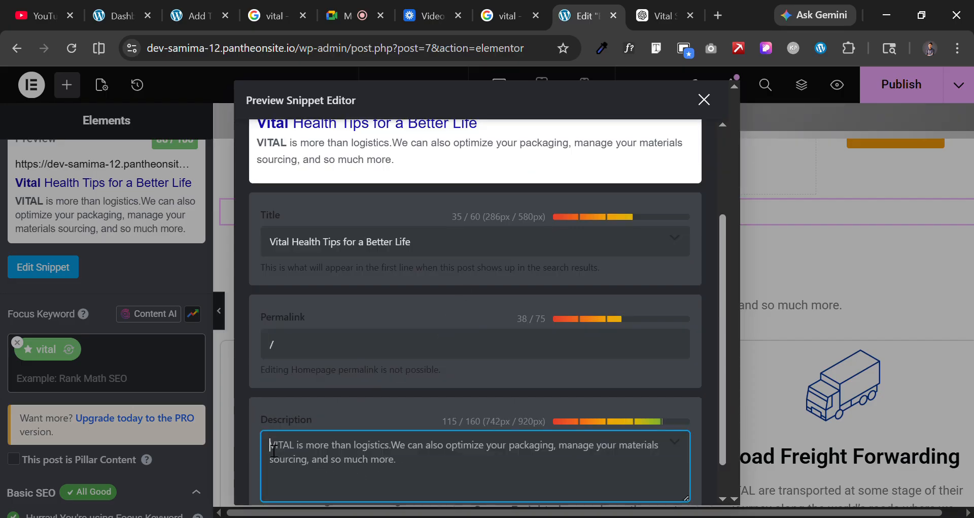
{"action": "scroll", "coordinate": [449, 398], "scroll_direction": "up", "scroll_amount": 3}
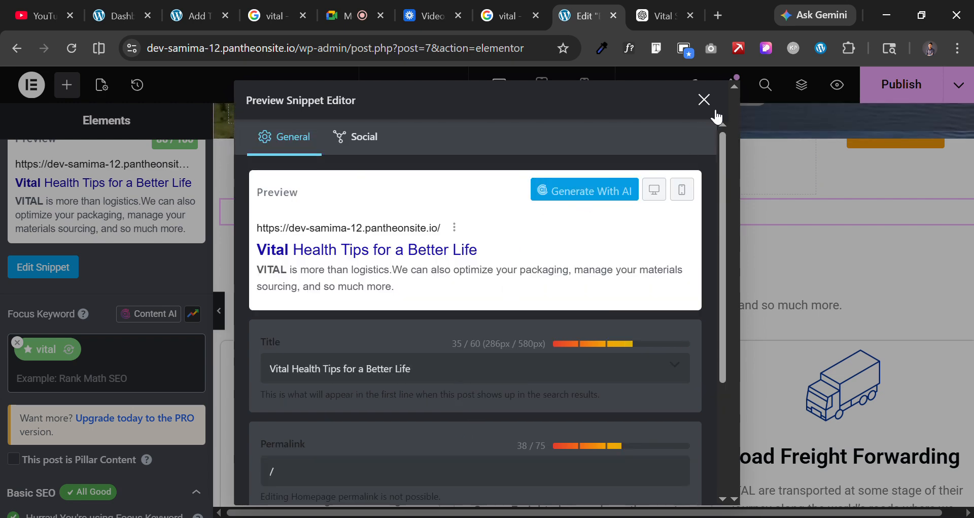
{"action": "left_click", "coordinate": [704, 99]}
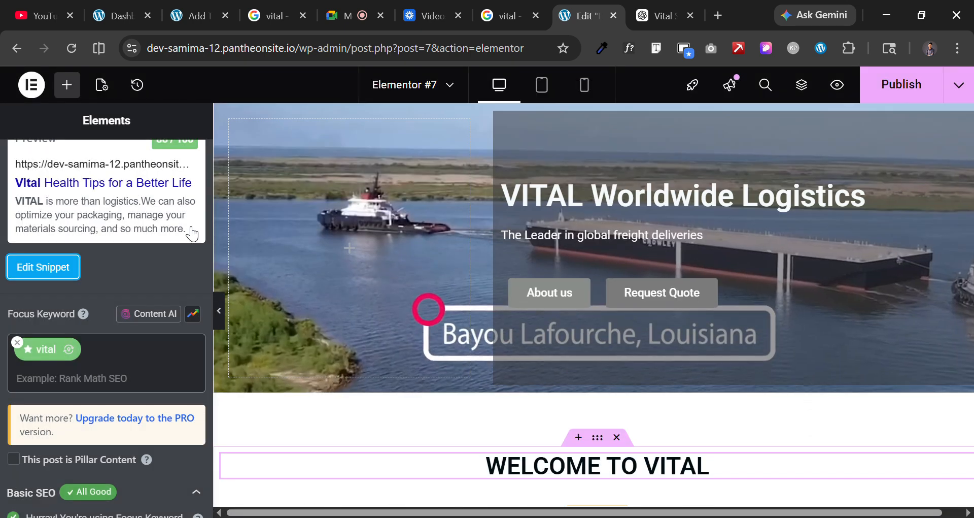
Examine the page's SEO score and its Additional, Title Readability and Content Readability checks, collapsing each check group.
{"action": "scroll", "coordinate": [192, 234], "scroll_direction": "up", "scroll_amount": 2}
{"action": "left_click_drag", "start_coordinate": [142, 221], "coordinate": [197, 229]}
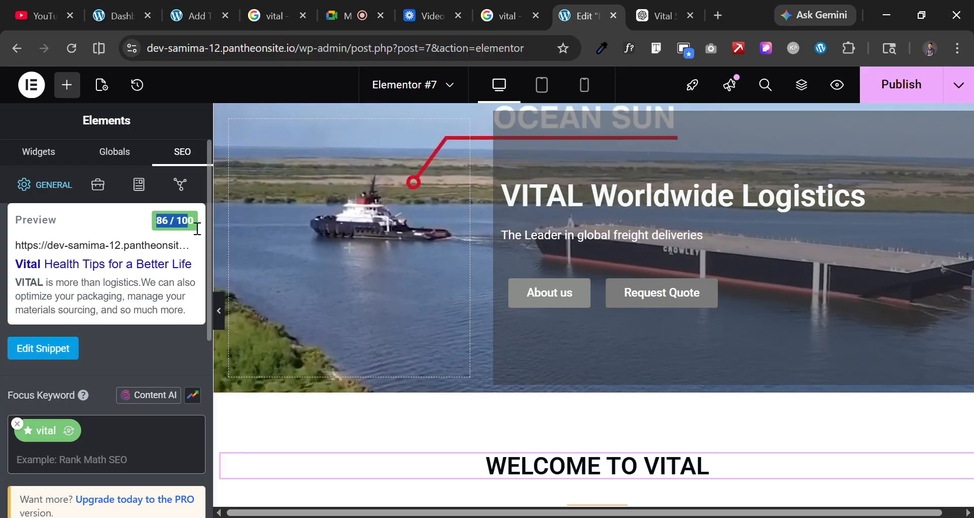
{"action": "left_click", "coordinate": [198, 221]}
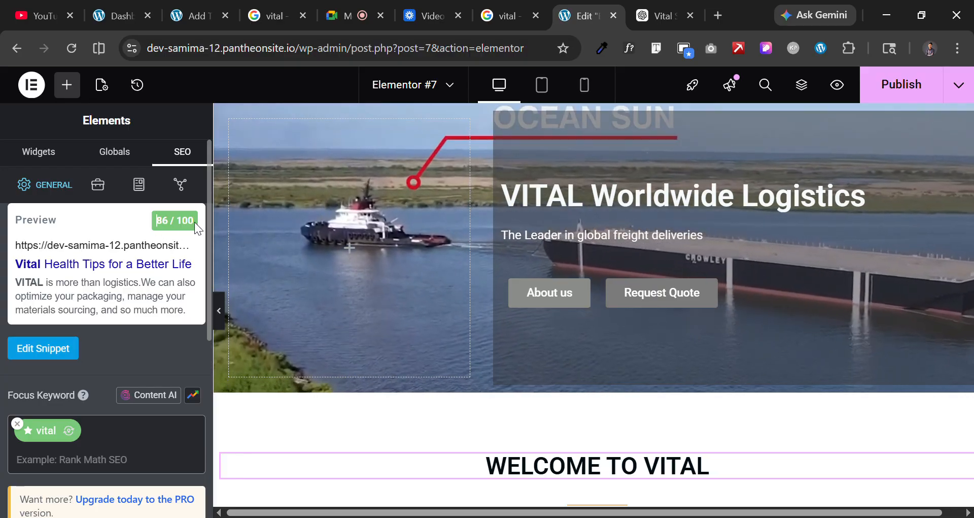
{"action": "left_click_drag", "start_coordinate": [194, 221], "coordinate": [133, 215]}
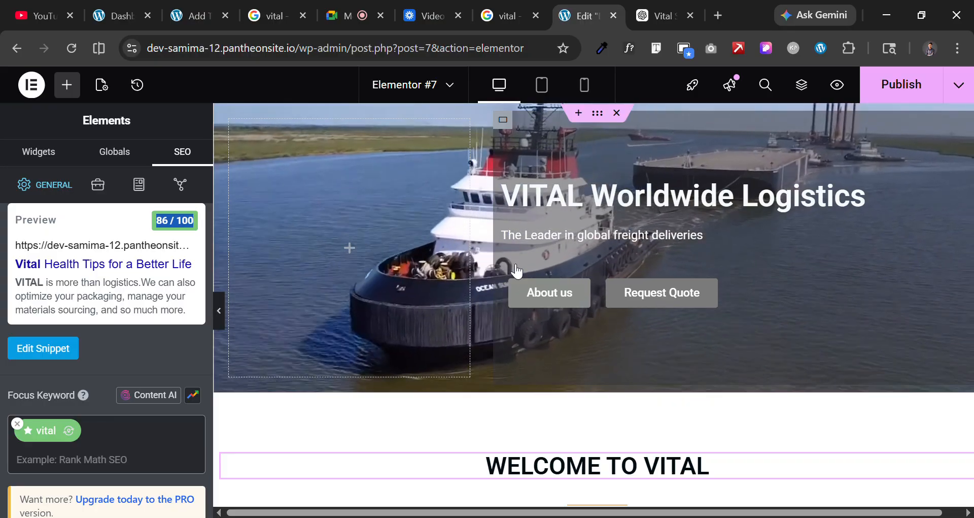
{"action": "scroll", "coordinate": [517, 271], "scroll_direction": "down", "scroll_amount": 5}
{"action": "scroll", "coordinate": [126, 356], "scroll_direction": "down", "scroll_amount": 6}
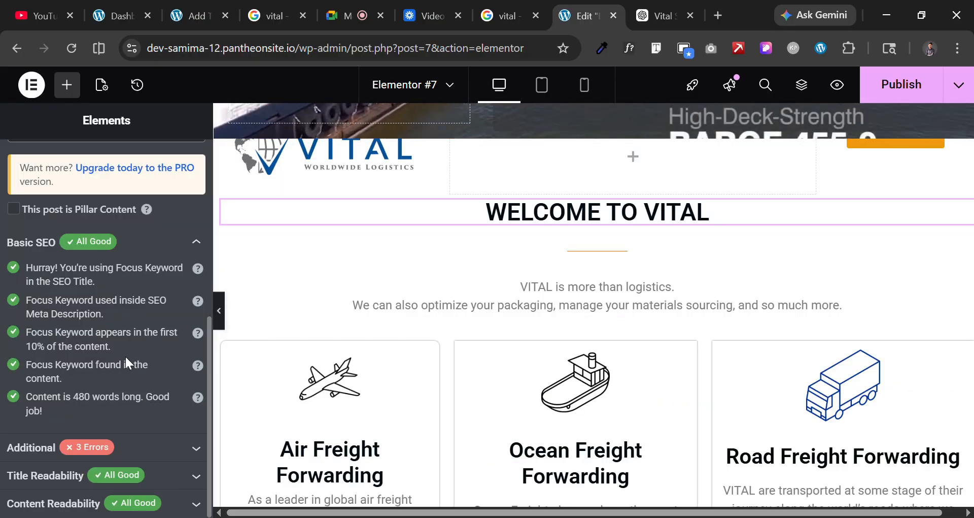
{"action": "left_click", "coordinate": [108, 447]}
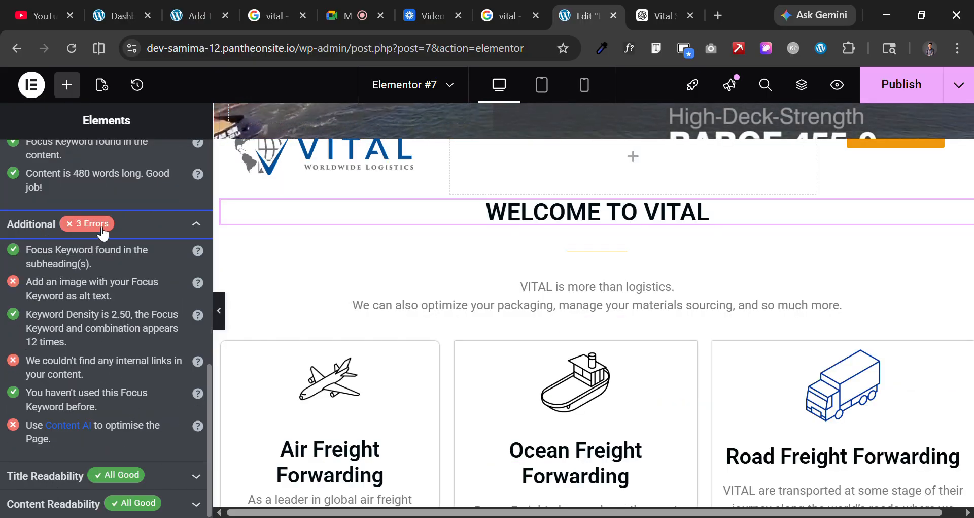
{"action": "left_click", "coordinate": [102, 233]}
{"action": "left_click", "coordinate": [122, 252]}
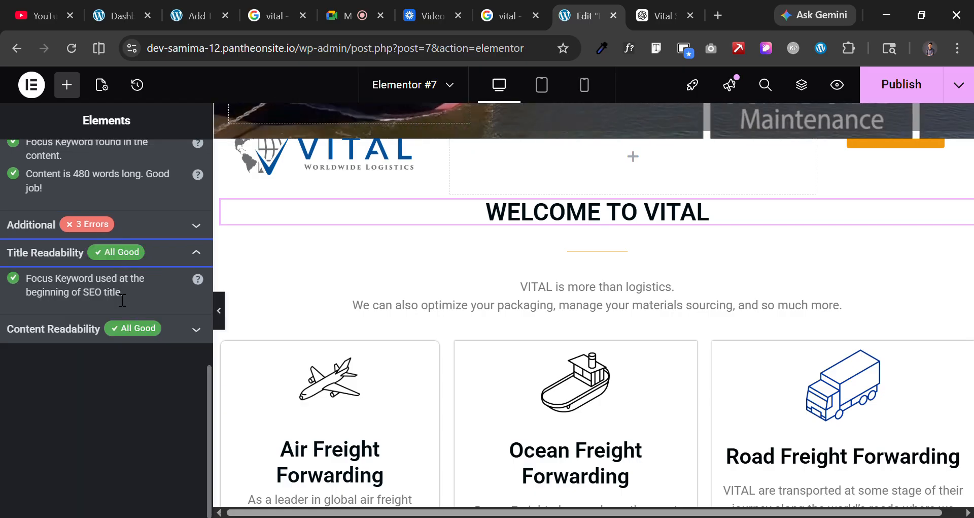
{"action": "left_click", "coordinate": [120, 258]}
{"action": "left_click", "coordinate": [112, 284]}
{"action": "left_click", "coordinate": [116, 291]}
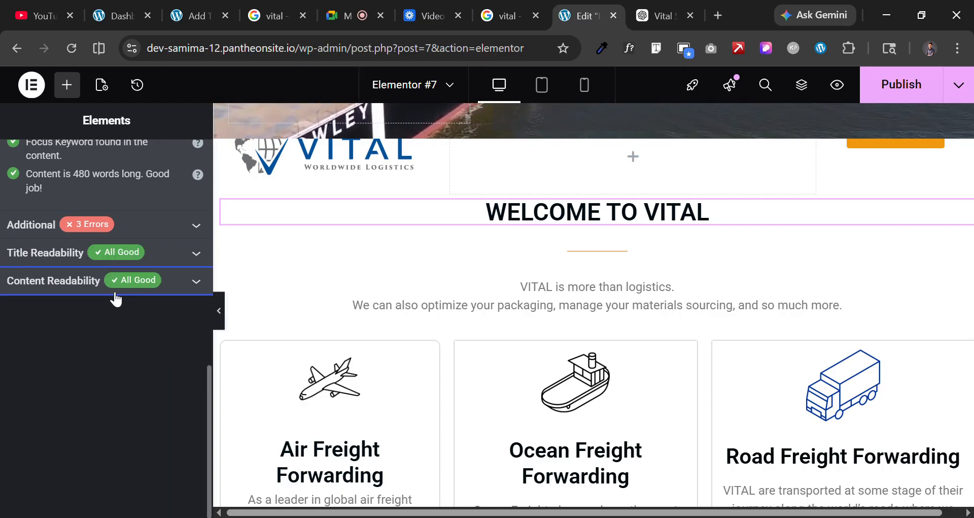
{"action": "scroll", "coordinate": [117, 310], "scroll_direction": "up", "scroll_amount": 5}
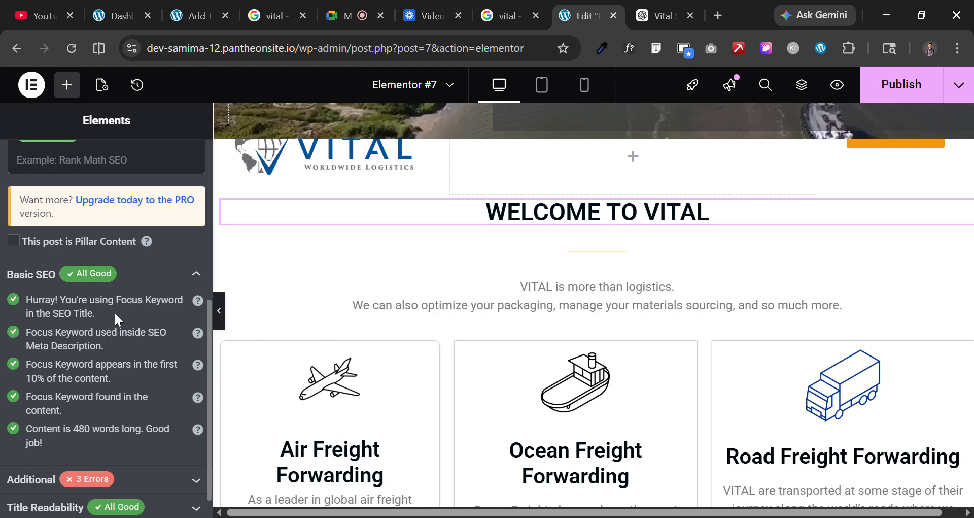
{"action": "left_click", "coordinate": [109, 274]}
{"action": "scroll", "coordinate": [112, 253], "scroll_direction": "up", "scroll_amount": 6}
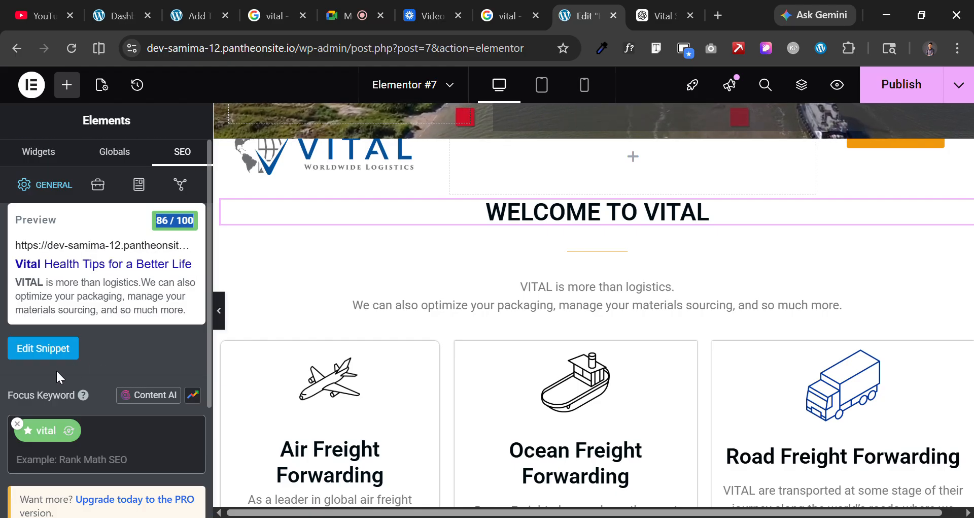
Expand the Basic SEO checks and compare the SEO title and meta description items with the snippet preview.
{"action": "scroll", "coordinate": [137, 391], "scroll_direction": "down", "scroll_amount": 3}
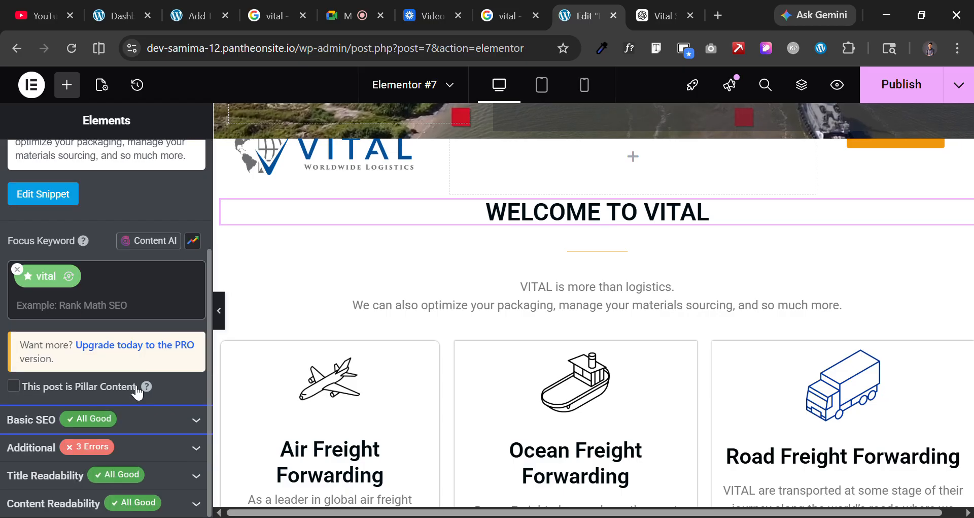
{"action": "left_click", "coordinate": [138, 425]}
{"action": "scroll", "coordinate": [135, 408], "scroll_direction": "down", "scroll_amount": 3}
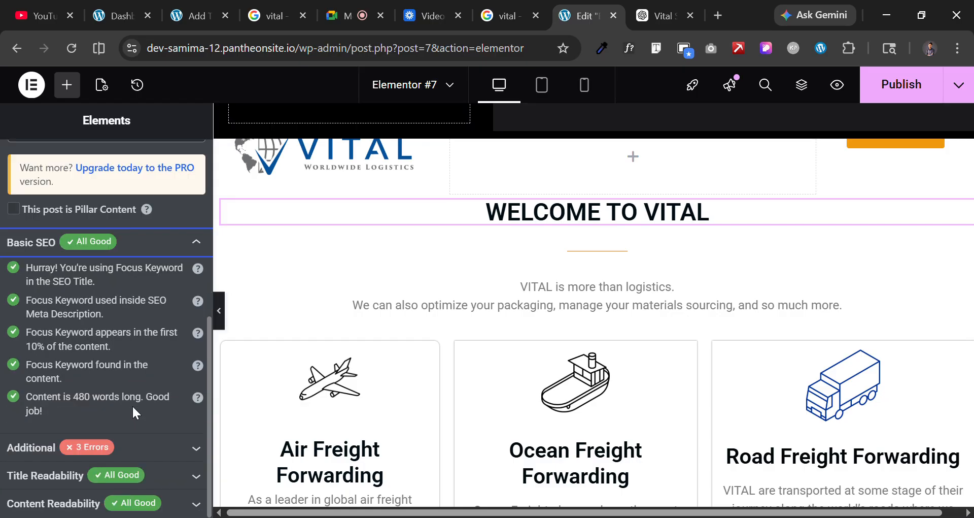
{"action": "left_click_drag", "start_coordinate": [105, 280], "coordinate": [60, 268]}
{"action": "left_click", "coordinate": [33, 307]}
{"action": "left_click_drag", "start_coordinate": [26, 299], "coordinate": [125, 307]}
{"action": "left_click", "coordinate": [106, 314]}
{"action": "scroll", "coordinate": [131, 318], "scroll_direction": "up", "scroll_amount": 6}
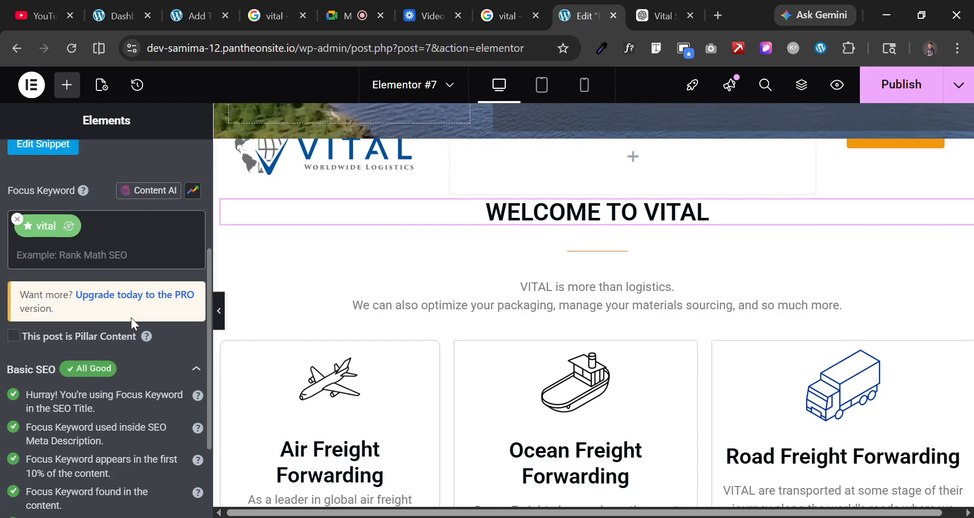
{"action": "left_click_drag", "start_coordinate": [16, 282], "coordinate": [191, 318]}
{"action": "scroll", "coordinate": [39, 405], "scroll_direction": "down", "scroll_amount": 6}
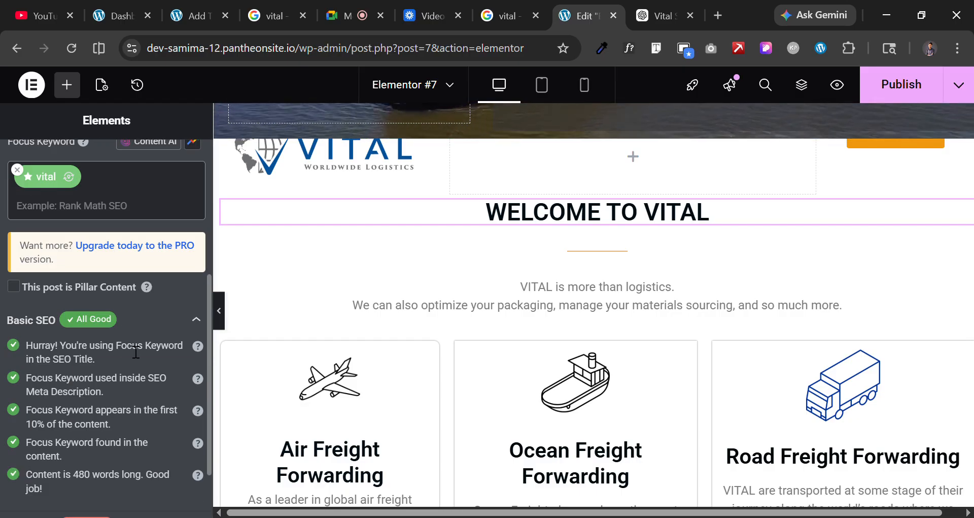
{"action": "scroll", "coordinate": [55, 375], "scroll_direction": "up", "scroll_amount": 6}
Reopen the snippet editor and place the cursor in the snippet's description.
{"action": "left_click", "coordinate": [39, 348]}
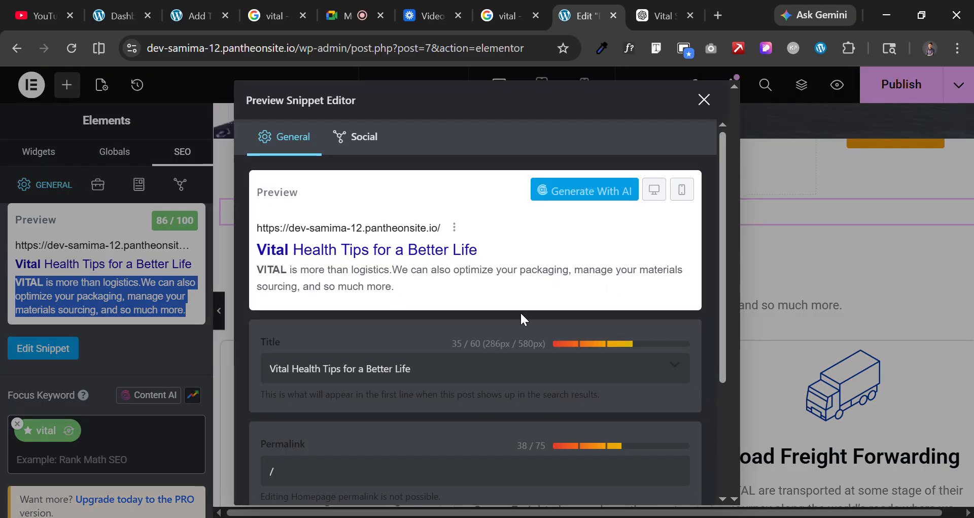
{"action": "scroll", "coordinate": [527, 312], "scroll_direction": "down", "scroll_amount": 3}
{"action": "left_click", "coordinate": [448, 435]}
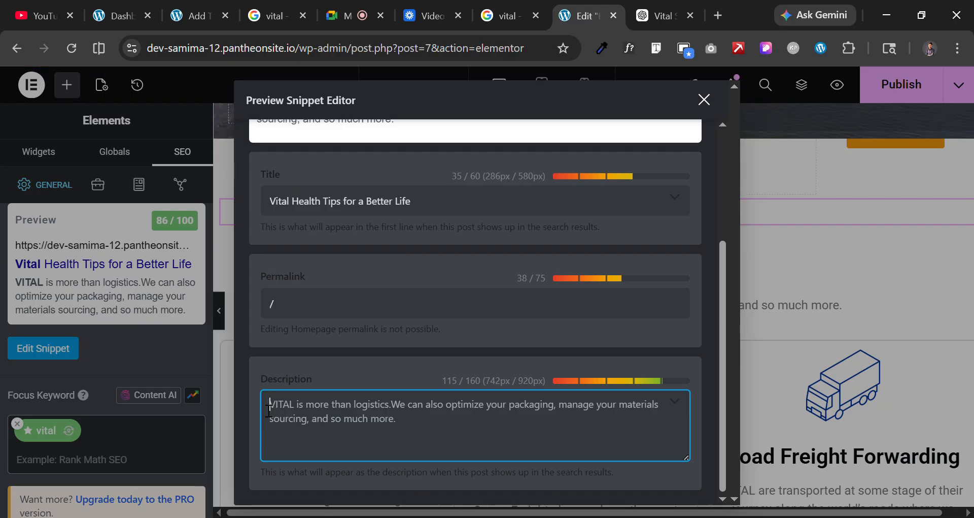
Switch to the ChatGPT conversation and send the prompt "give me meta description".
{"action": "left_click", "coordinate": [660, 15]}
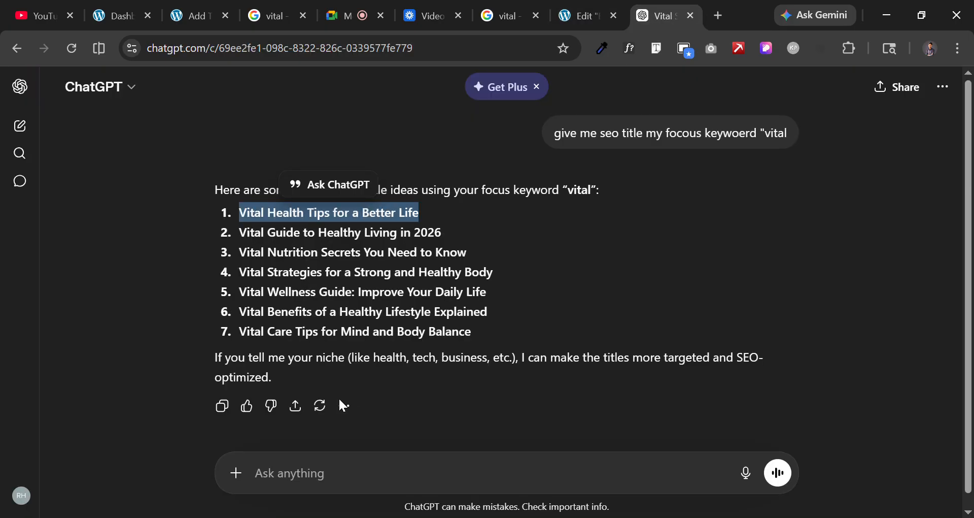
{"action": "left_click", "coordinate": [343, 480]}
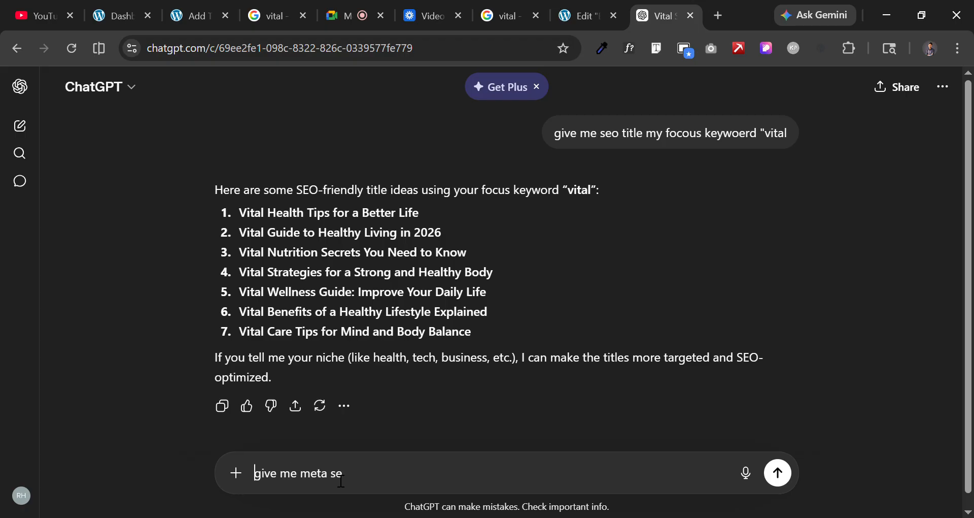
{"action": "left_click", "coordinate": [386, 478]}
{"action": "key", "text": "BackSpace"}
{"action": "type", "text": "escription"}
{"action": "key", "text": "Return"}
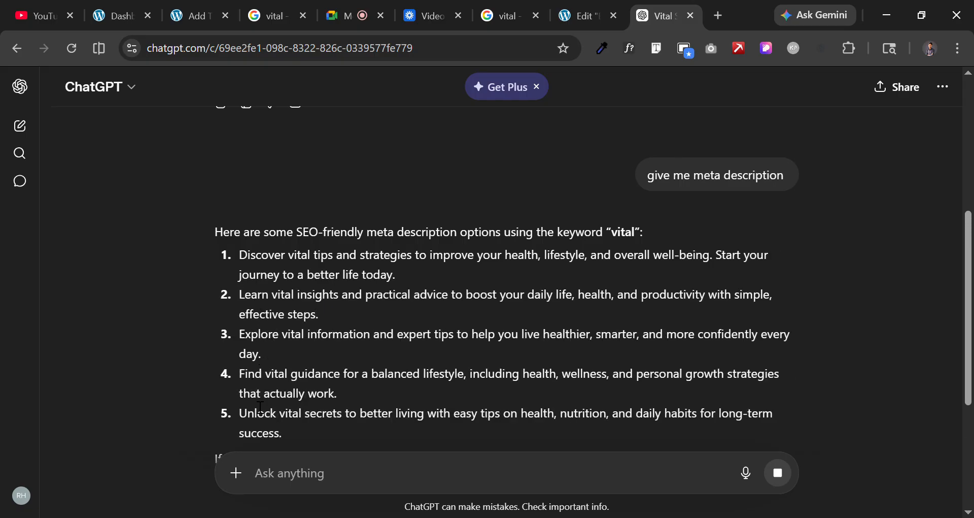
Replace the snippet's description with ChatGPT's fifth suggestion, starting "Unlock vital secrets to better living", and close the snippet editor.
{"action": "left_click_drag", "start_coordinate": [287, 332], "coordinate": [249, 295]}
{"action": "left_click", "coordinate": [607, 13]}
{"action": "key", "text": "ctrl+a"}
{"action": "type", "text": "Unlock vital secrets to better living with easy tips on health, nutrition, and daily habits for long-term success."}
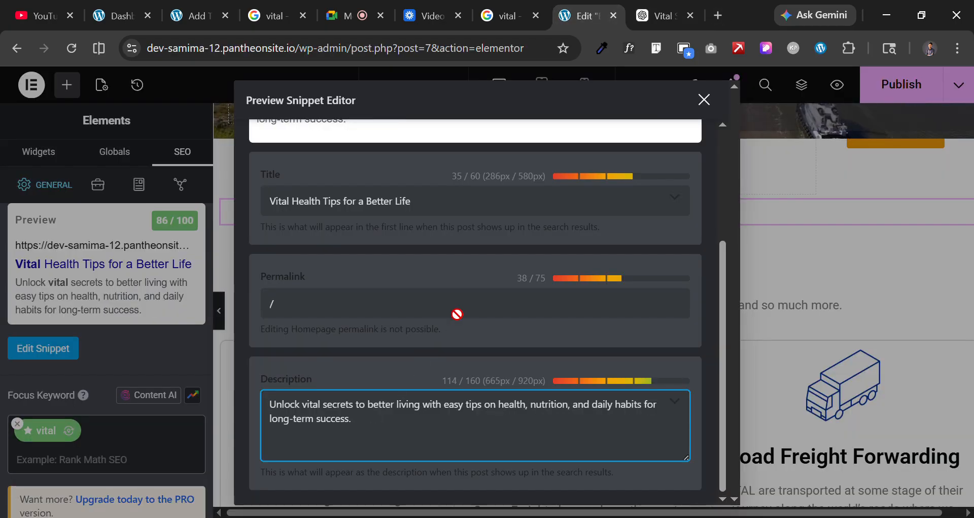
{"action": "left_click", "coordinate": [457, 292]}
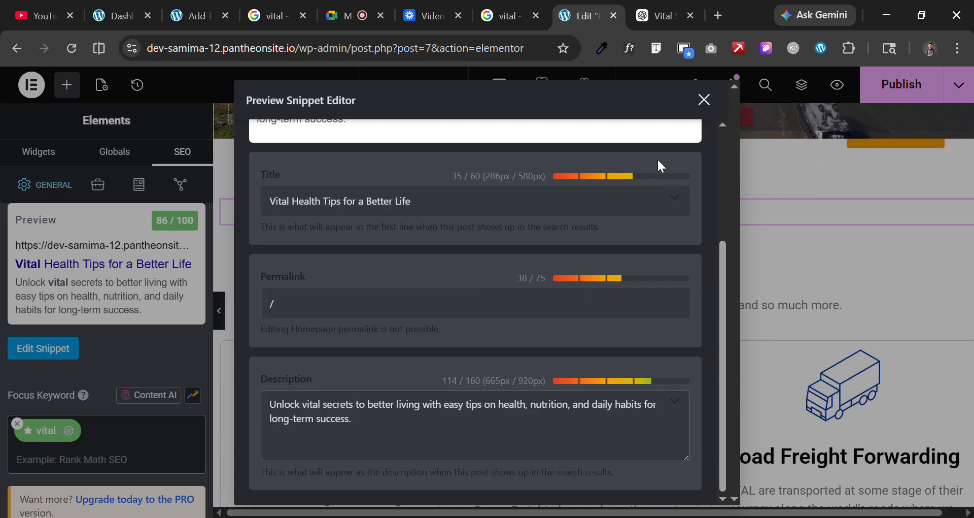
{"action": "left_click", "coordinate": [708, 103]}
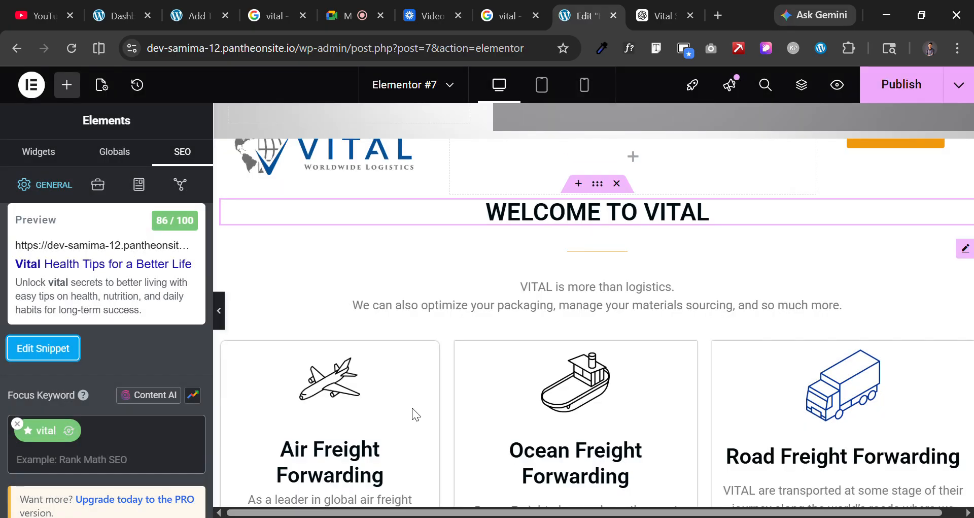
Look over the page content and check the Basic SEO item about the focus keyword in the meta description.
{"action": "scroll", "coordinate": [554, 293], "scroll_direction": "down", "scroll_amount": 5}
{"action": "scroll", "coordinate": [436, 308], "scroll_direction": "up", "scroll_amount": 3}
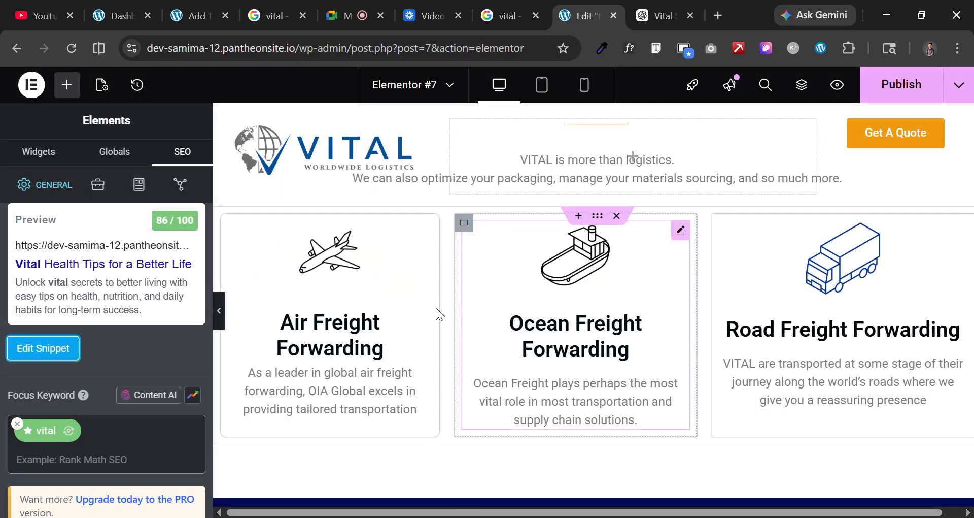
{"action": "scroll", "coordinate": [462, 294], "scroll_direction": "up", "scroll_amount": 5}
{"action": "scroll", "coordinate": [452, 295], "scroll_direction": "down", "scroll_amount": 2}
{"action": "scroll", "coordinate": [451, 296], "scroll_direction": "down", "scroll_amount": 2}
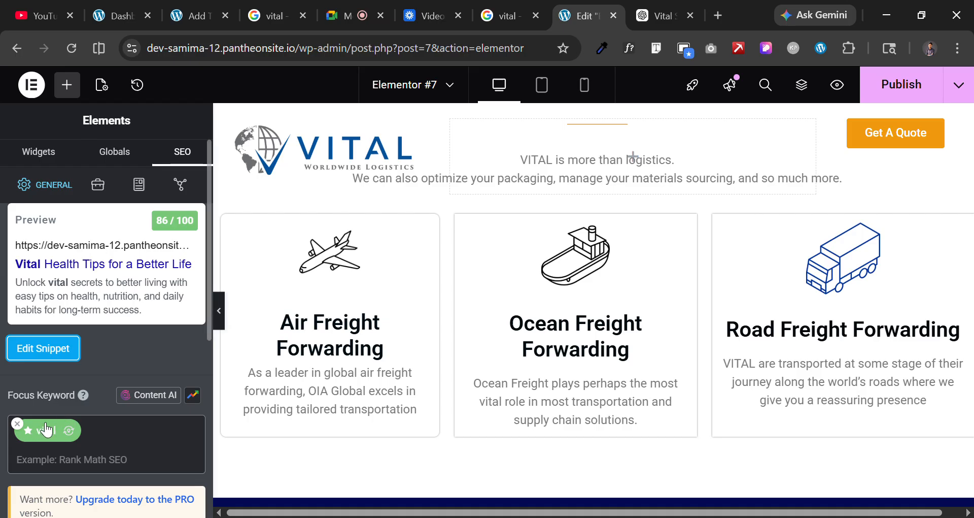
{"action": "scroll", "coordinate": [112, 386], "scroll_direction": "down", "scroll_amount": 6}
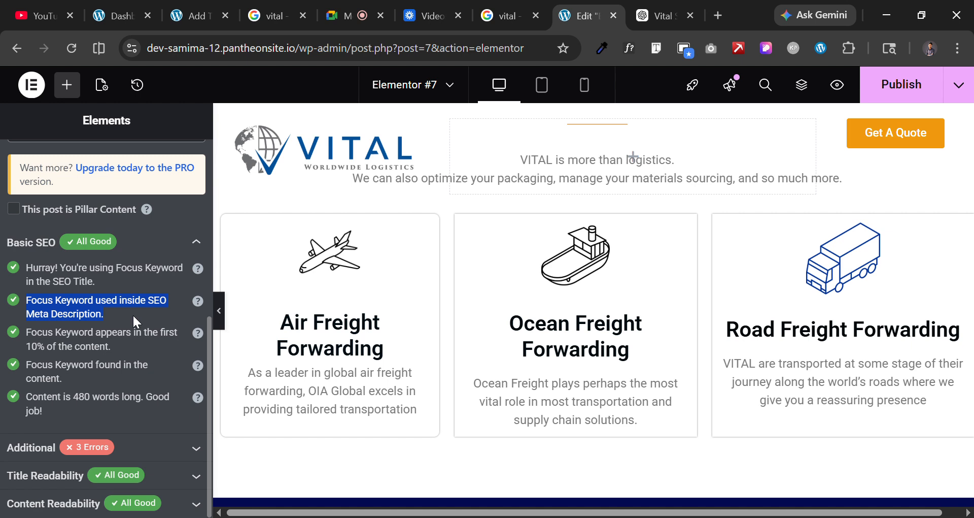
{"action": "left_click", "coordinate": [98, 320]}
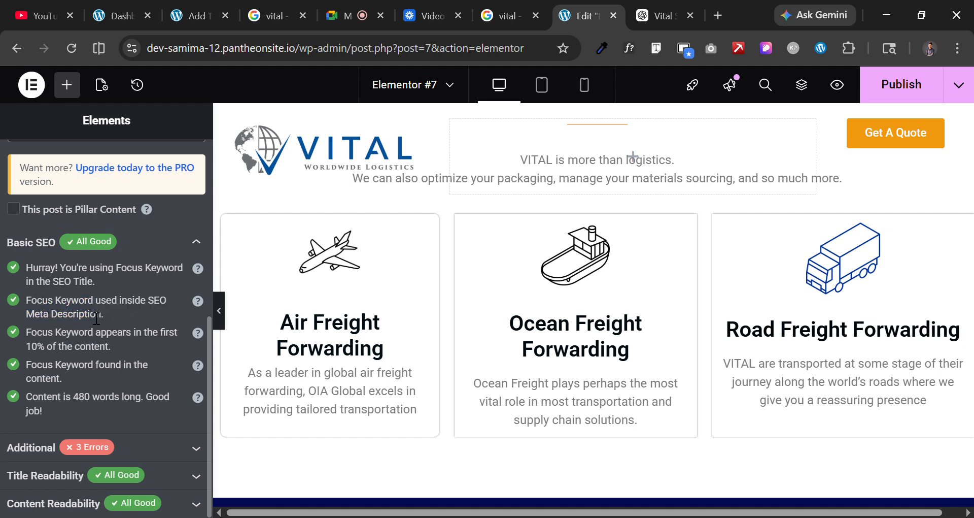
Reread the Basic SEO checks on focus keyword use in the SEO title and in the meta description.
{"action": "left_click_drag", "start_coordinate": [22, 299], "coordinate": [124, 311]}
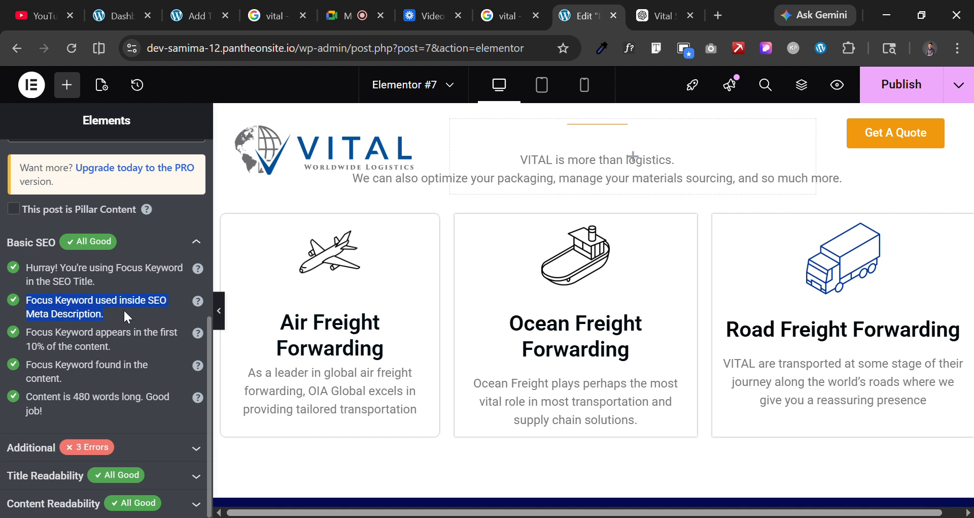
{"action": "left_click", "coordinate": [124, 311]}
{"action": "left_click_drag", "start_coordinate": [124, 310], "coordinate": [16, 299]}
{"action": "left_click", "coordinate": [39, 304]}
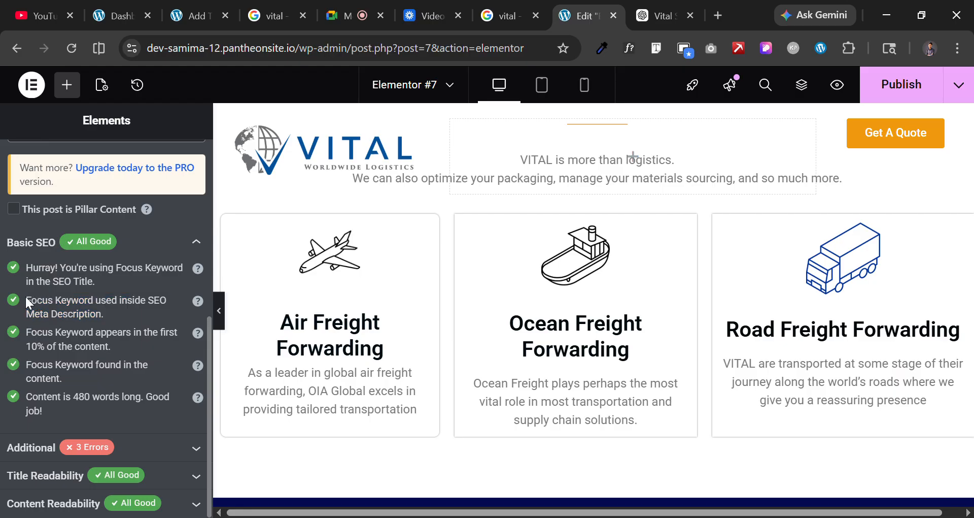
{"action": "left_click_drag", "start_coordinate": [26, 296], "coordinate": [116, 311]}
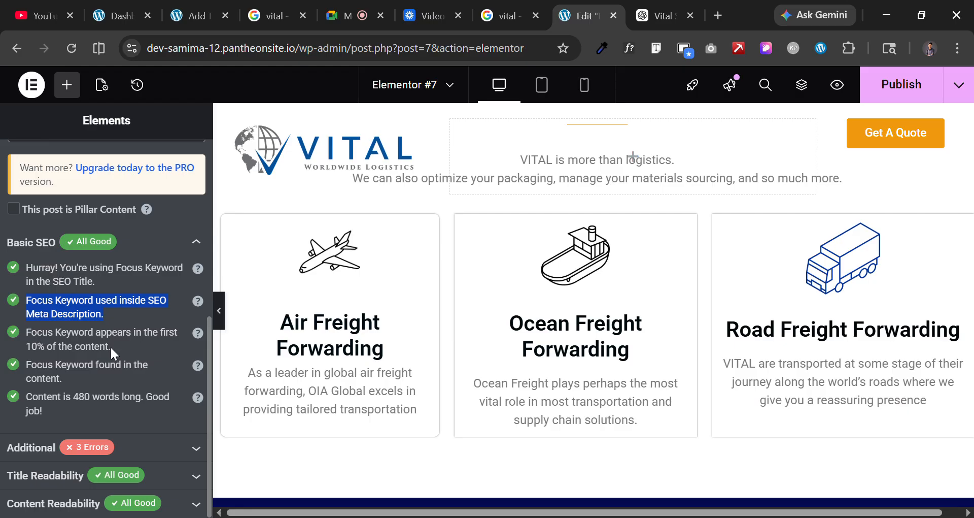
{"action": "left_click", "coordinate": [55, 313]}
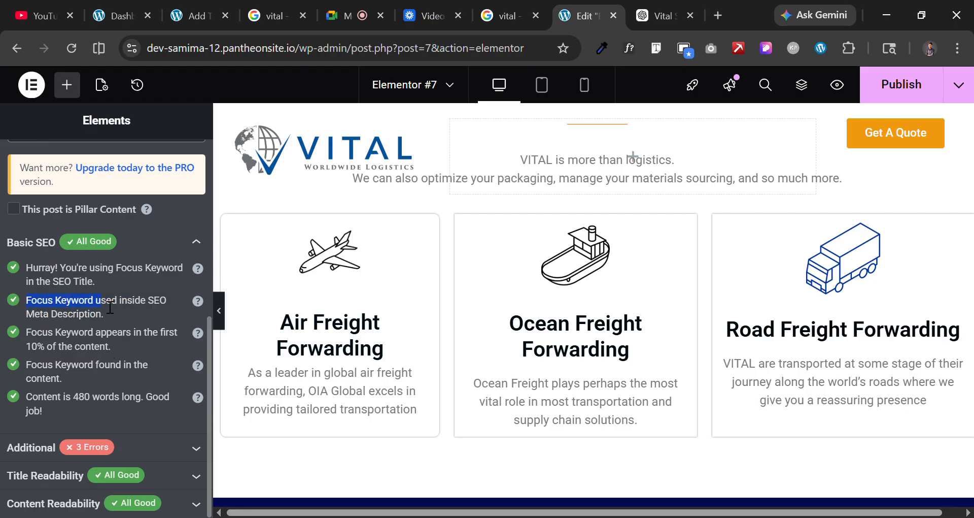
{"action": "left_click", "coordinate": [140, 313]}
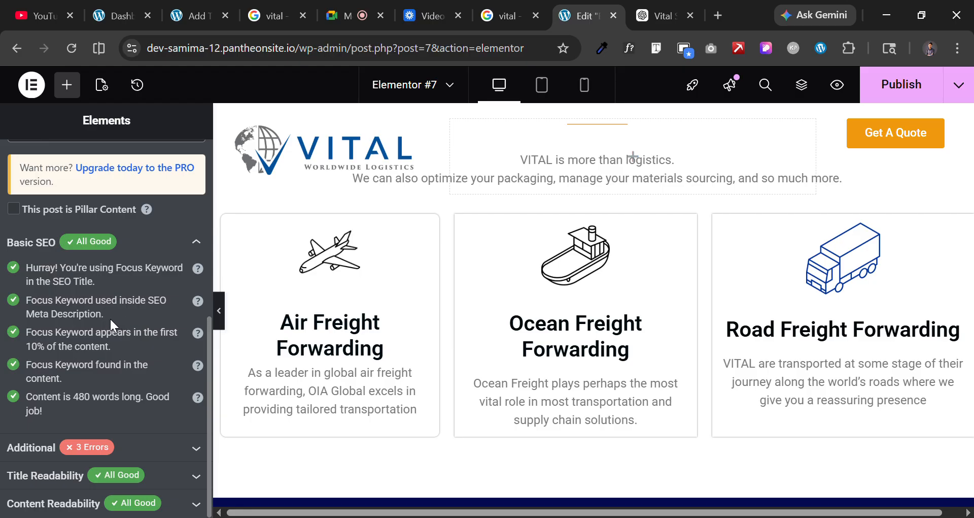
{"action": "left_click_drag", "start_coordinate": [95, 319], "coordinate": [40, 312]}
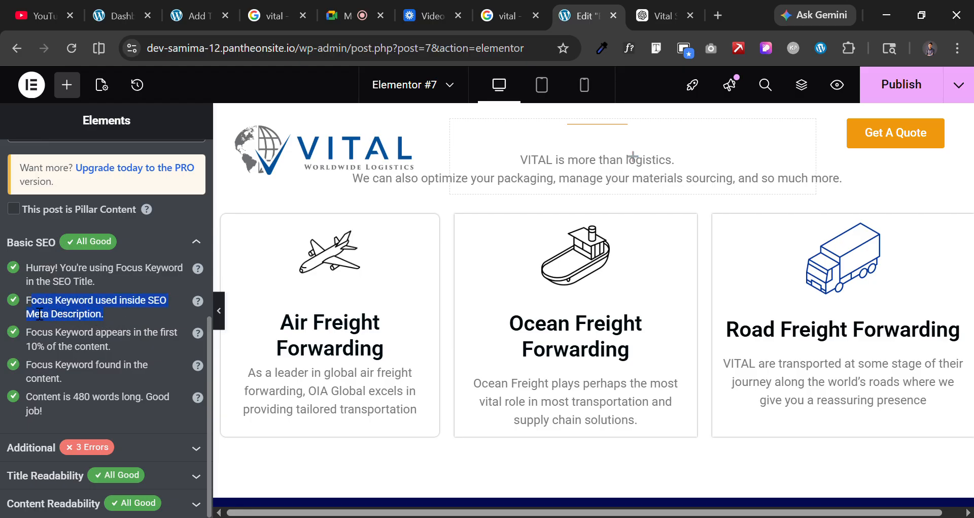
{"action": "left_click", "coordinate": [29, 331]}
{"action": "left_click_drag", "start_coordinate": [20, 266], "coordinate": [127, 312]}
{"action": "left_click", "coordinate": [127, 312]}
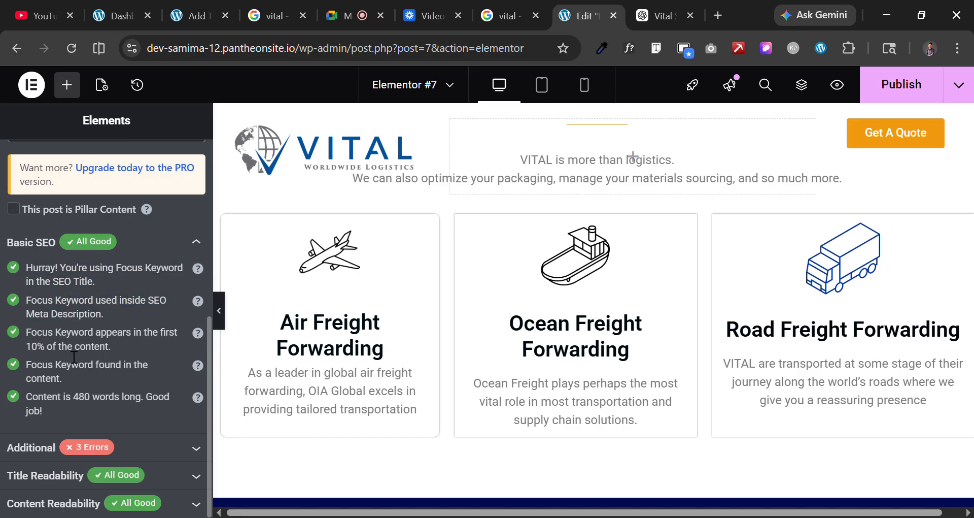
Open the snippet editor to review the SEO title, permalink and description, and close it without changes.
{"action": "scroll", "coordinate": [84, 257], "scroll_direction": "up", "scroll_amount": 6}
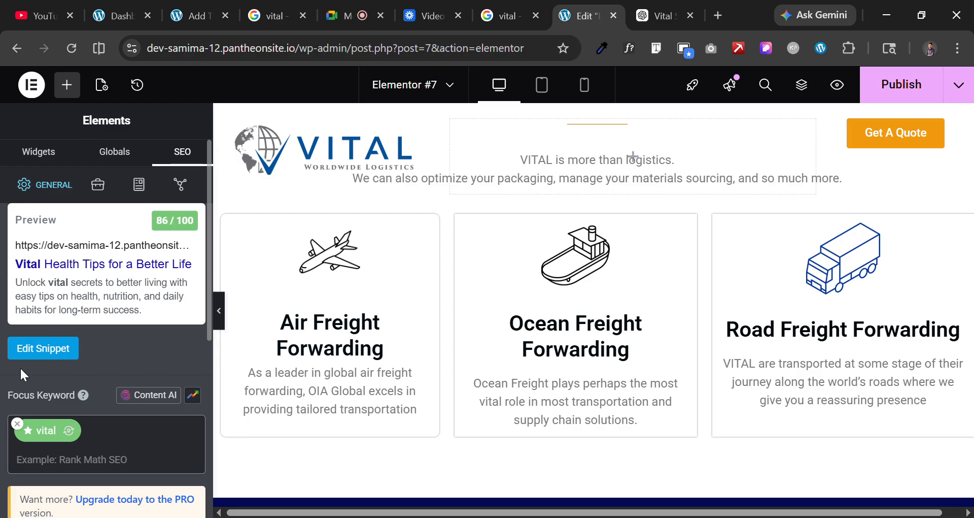
{"action": "left_click", "coordinate": [32, 350]}
{"action": "scroll", "coordinate": [429, 265], "scroll_direction": "down", "scroll_amount": 3}
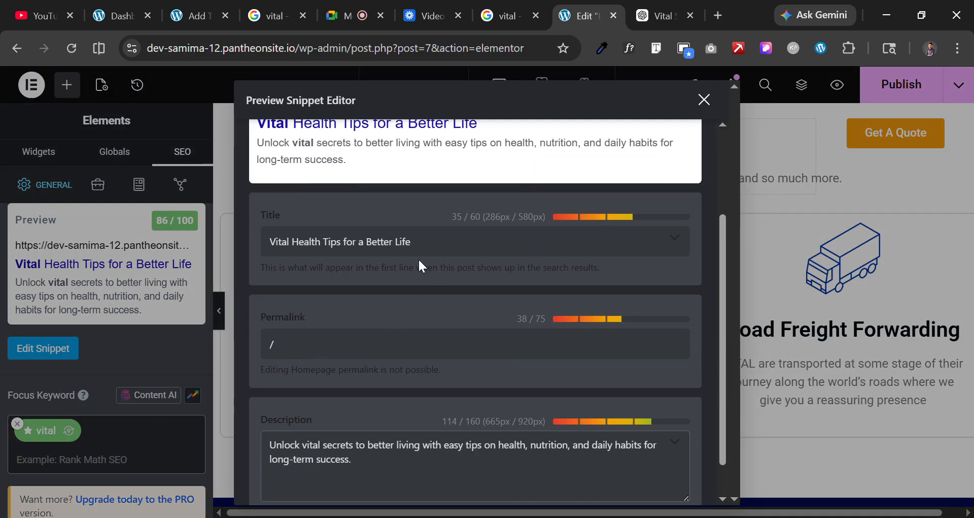
{"action": "left_click", "coordinate": [704, 100]}
Check the Basic SEO item about the keyword in the first 10% of the content against the "VITAL Worldwide Logistics" heading.
{"action": "scroll", "coordinate": [165, 368], "scroll_direction": "down", "scroll_amount": 5}
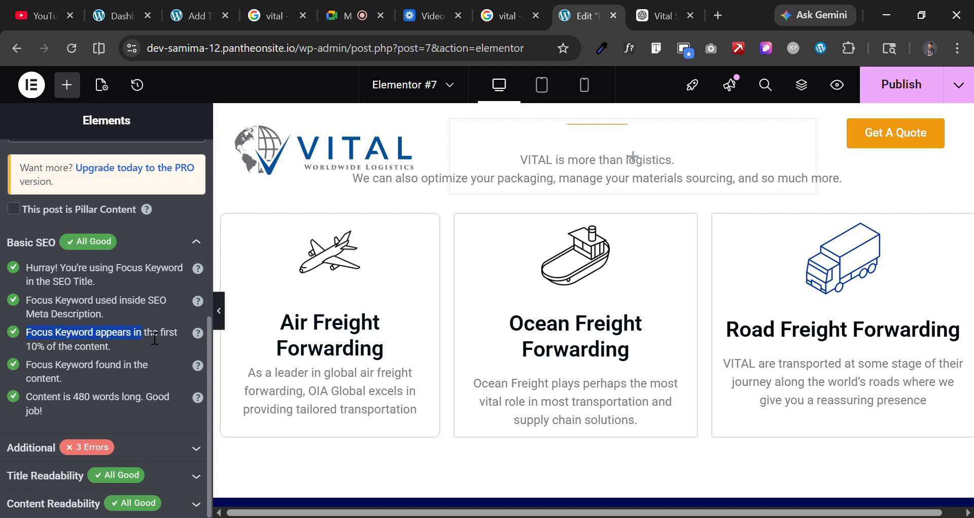
{"action": "left_click", "coordinate": [110, 350]}
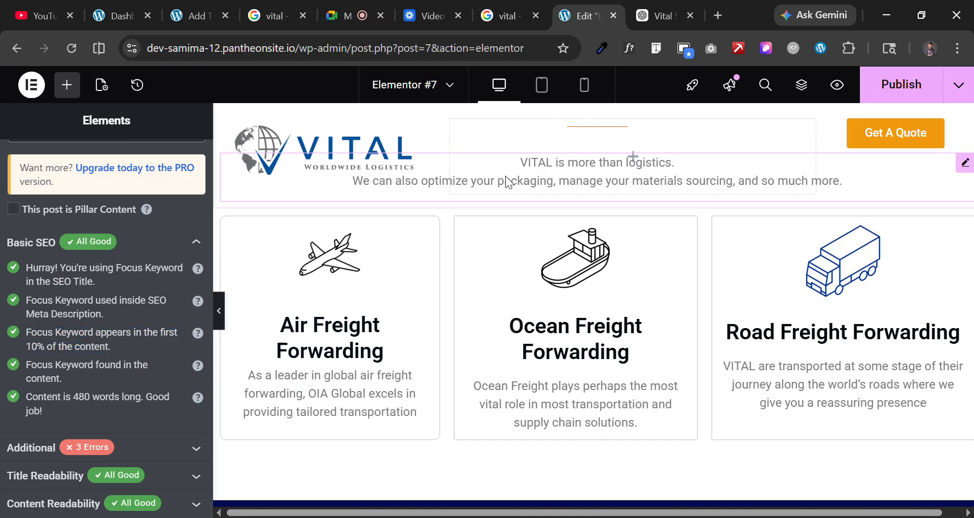
{"action": "scroll", "coordinate": [505, 174], "scroll_direction": "up", "scroll_amount": 5}
{"action": "scroll", "coordinate": [507, 178], "scroll_direction": "up", "scroll_amount": 3}
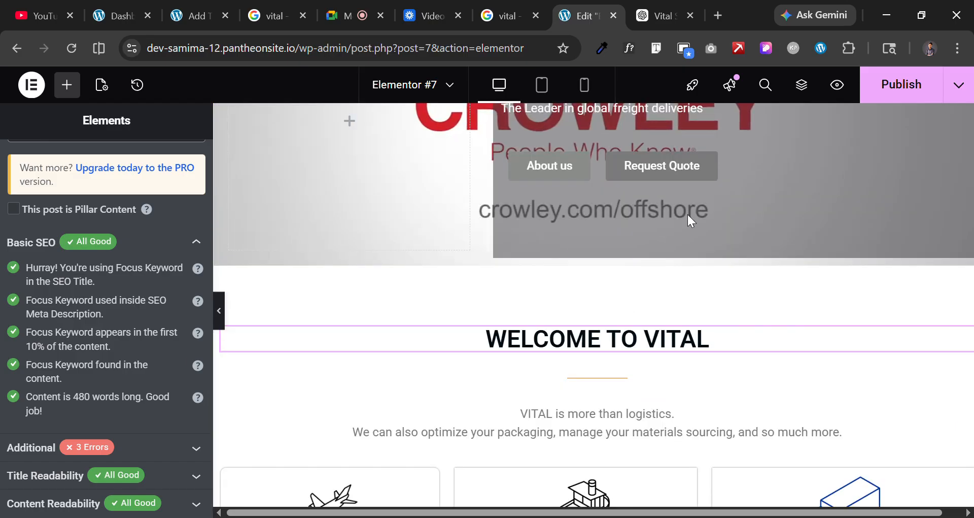
{"action": "left_click", "coordinate": [514, 188]}
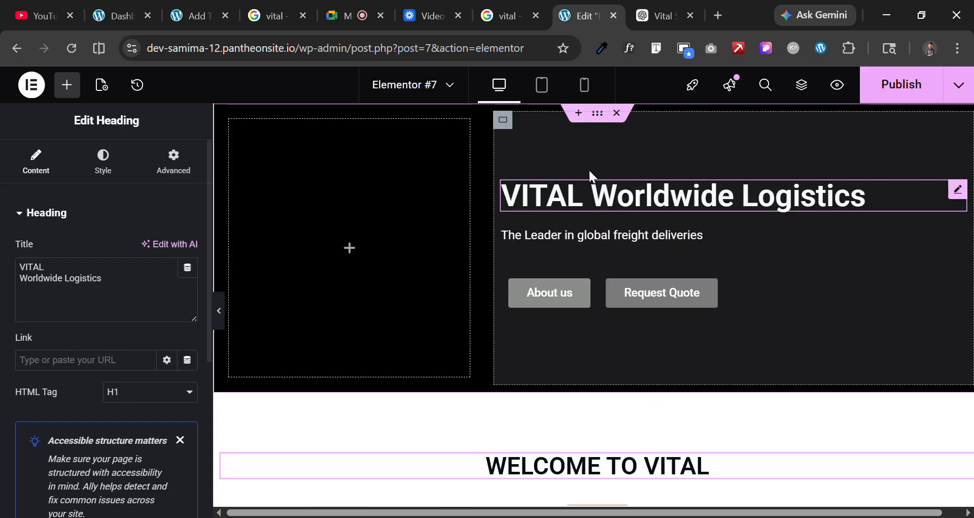
{"action": "left_click_drag", "start_coordinate": [584, 186], "coordinate": [500, 182]}
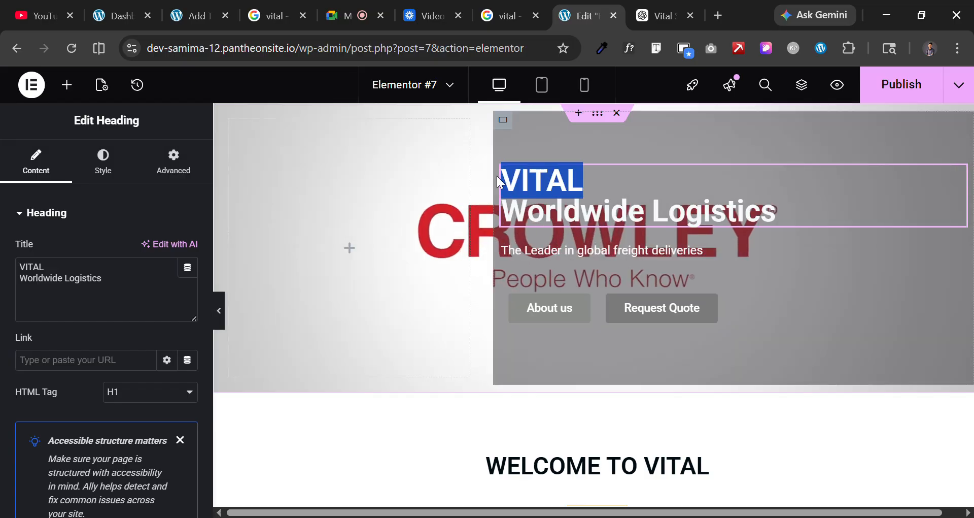
{"action": "left_click", "coordinate": [403, 300]}
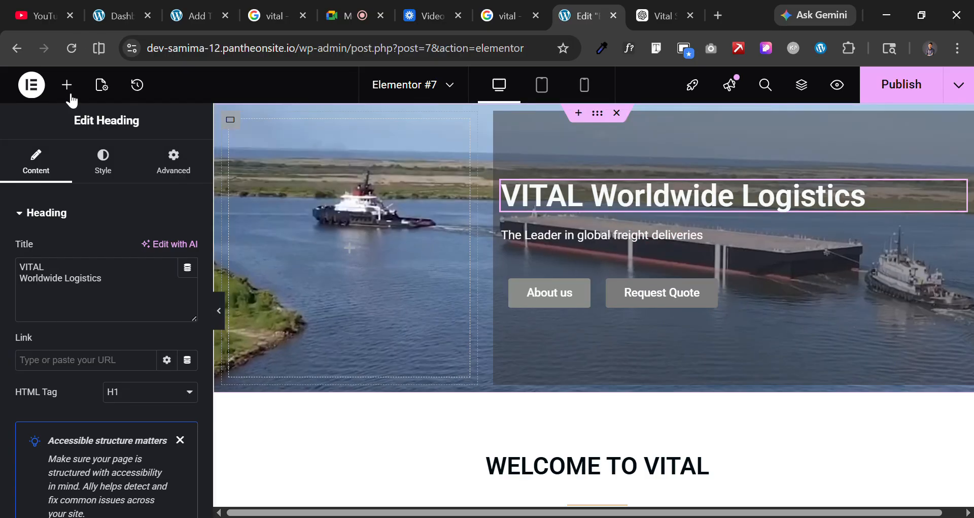
Return to the SEO checklist and compare the "Focus Keyword found in the content" item with the page's sections.
{"action": "left_click", "coordinate": [68, 91]}
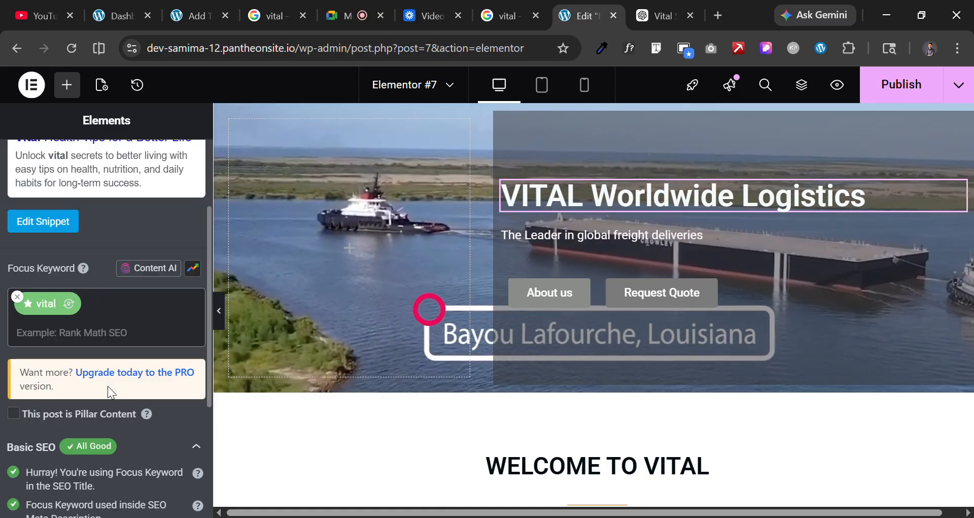
{"action": "scroll", "coordinate": [108, 386], "scroll_direction": "down", "scroll_amount": 4}
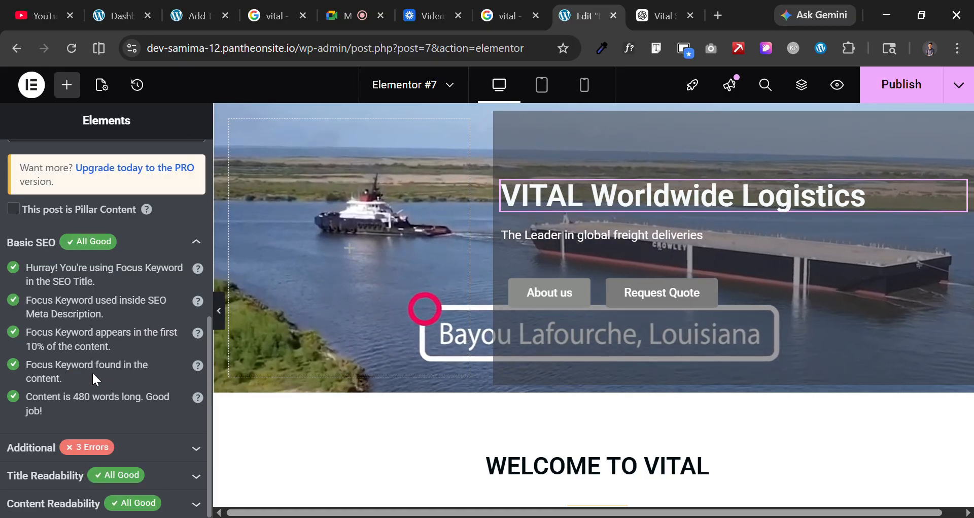
{"action": "left_click_drag", "start_coordinate": [65, 378], "coordinate": [17, 373]}
{"action": "scroll", "coordinate": [638, 289], "scroll_direction": "down", "scroll_amount": 10}
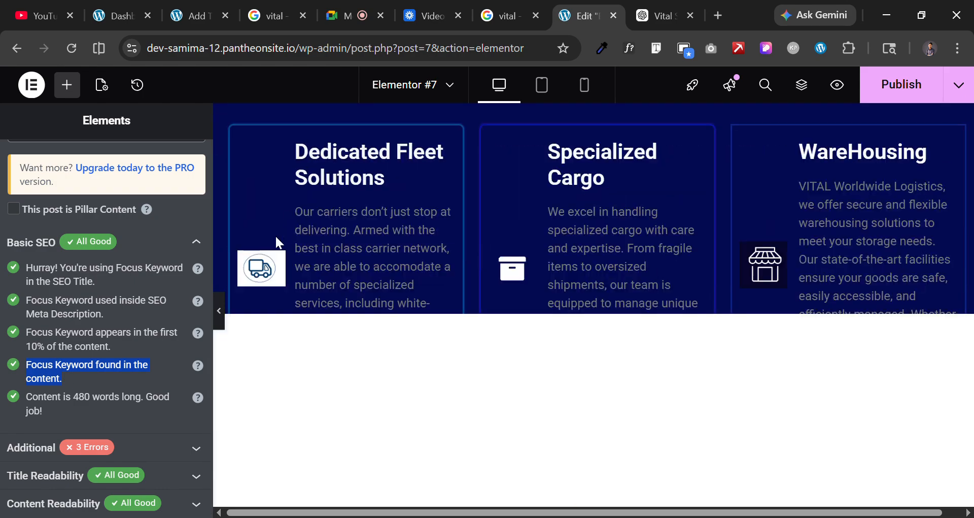
{"action": "scroll", "coordinate": [502, 325], "scroll_direction": "down", "scroll_amount": 20}
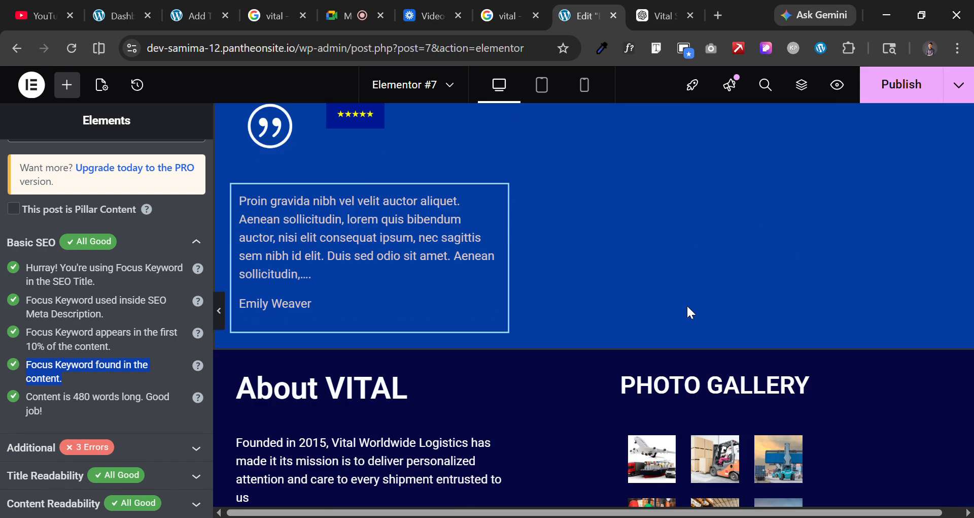
{"action": "scroll", "coordinate": [698, 280], "scroll_direction": "up", "scroll_amount": 20}
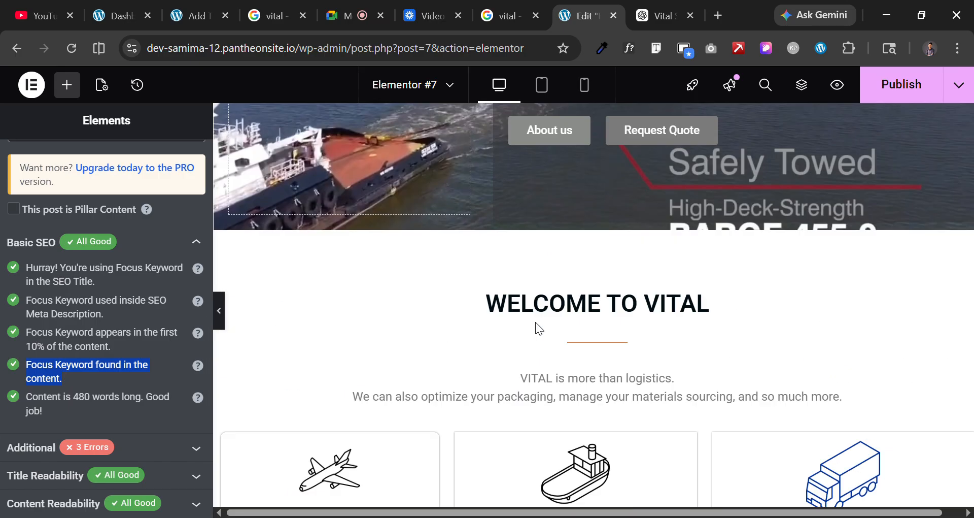
{"action": "left_click", "coordinate": [64, 379]}
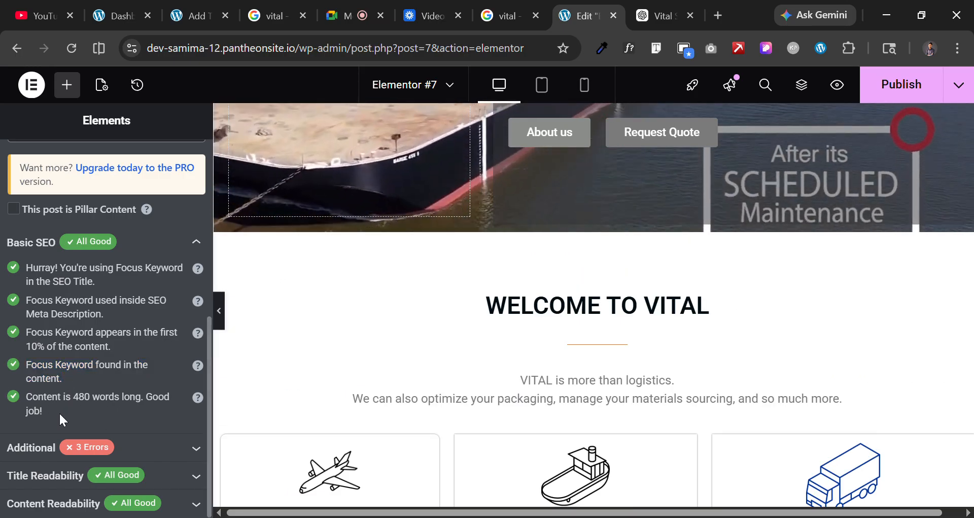
Examine the Basic SEO item on content length and look over the text in the page's sections.
{"action": "left_click_drag", "start_coordinate": [27, 399], "coordinate": [90, 403]}
{"action": "left_click", "coordinate": [90, 401]}
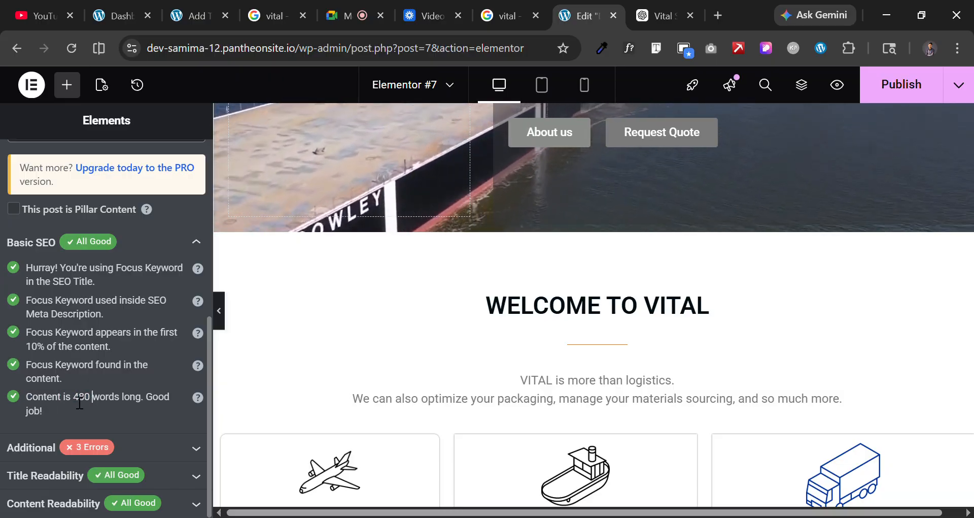
{"action": "left_click", "coordinate": [71, 401]}
{"action": "double_click", "coordinate": [88, 401]}
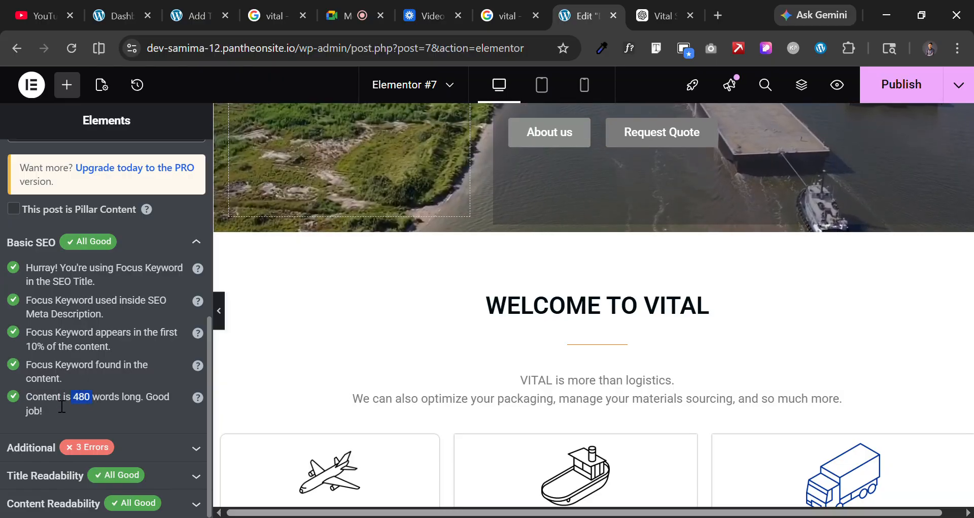
{"action": "double_click", "coordinate": [144, 399]}
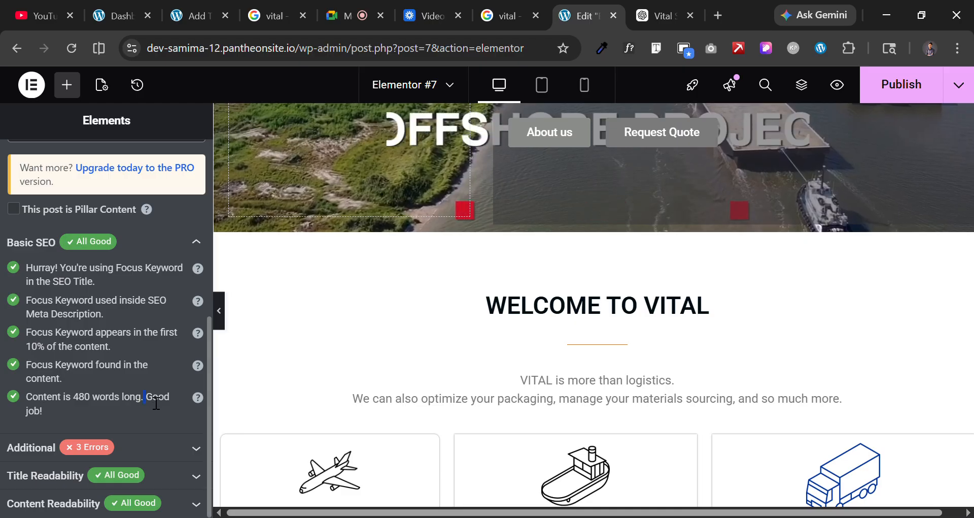
{"action": "left_click", "coordinate": [94, 403]}
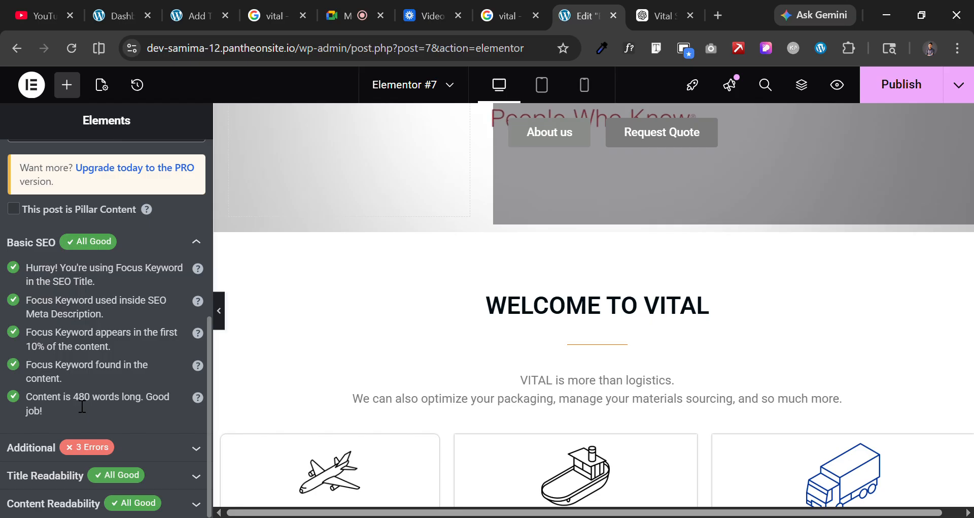
{"action": "left_click_drag", "start_coordinate": [74, 404], "coordinate": [48, 404]}
{"action": "left_click", "coordinate": [148, 404]}
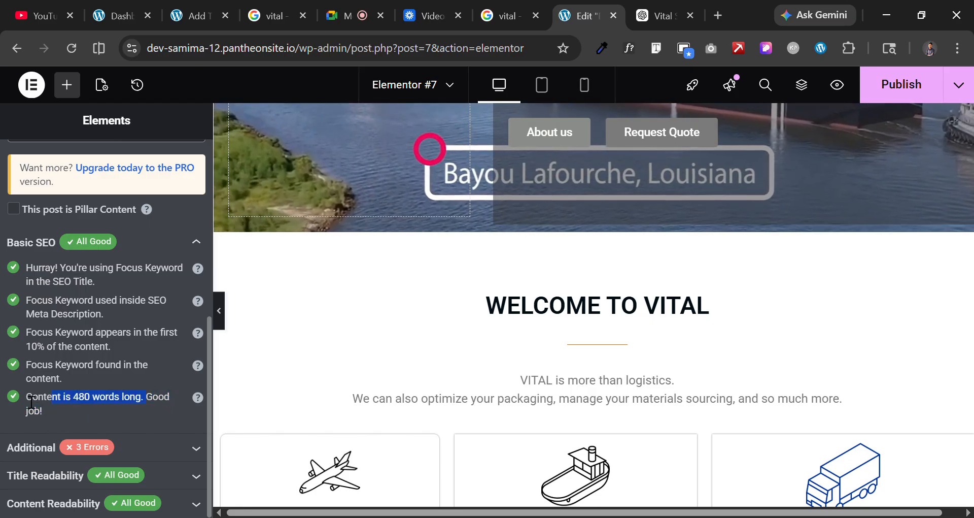
{"action": "left_click", "coordinate": [10, 397]}
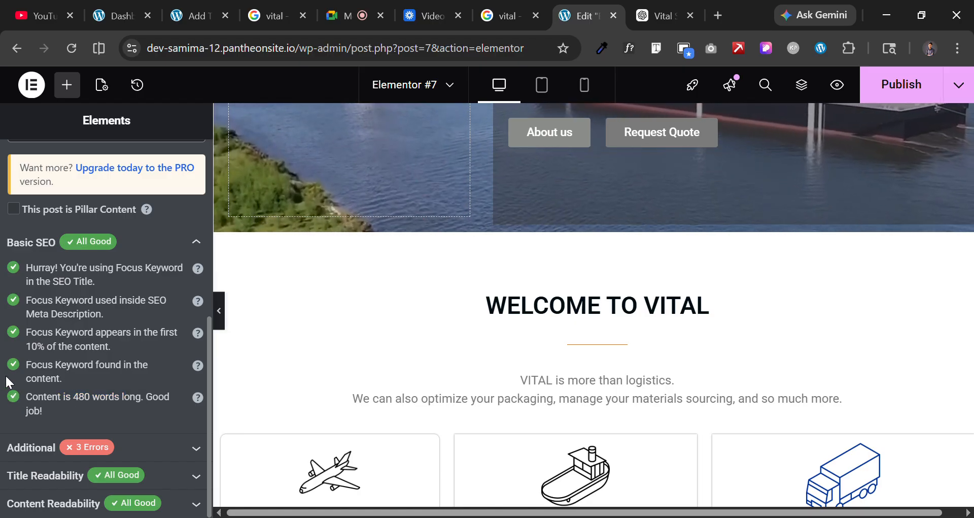
{"action": "scroll", "coordinate": [717, 350], "scroll_direction": "down", "scroll_amount": 15}
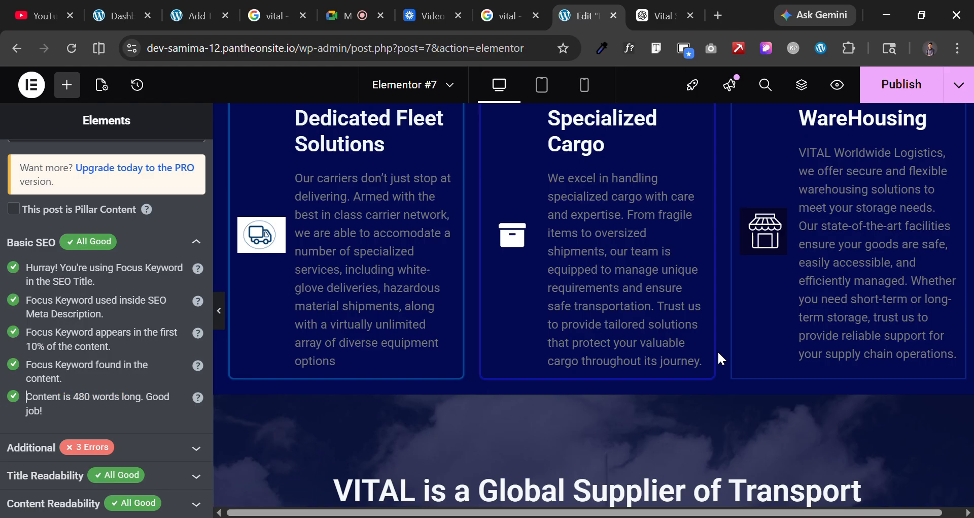
{"action": "scroll", "coordinate": [718, 351], "scroll_direction": "up", "scroll_amount": 20}
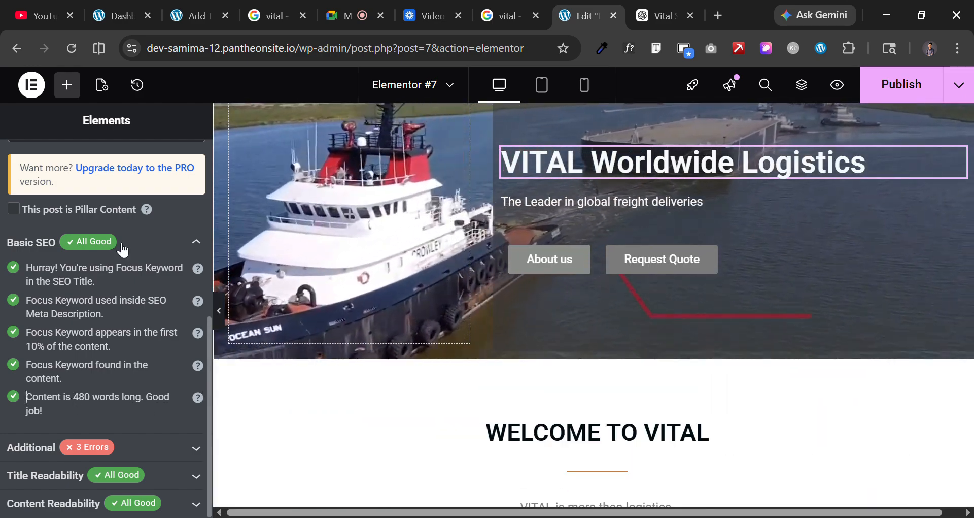
Collapse the Basic SEO checks, expand the Additional checks and read the item about the focus keyword in subheadings.
{"action": "left_click", "coordinate": [93, 241]}
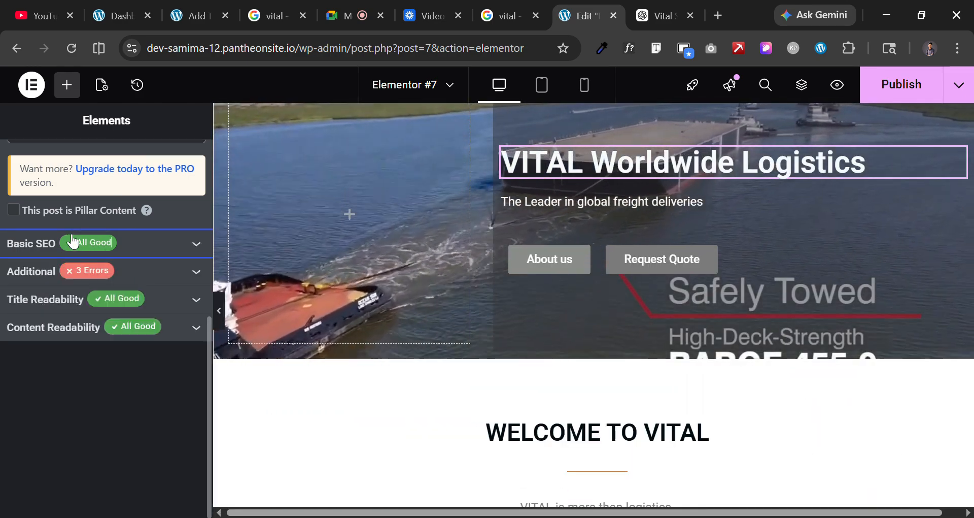
{"action": "left_click", "coordinate": [41, 274]}
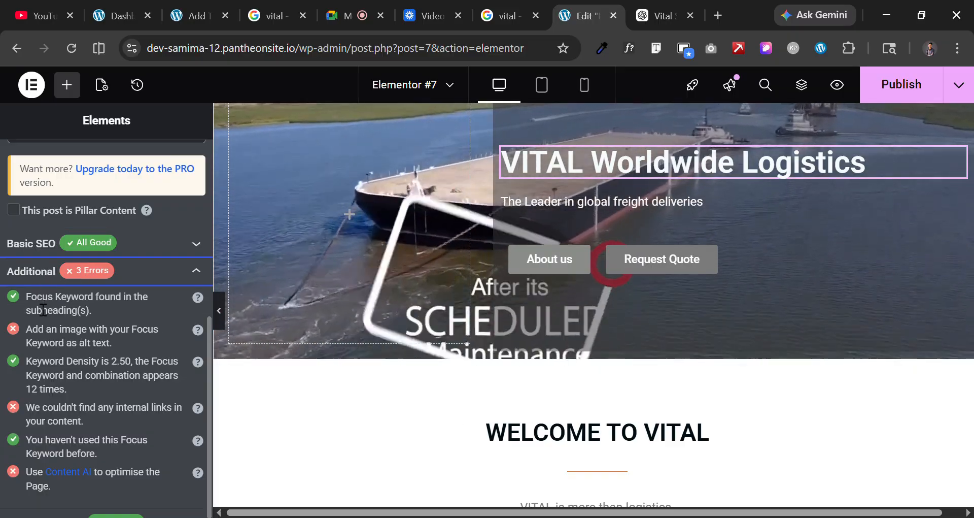
{"action": "left_click_drag", "start_coordinate": [25, 297], "coordinate": [97, 312]}
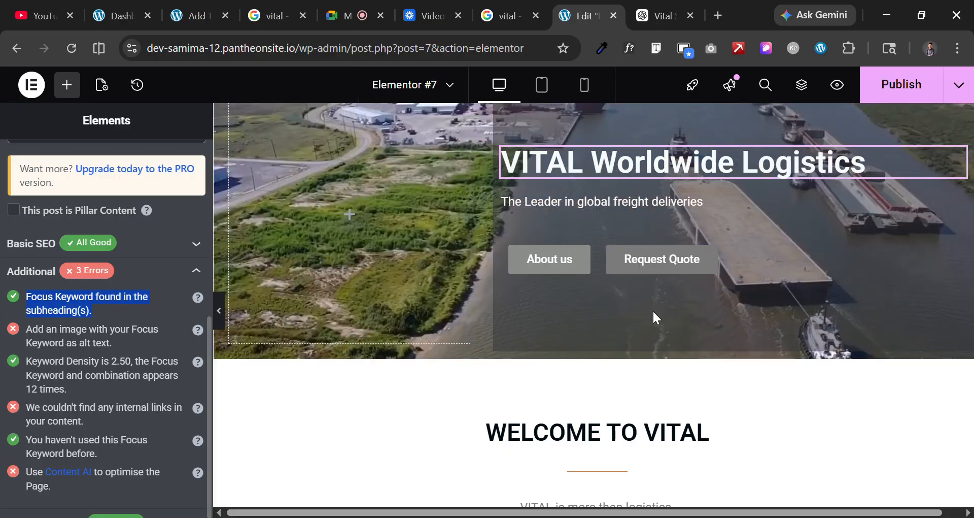
{"action": "scroll", "coordinate": [635, 309], "scroll_direction": "up", "scroll_amount": 1}
{"action": "left_click", "coordinate": [116, 306]}
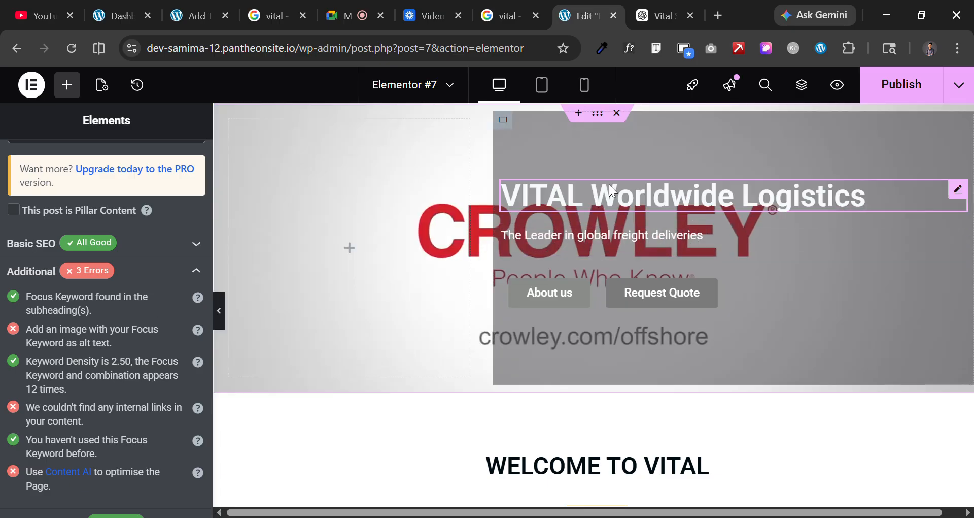
Inspect the HTML tags of the "VITAL Worldwide Logistics" heading and the "WELCOME TO VITAL" heading.
{"action": "left_click", "coordinate": [613, 192]}
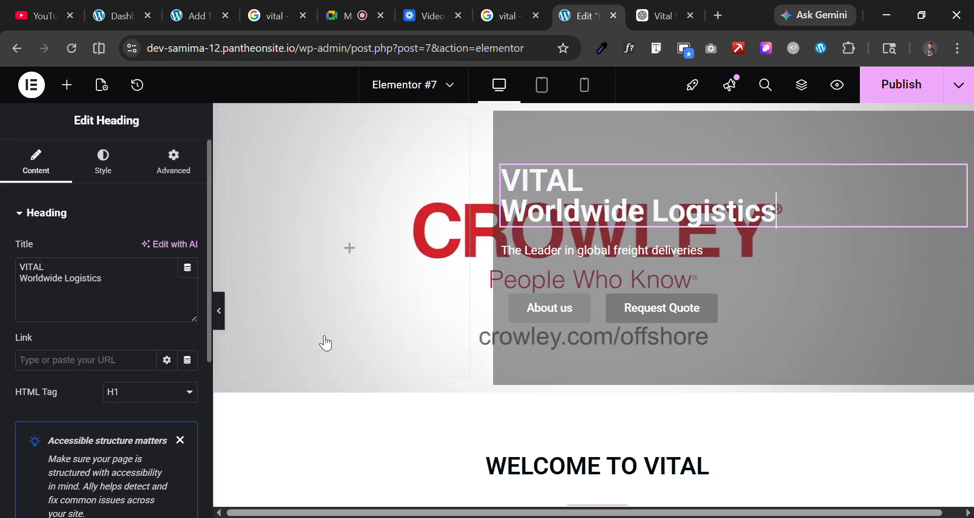
{"action": "scroll", "coordinate": [565, 350], "scroll_direction": "down", "scroll_amount": 3}
{"action": "left_click", "coordinate": [567, 345]}
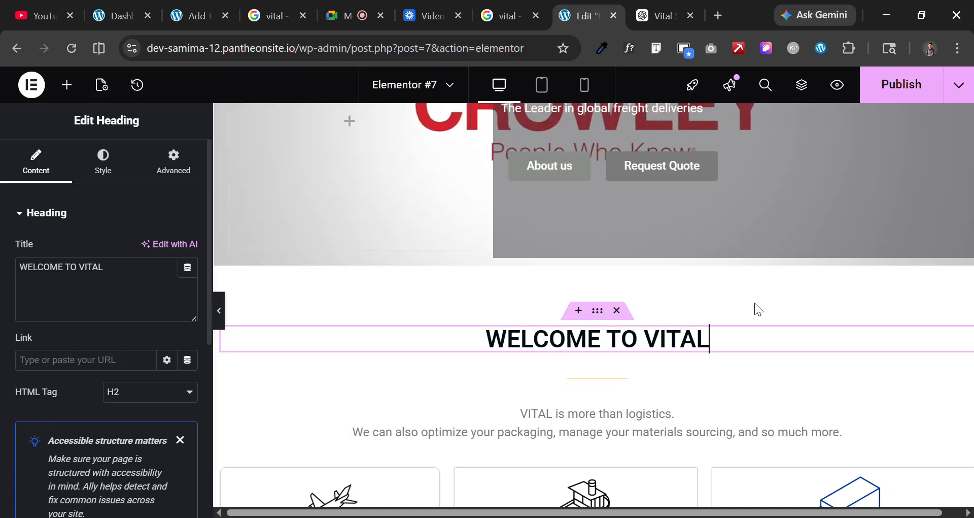
Remove the word VITAL from the "WELCOME TO VITAL" heading and recheck the Additional SEO checks.
{"action": "left_click_drag", "start_coordinate": [643, 339], "coordinate": [733, 350]}
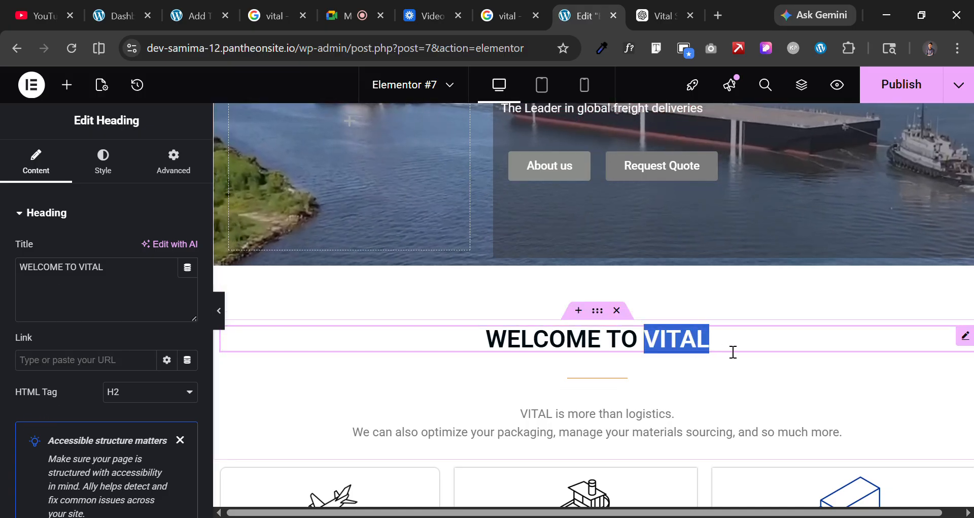
{"action": "key", "text": "BackSpace"}
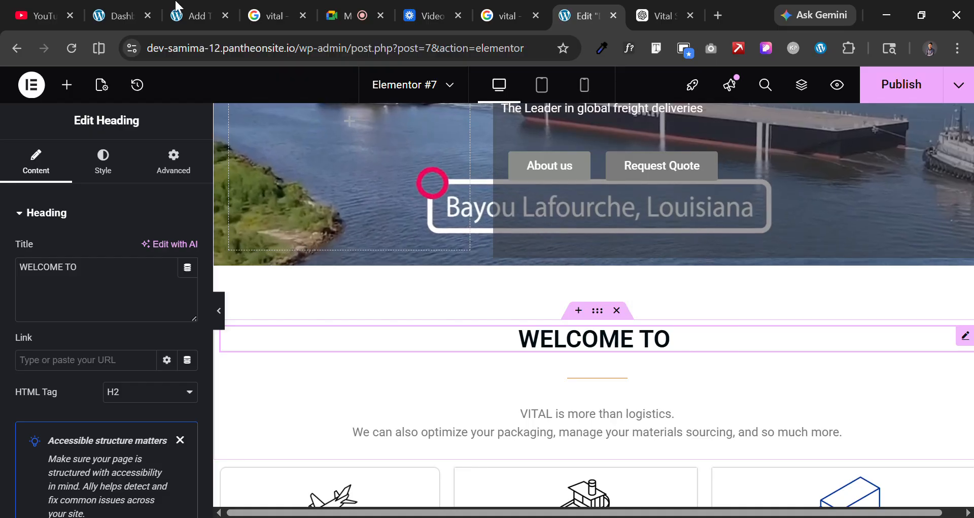
{"action": "left_click", "coordinate": [67, 84]}
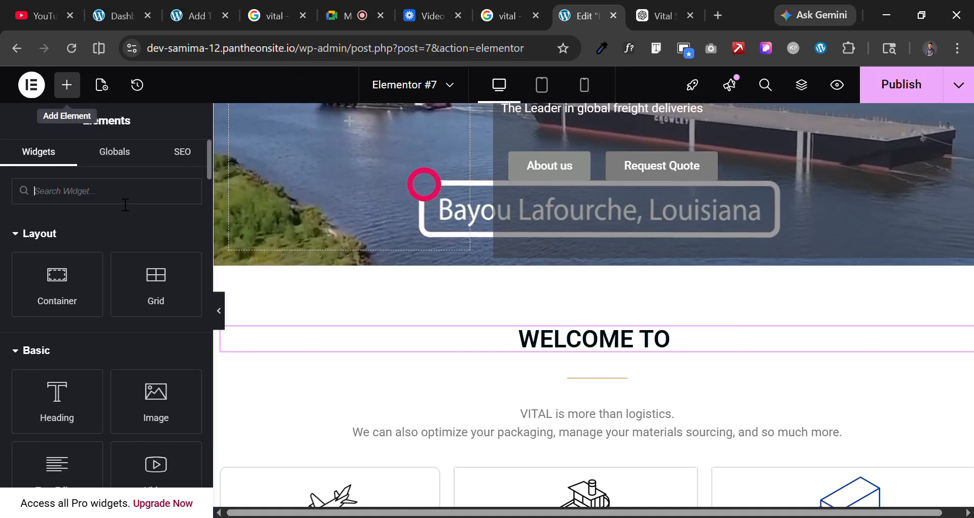
{"action": "left_click", "coordinate": [198, 152]}
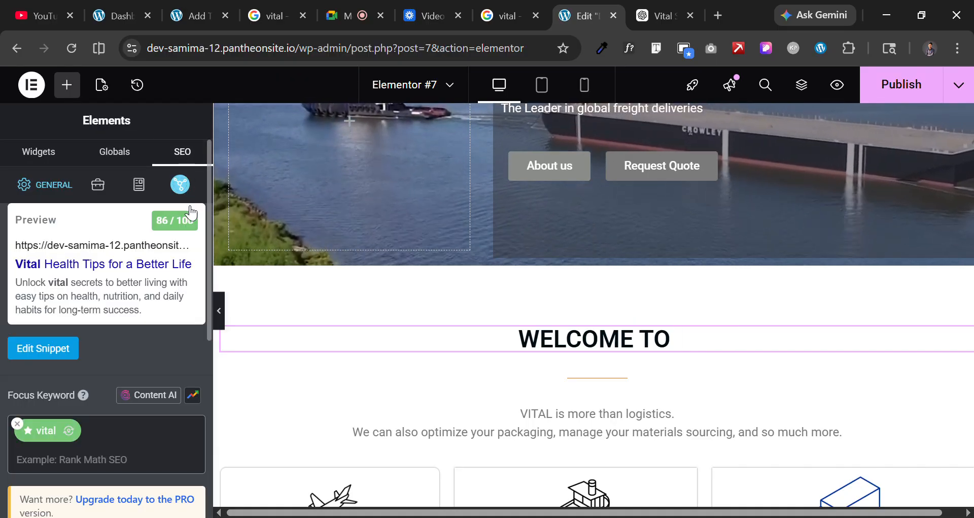
{"action": "scroll", "coordinate": [123, 365], "scroll_direction": "down", "scroll_amount": 6}
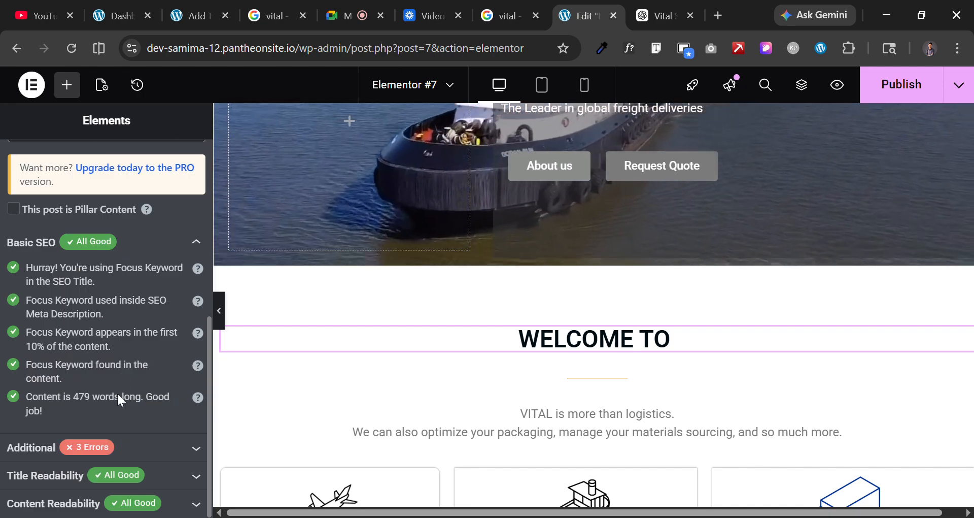
{"action": "left_click", "coordinate": [126, 449]}
{"action": "scroll", "coordinate": [127, 349], "scroll_direction": "down", "scroll_amount": 4}
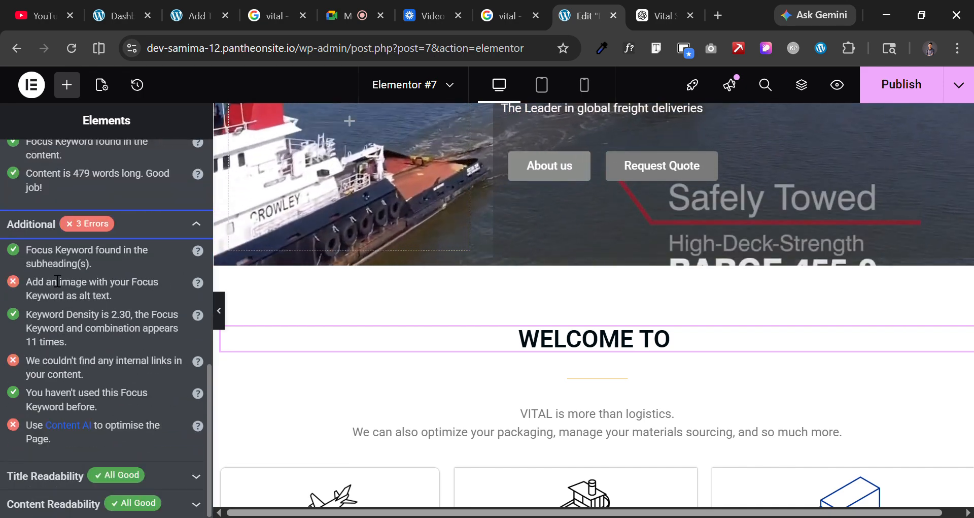
Inspect the HTML tags of the "VITAL is a Global Supplier of Transport and logistics Solutions." and "About VITAL" headings.
{"action": "scroll", "coordinate": [671, 324], "scroll_direction": "down", "scroll_amount": 10}
{"action": "scroll", "coordinate": [665, 327], "scroll_direction": "up", "scroll_amount": 3}
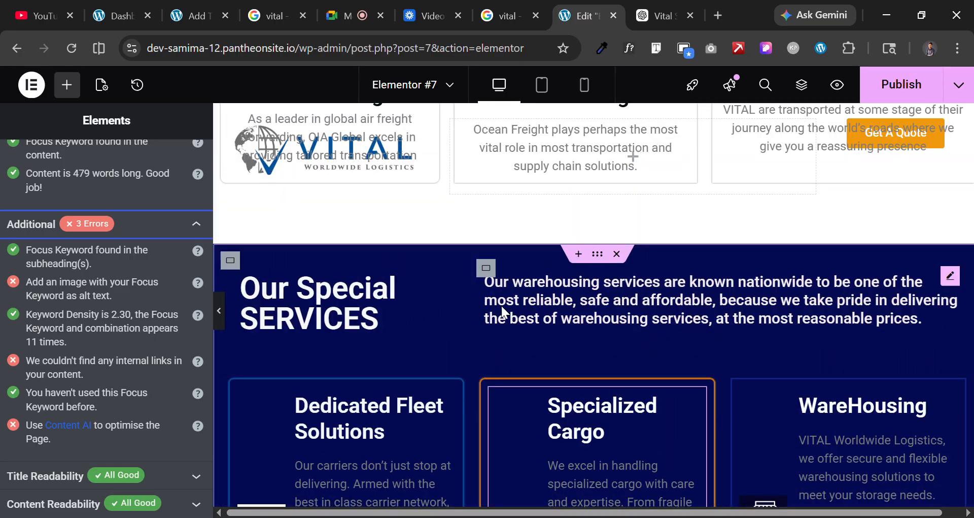
{"action": "scroll", "coordinate": [558, 284], "scroll_direction": "down", "scroll_amount": 10}
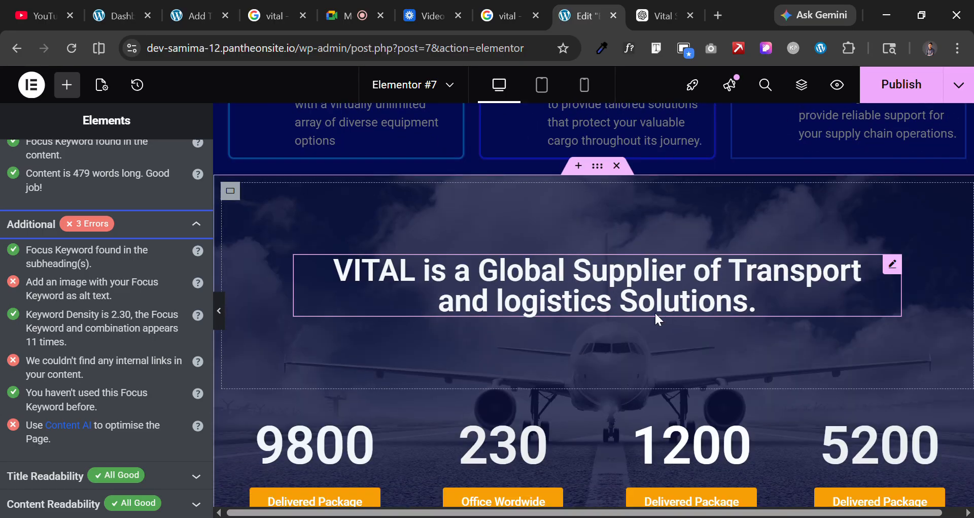
{"action": "left_click", "coordinate": [556, 303]}
{"action": "scroll", "coordinate": [681, 318], "scroll_direction": "down", "scroll_amount": 15}
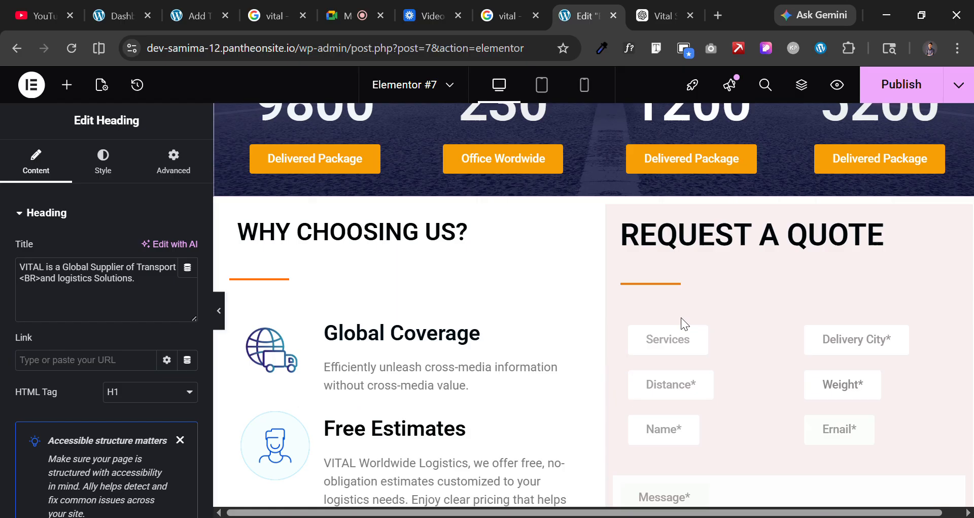
{"action": "scroll", "coordinate": [681, 318], "scroll_direction": "down", "scroll_amount": 12}
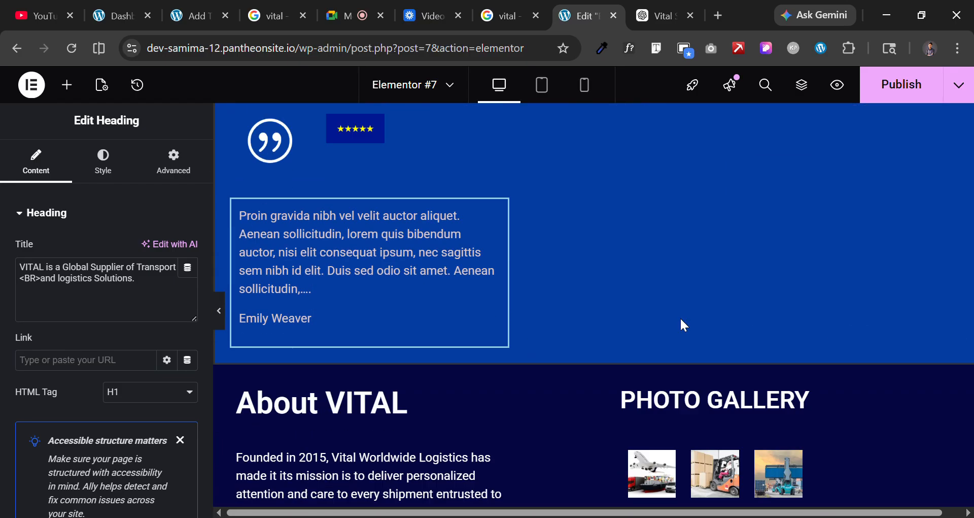
{"action": "scroll", "coordinate": [681, 318], "scroll_direction": "up", "scroll_amount": 5}
{"action": "left_click", "coordinate": [348, 247]}
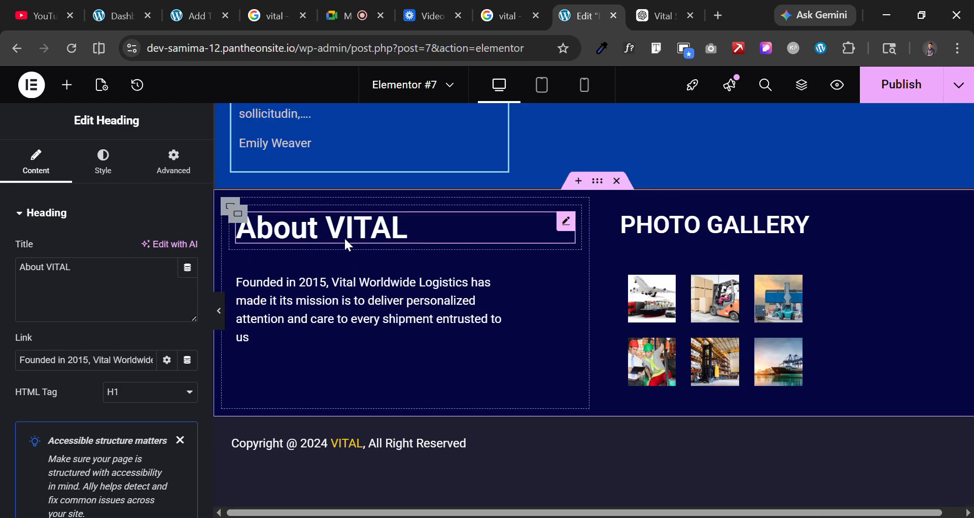
{"action": "scroll", "coordinate": [697, 369], "scroll_direction": "down", "scroll_amount": 1}
{"action": "scroll", "coordinate": [692, 361], "scroll_direction": "up", "scroll_amount": 1}
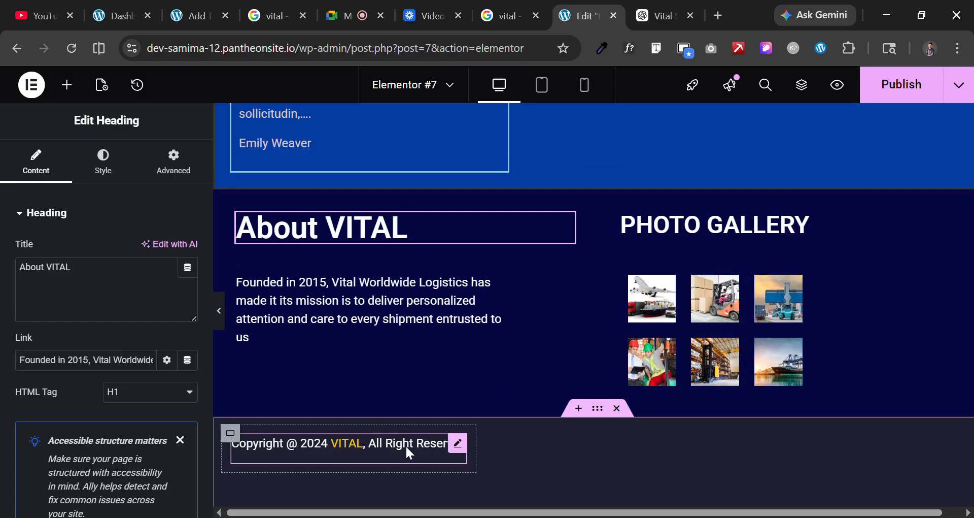
Review the page's other sections for headings and text containing the focus keyword, ending at the welcome section.
{"action": "scroll", "coordinate": [736, 208], "scroll_direction": "up", "scroll_amount": 15}
{"action": "scroll", "coordinate": [737, 213], "scroll_direction": "up", "scroll_amount": 5}
{"action": "scroll", "coordinate": [427, 393], "scroll_direction": "up", "scroll_amount": 3}
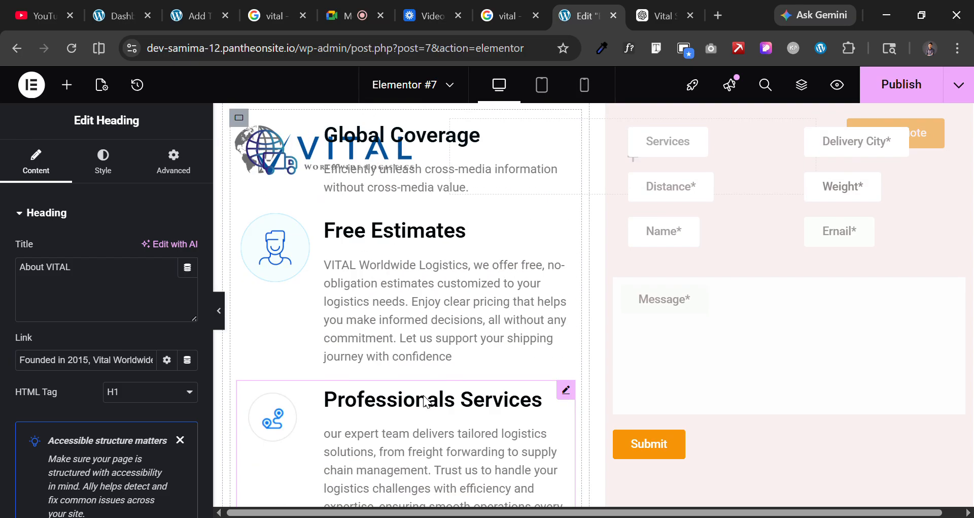
{"action": "scroll", "coordinate": [427, 402], "scroll_direction": "up", "scroll_amount": 10}
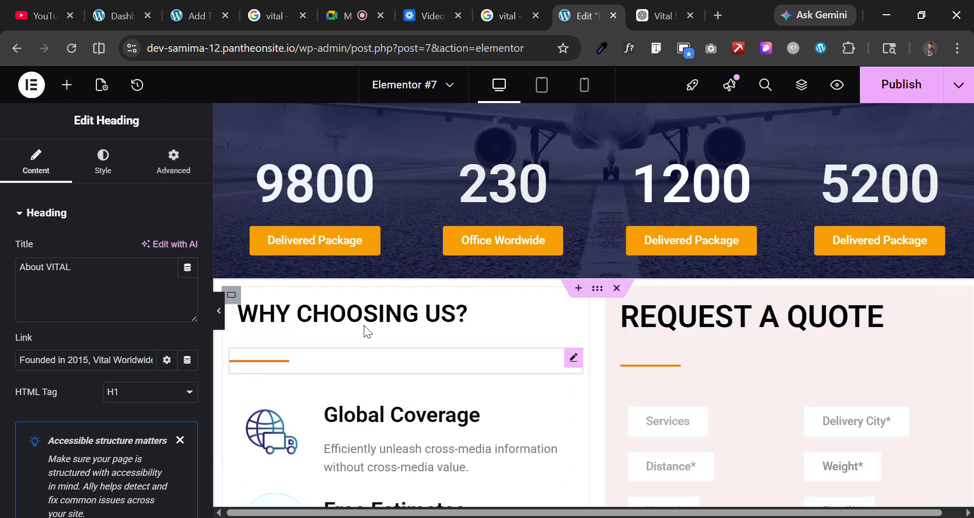
{"action": "scroll", "coordinate": [365, 328], "scroll_direction": "up", "scroll_amount": 8}
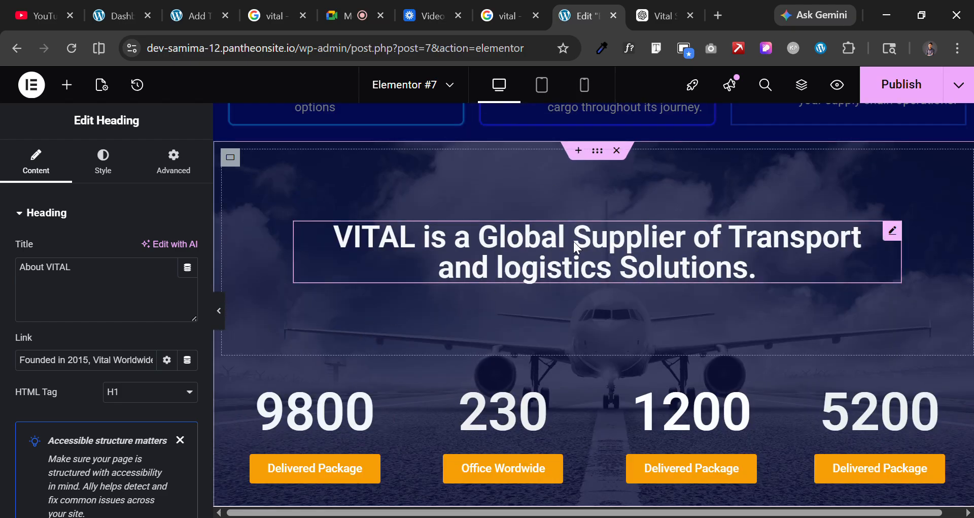
{"action": "left_click", "coordinate": [577, 246]}
{"action": "scroll", "coordinate": [542, 257], "scroll_direction": "up", "scroll_amount": 12}
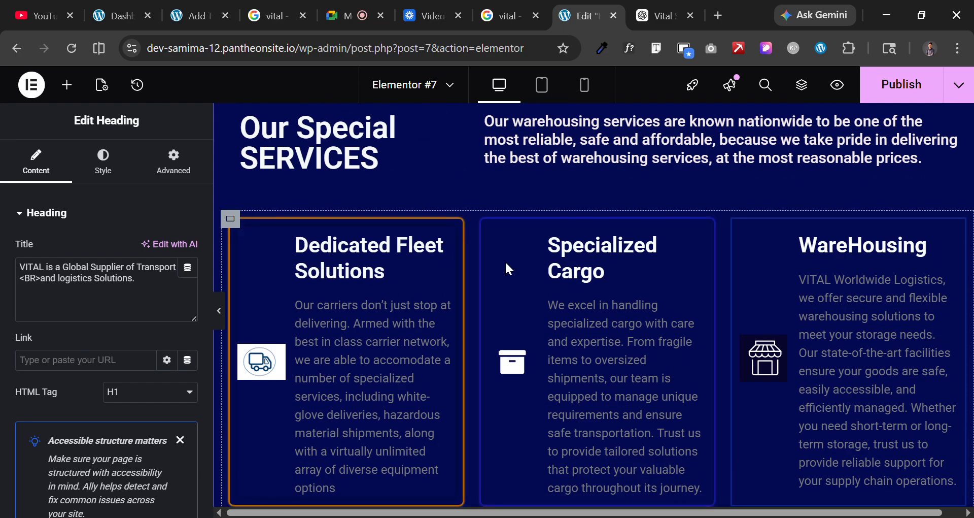
{"action": "scroll", "coordinate": [854, 274], "scroll_direction": "up", "scroll_amount": 9}
{"action": "scroll", "coordinate": [323, 393], "scroll_direction": "up", "scroll_amount": 4}
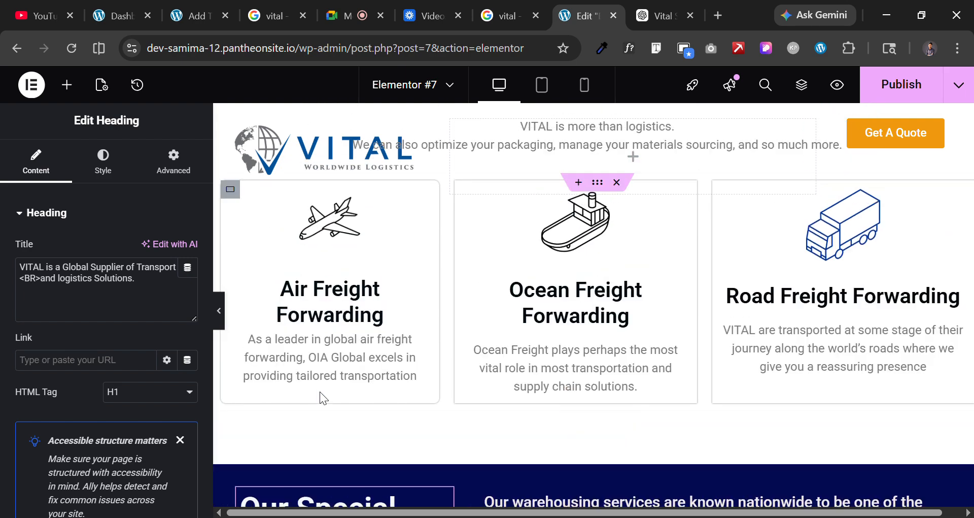
{"action": "scroll", "coordinate": [826, 298], "scroll_direction": "up", "scroll_amount": 8}
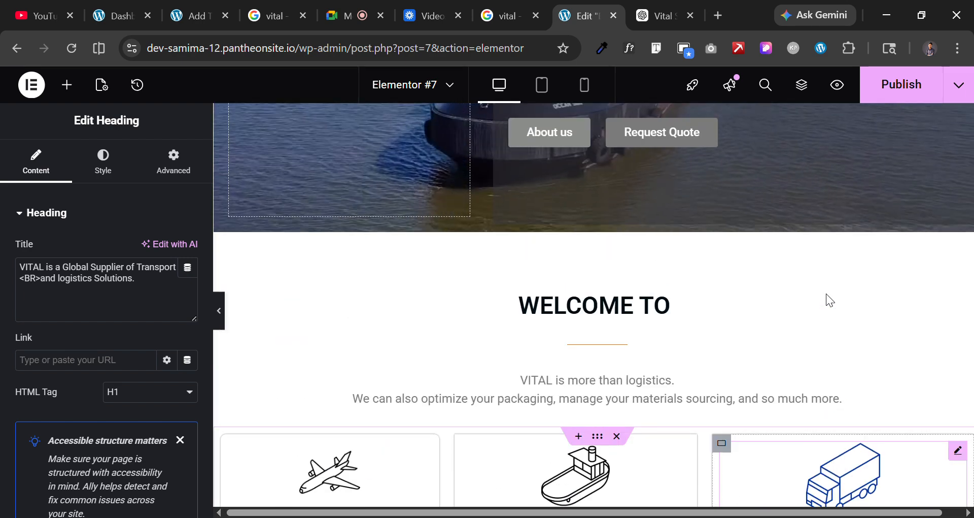
{"action": "left_click", "coordinate": [522, 388]}
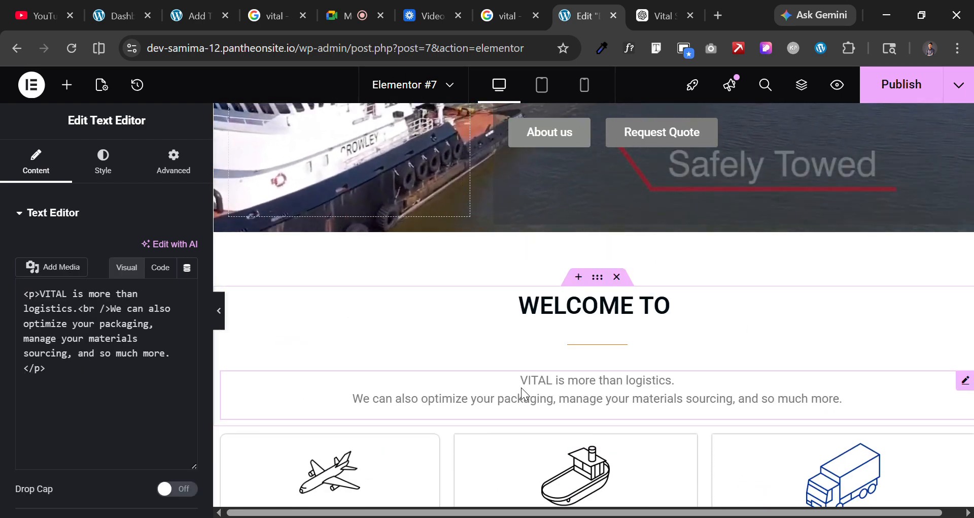
{"action": "scroll", "coordinate": [608, 360], "scroll_direction": "up", "scroll_amount": 5}
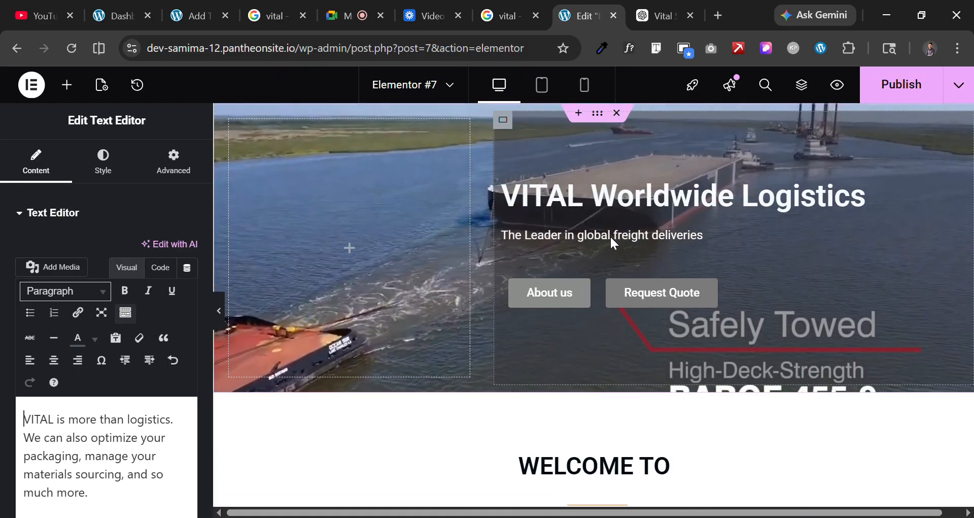
{"action": "scroll", "coordinate": [634, 392], "scroll_direction": "down", "scroll_amount": 15}
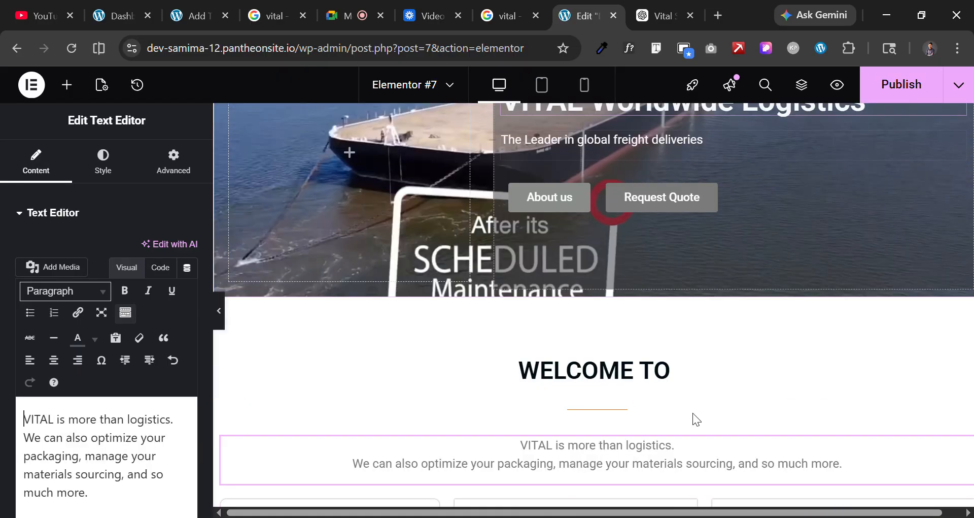
{"action": "scroll", "coordinate": [616, 375], "scroll_direction": "up", "scroll_amount": 10}
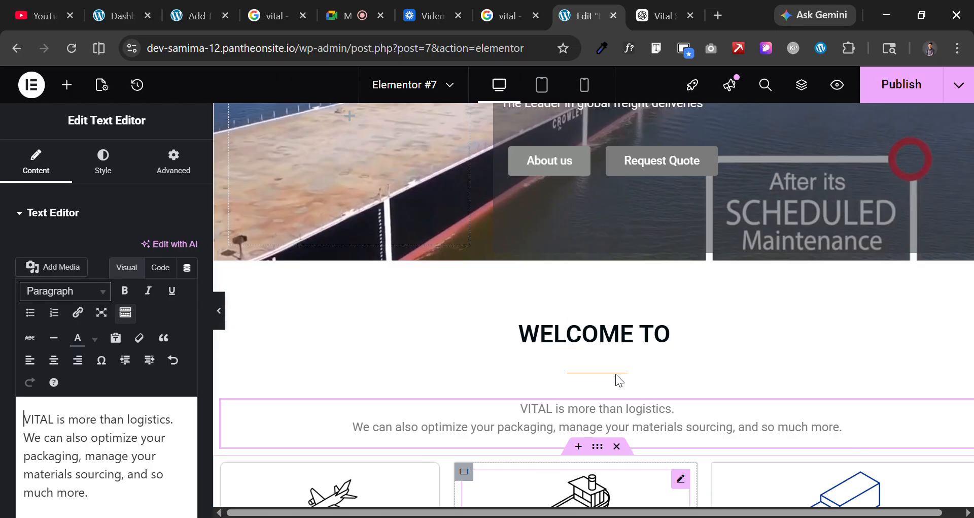
Add VITAL back to the end of the "WELCOME TO" heading.
{"action": "left_click", "coordinate": [671, 341]}
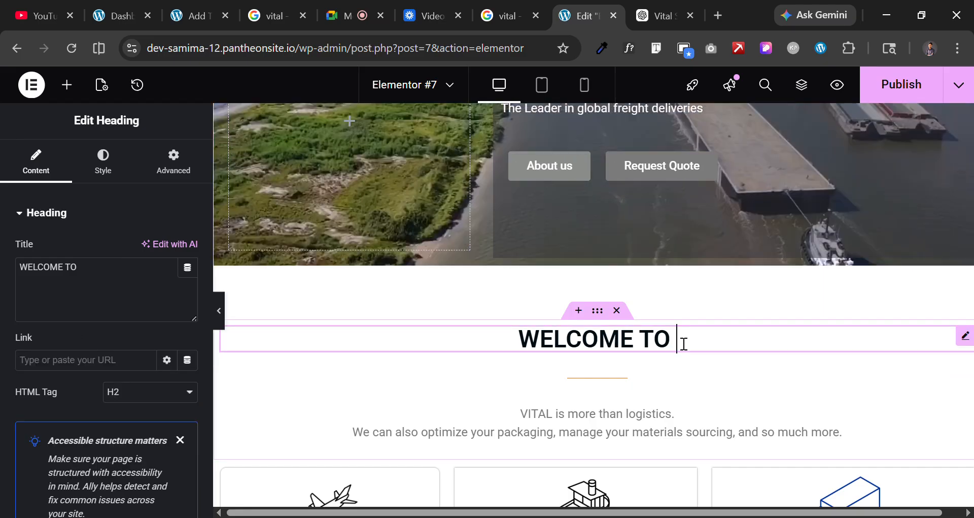
{"action": "type", "text": "v"}
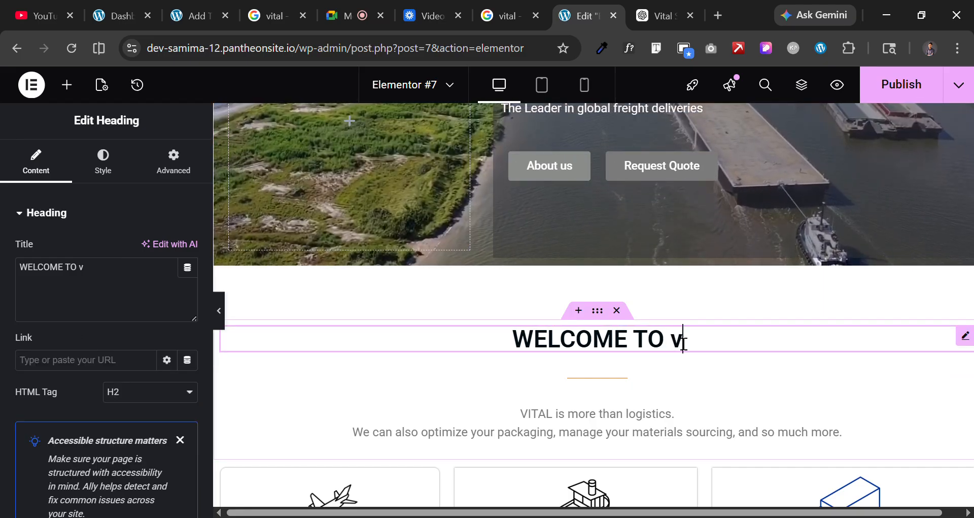
{"action": "key", "text": "BackSpace"}
{"action": "type", "text": "VITAL"}
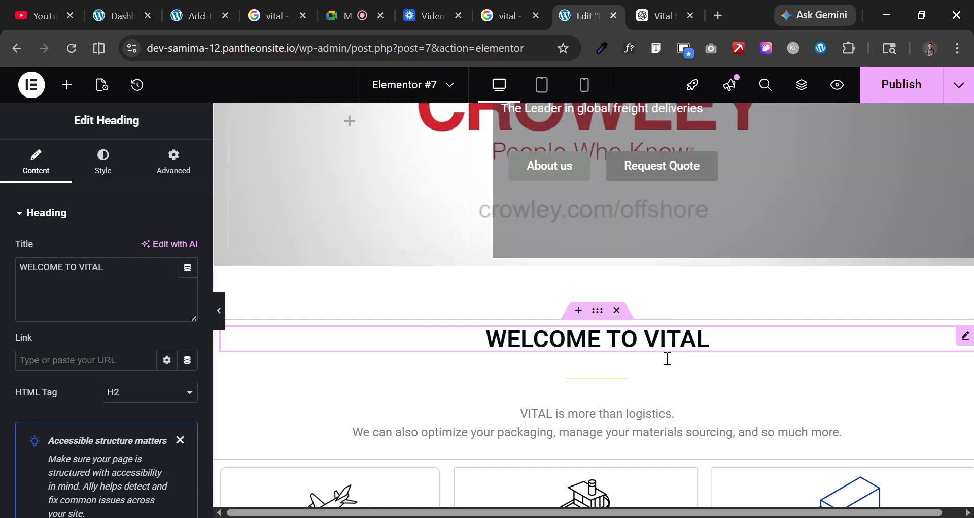
{"action": "left_click", "coordinate": [393, 378]}
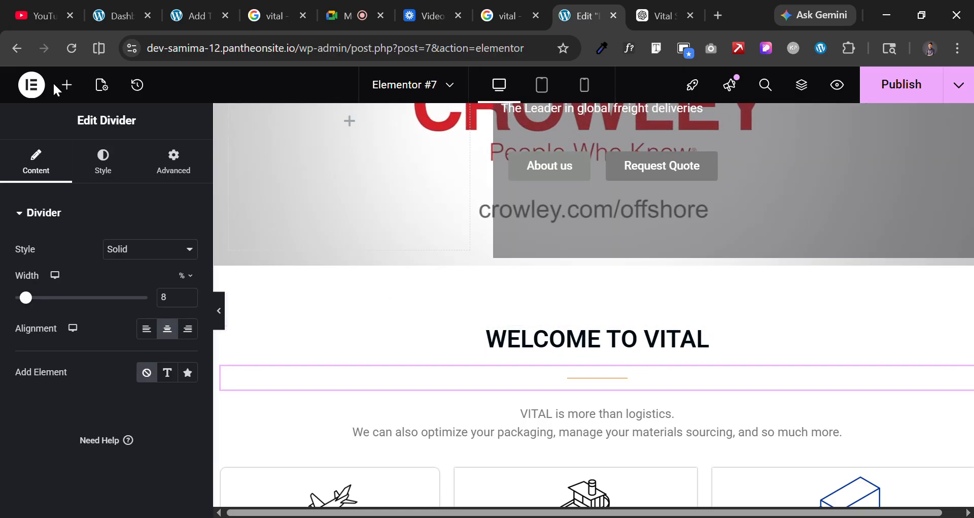
Reopen the SEO checks, expand Additional, collapse Basic SEO and read the item about an image with the focus keyword as alt text.
{"action": "left_click", "coordinate": [71, 90]}
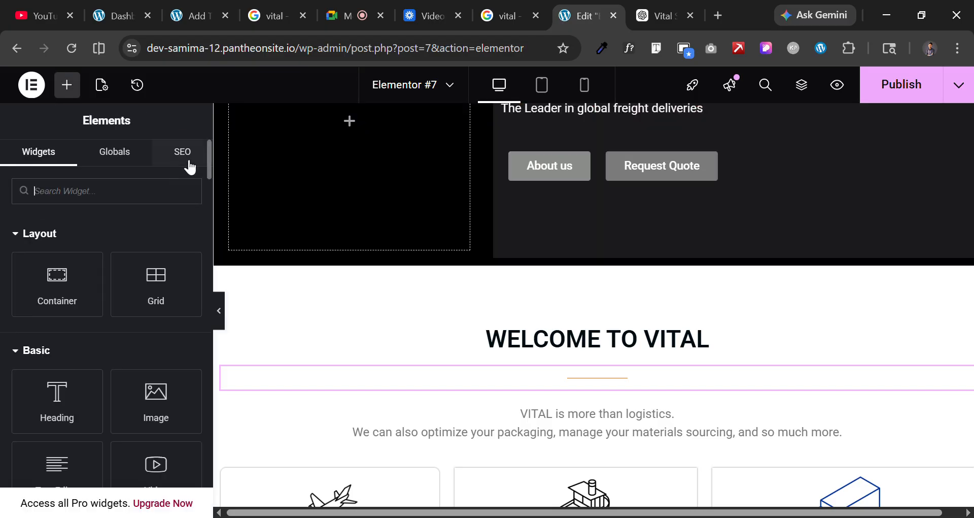
{"action": "left_click", "coordinate": [188, 163]}
{"action": "scroll", "coordinate": [101, 431], "scroll_direction": "down", "scroll_amount": 7}
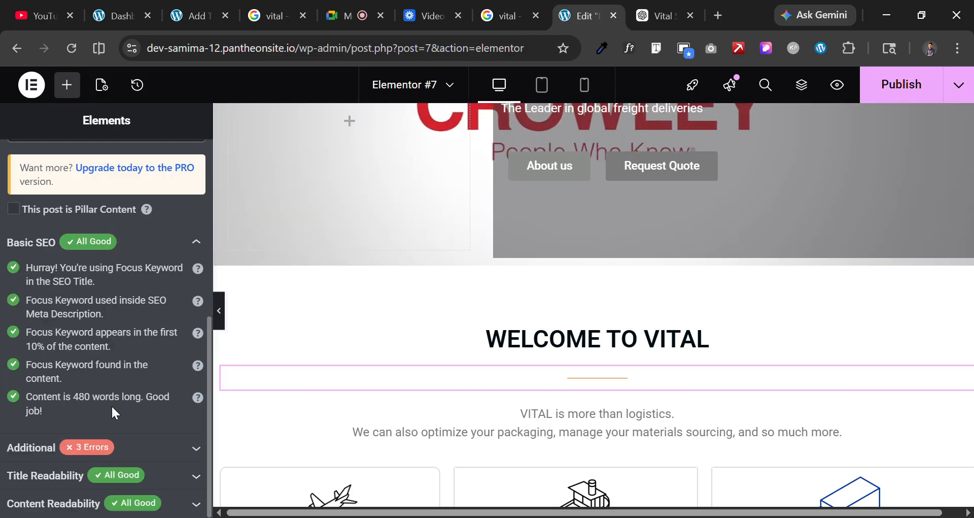
{"action": "left_click", "coordinate": [63, 445]}
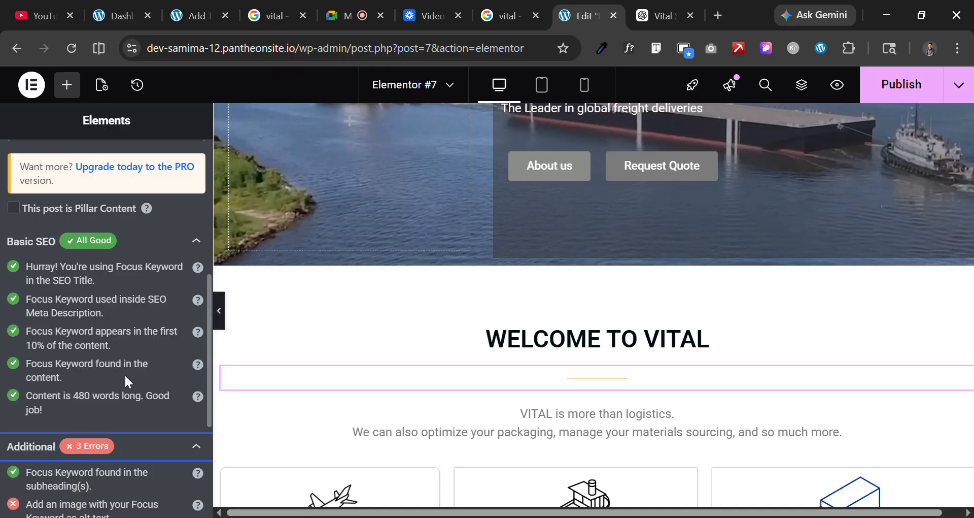
{"action": "left_click", "coordinate": [158, 249]}
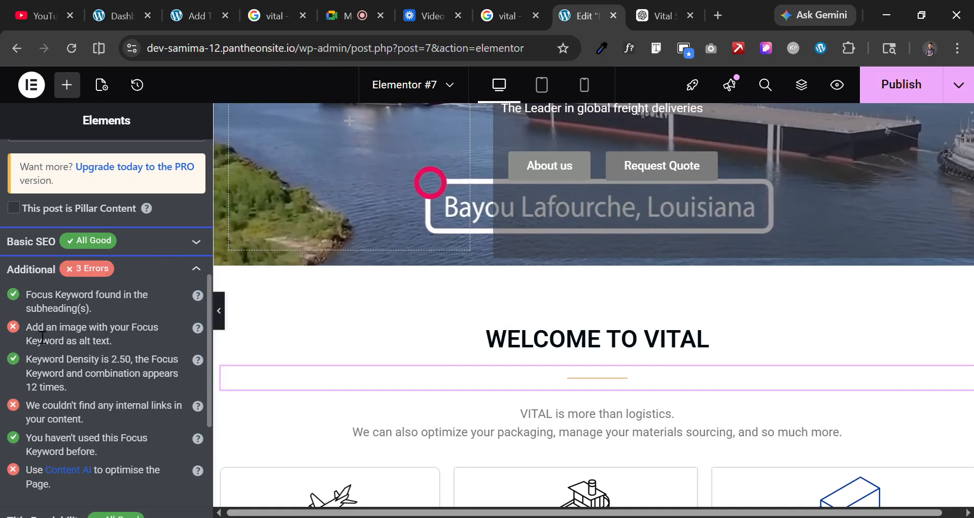
{"action": "left_click_drag", "start_coordinate": [26, 327], "coordinate": [129, 340]}
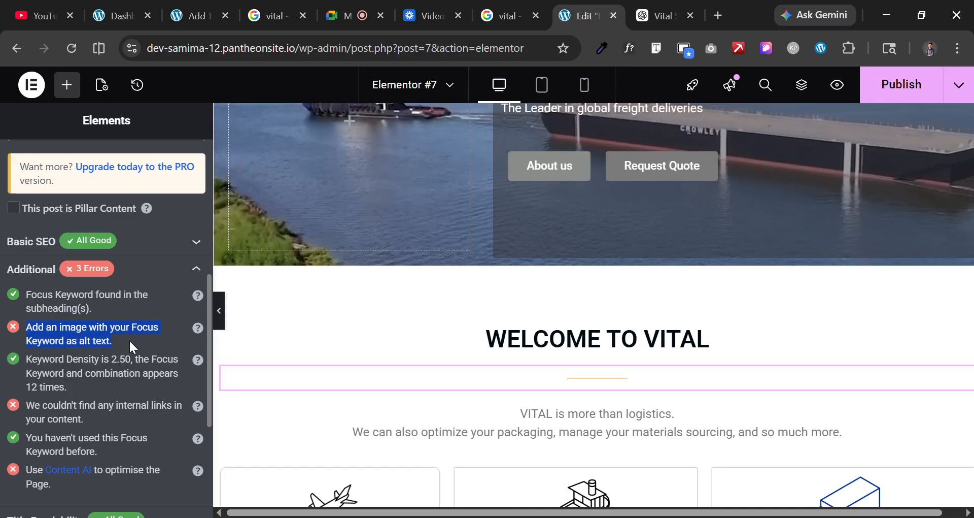
Look over the images across the page's sections, including the company logos and the photo gallery.
{"action": "scroll", "coordinate": [632, 291], "scroll_direction": "up", "scroll_amount": 2}
{"action": "scroll", "coordinate": [666, 287], "scroll_direction": "down", "scroll_amount": 10}
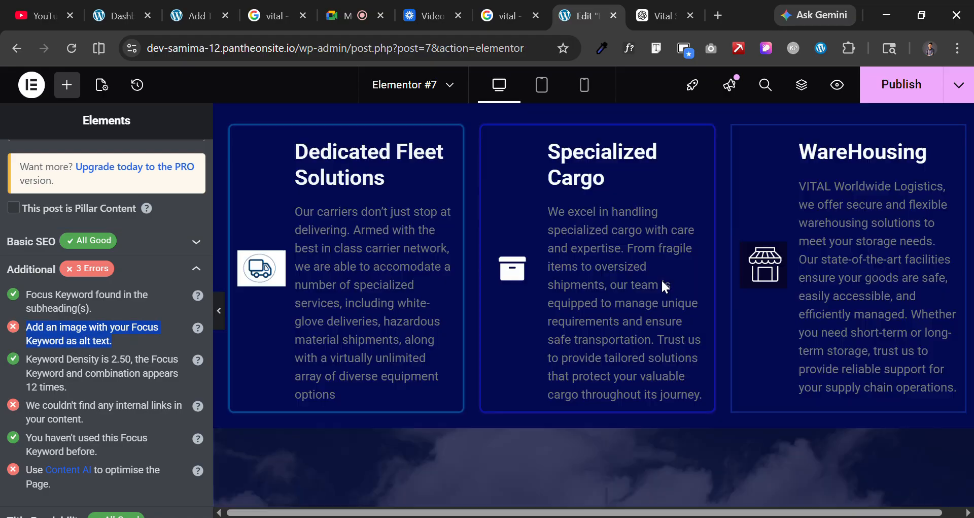
{"action": "scroll", "coordinate": [667, 286], "scroll_direction": "up", "scroll_amount": 5}
{"action": "scroll", "coordinate": [528, 248], "scroll_direction": "down", "scroll_amount": 15}
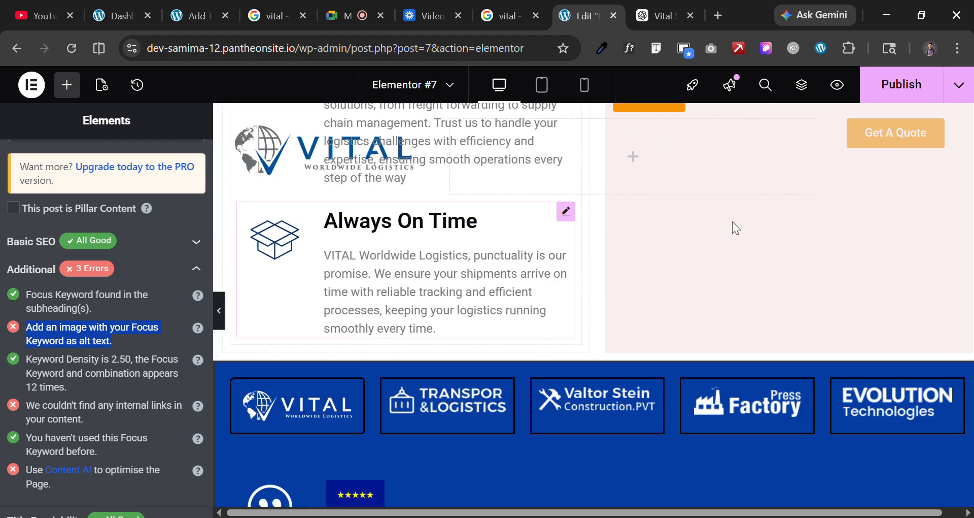
{"action": "scroll", "coordinate": [528, 248], "scroll_direction": "down", "scroll_amount": 1}
{"action": "scroll", "coordinate": [577, 287], "scroll_direction": "up", "scroll_amount": 3}
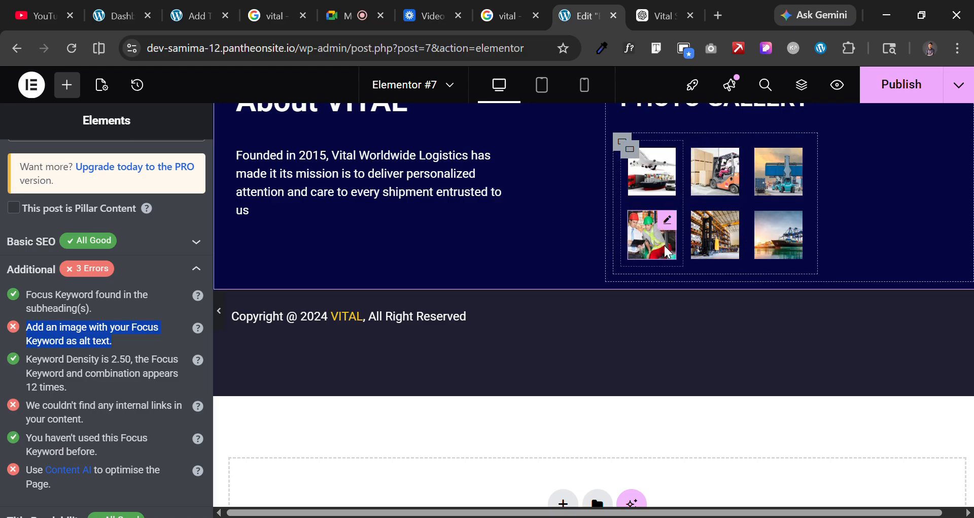
{"action": "scroll", "coordinate": [665, 261], "scroll_direction": "up", "scroll_amount": 15}
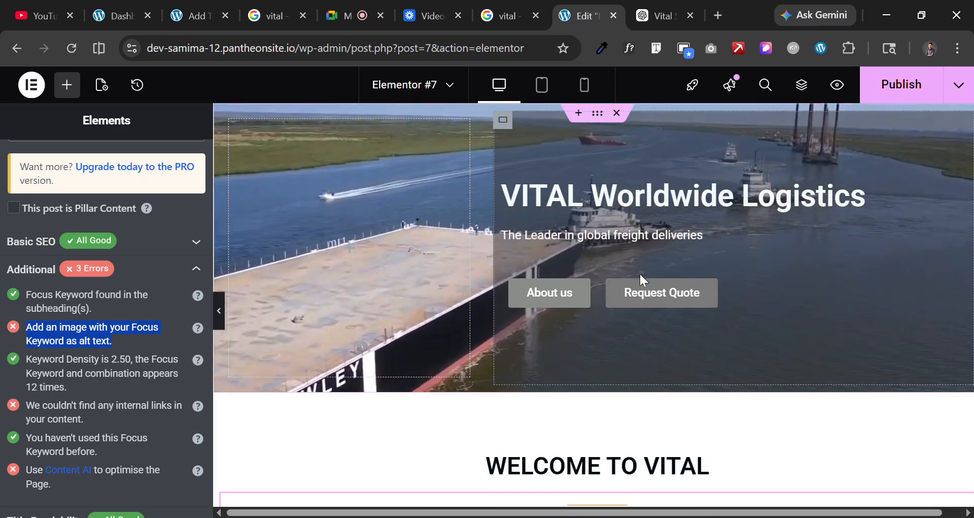
Open the hero heading for editing and examine the word VITAL in its title.
{"action": "scroll", "coordinate": [592, 374], "scroll_direction": "down", "scroll_amount": 7}
{"action": "scroll", "coordinate": [589, 368], "scroll_direction": "up", "scroll_amount": 3}
{"action": "scroll", "coordinate": [589, 367], "scroll_direction": "up", "scroll_amount": 4}
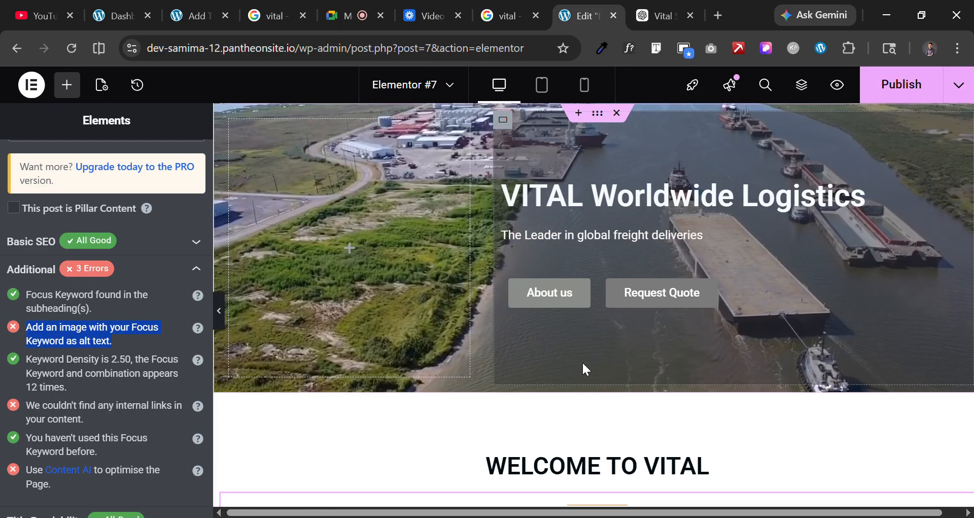
{"action": "left_click", "coordinate": [549, 188]}
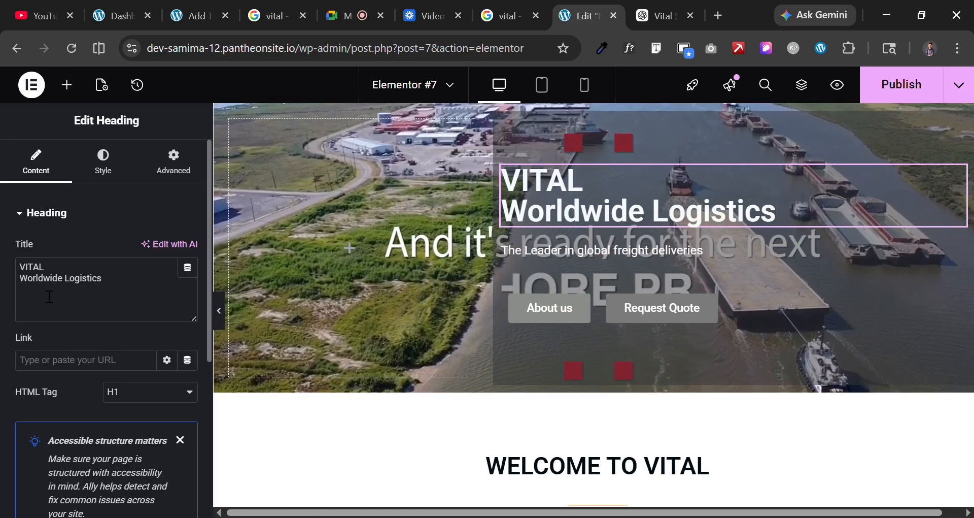
{"action": "left_click_drag", "start_coordinate": [45, 267], "coordinate": [3, 265]}
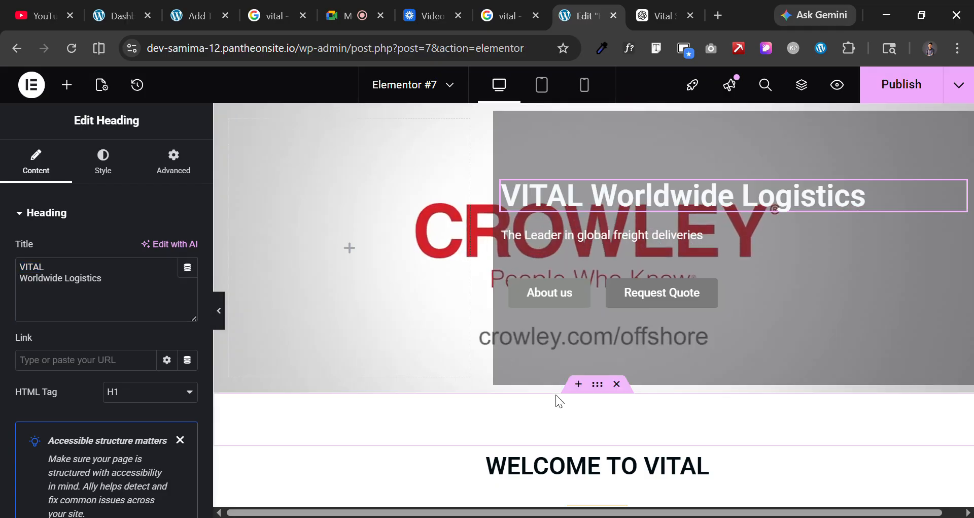
Look through the page's sections down to the photo gallery and inspect the settings of its airplane image.
{"action": "scroll", "coordinate": [555, 394], "scroll_direction": "down", "scroll_amount": 5}
{"action": "scroll", "coordinate": [578, 410], "scroll_direction": "down", "scroll_amount": 10}
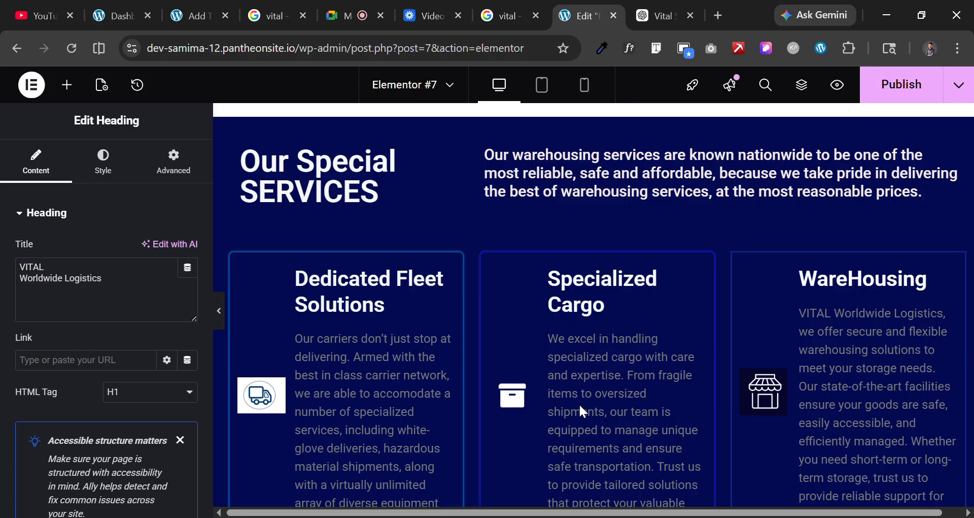
{"action": "scroll", "coordinate": [584, 400], "scroll_direction": "down", "scroll_amount": 15}
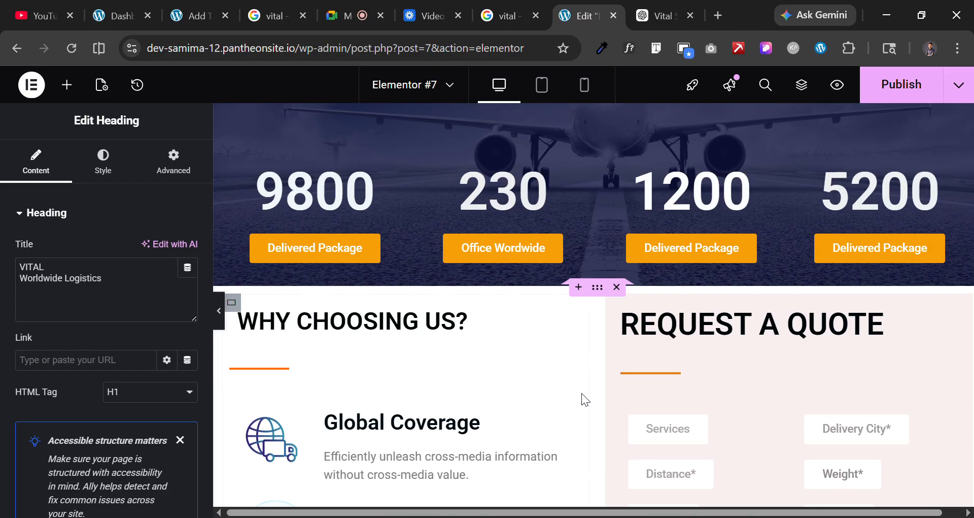
{"action": "scroll", "coordinate": [599, 394], "scroll_direction": "down", "scroll_amount": 7}
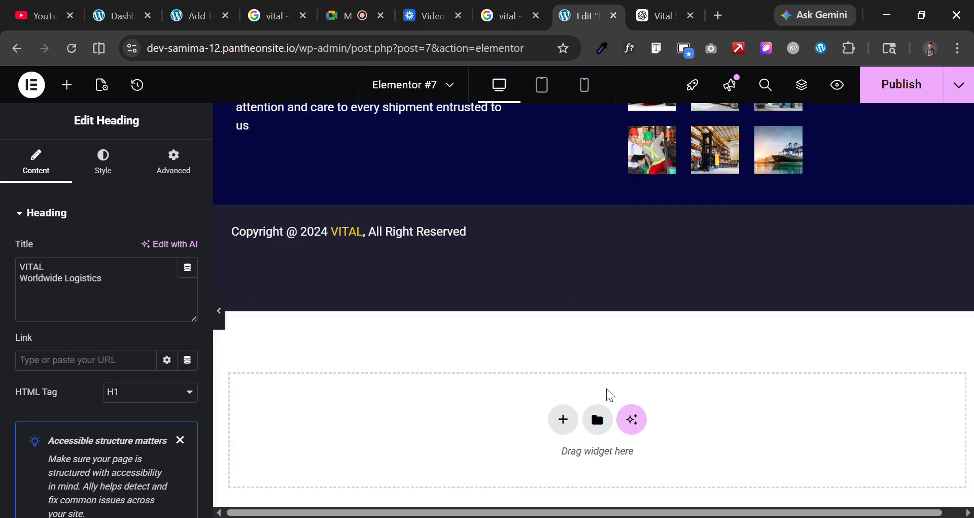
{"action": "scroll", "coordinate": [639, 304], "scroll_direction": "up", "scroll_amount": 5}
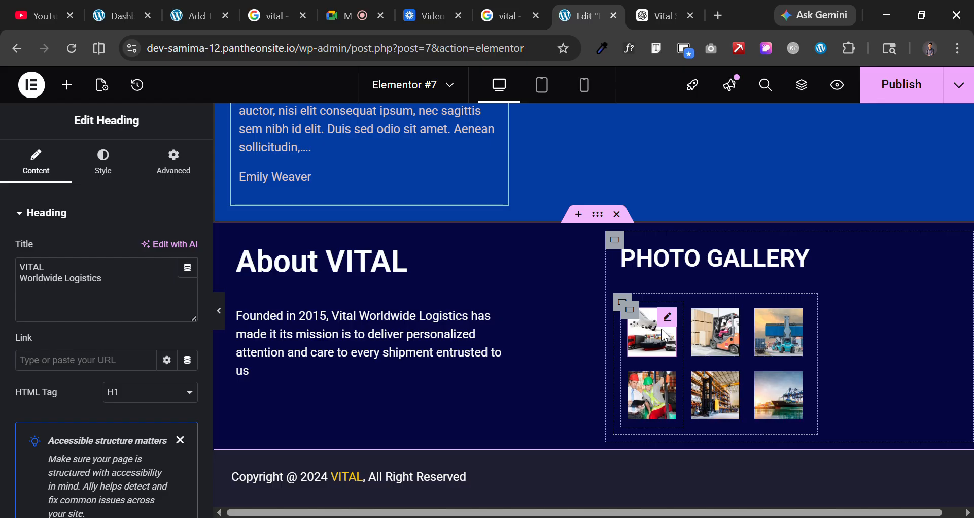
{"action": "left_click", "coordinate": [662, 338]}
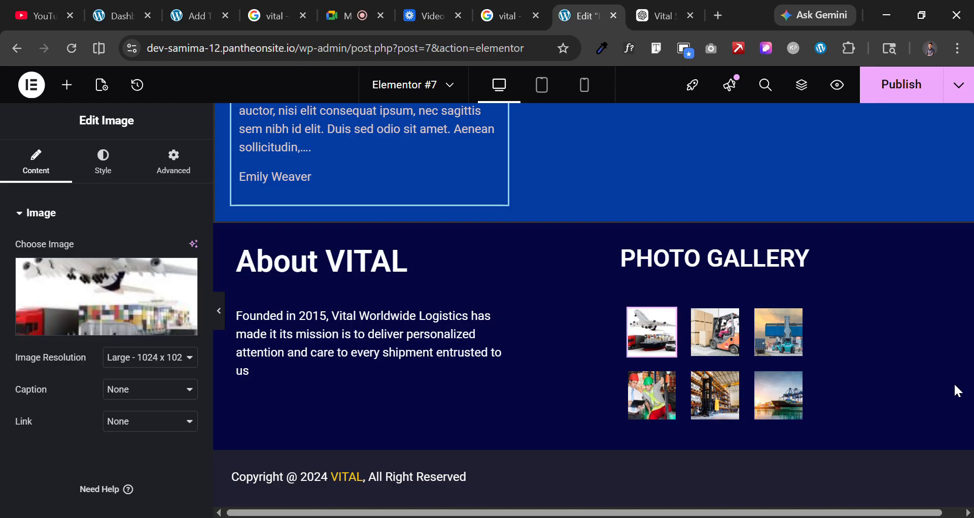
{"action": "scroll", "coordinate": [622, 369], "scroll_direction": "up", "scroll_amount": 15}
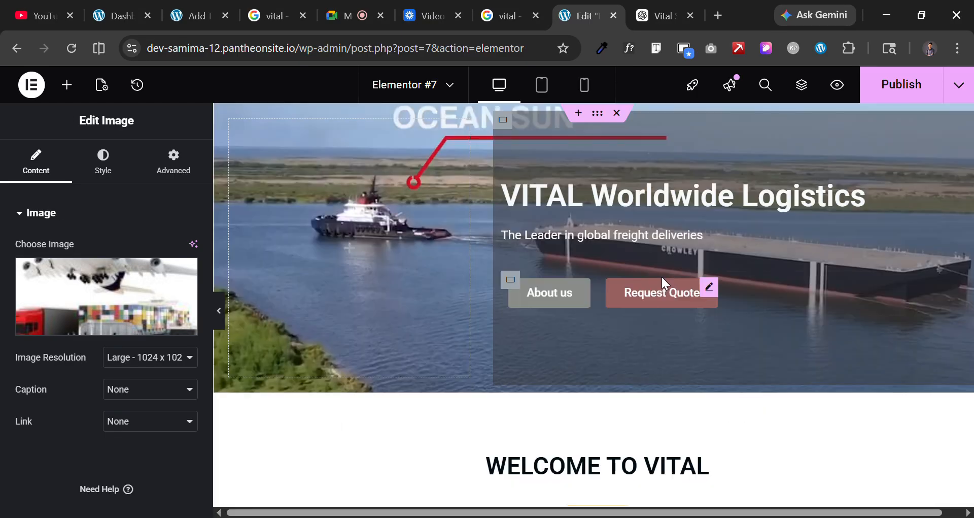
{"action": "scroll", "coordinate": [662, 278], "scroll_direction": "down", "scroll_amount": 15}
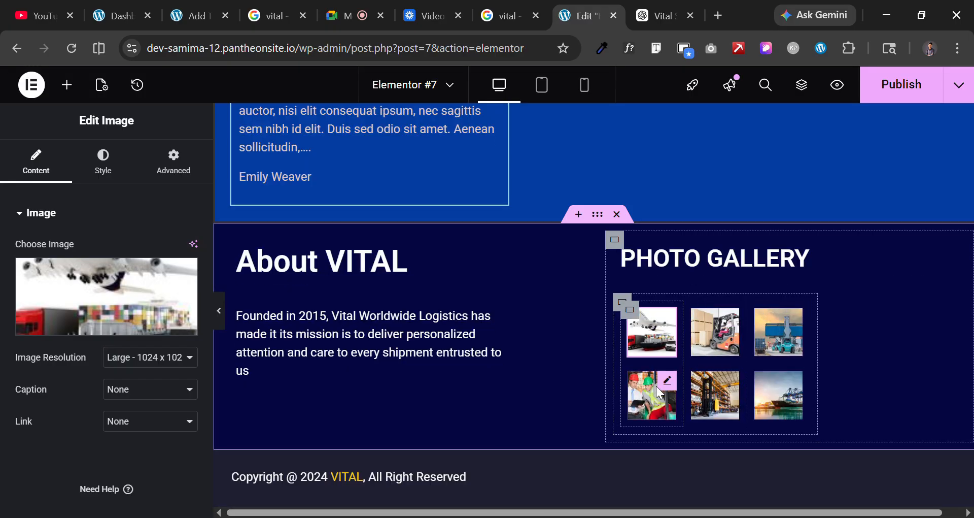
Set the alt text of the photo gallery's harbour ship image (6.jpg) to "vital" and apply it.
{"action": "left_click", "coordinate": [776, 407]}
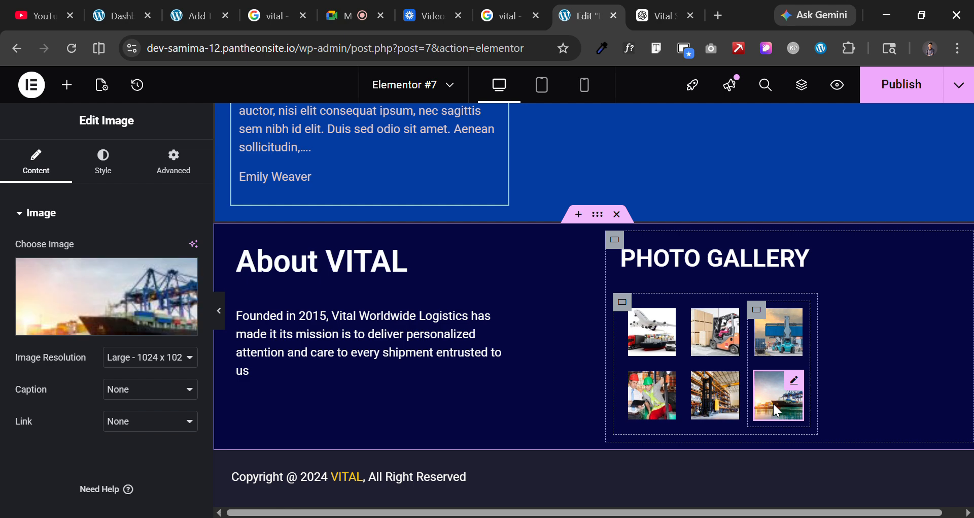
{"action": "mouse_move", "coordinate": [152, 319]}
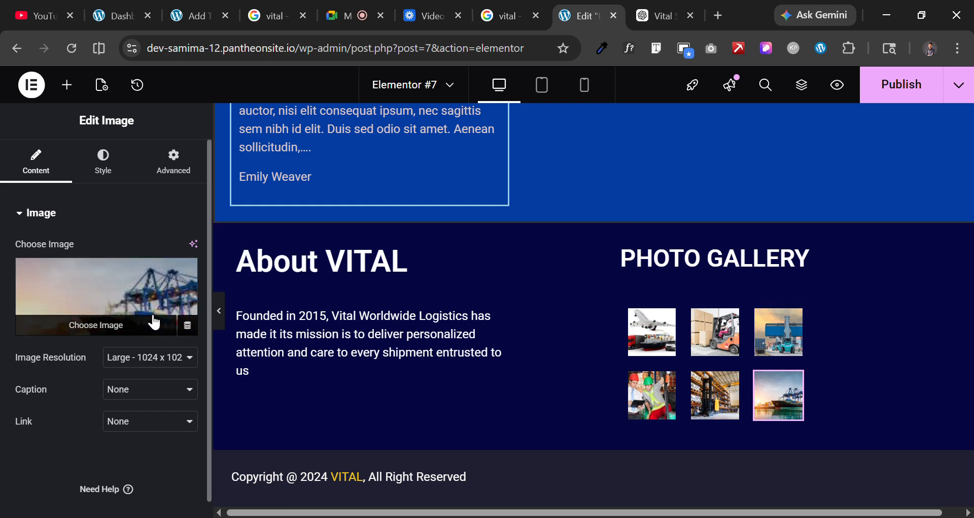
{"action": "left_click", "coordinate": [69, 291]}
{"action": "left_click", "coordinate": [860, 340]}
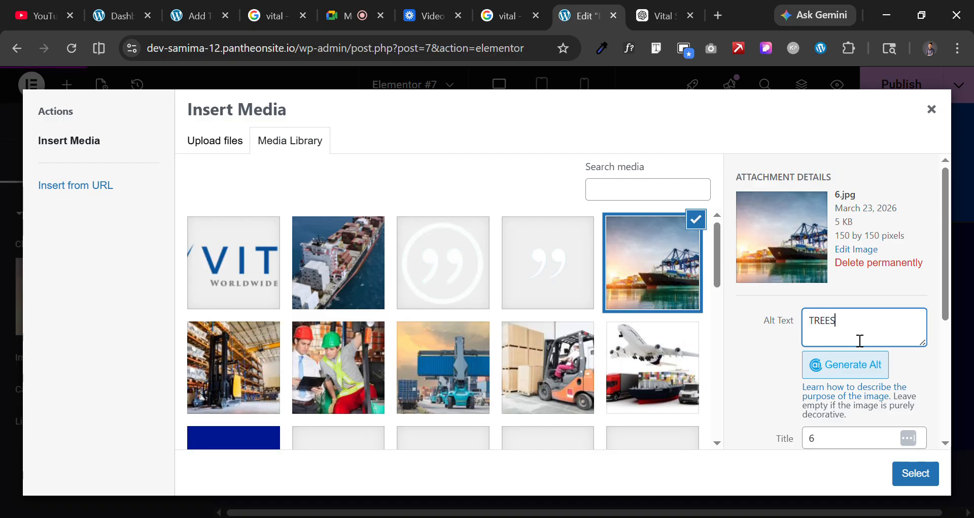
{"action": "double_click", "coordinate": [818, 331]}
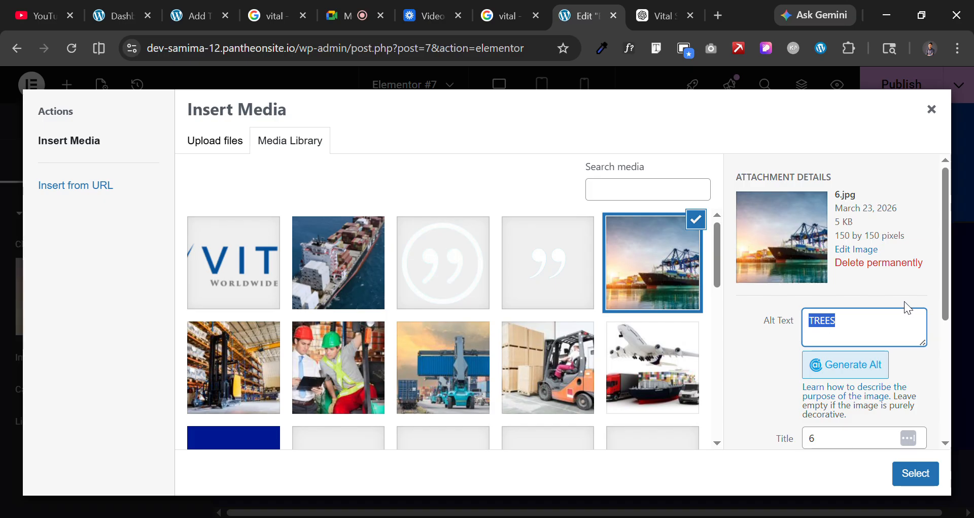
{"action": "key", "text": "BackSpace"}
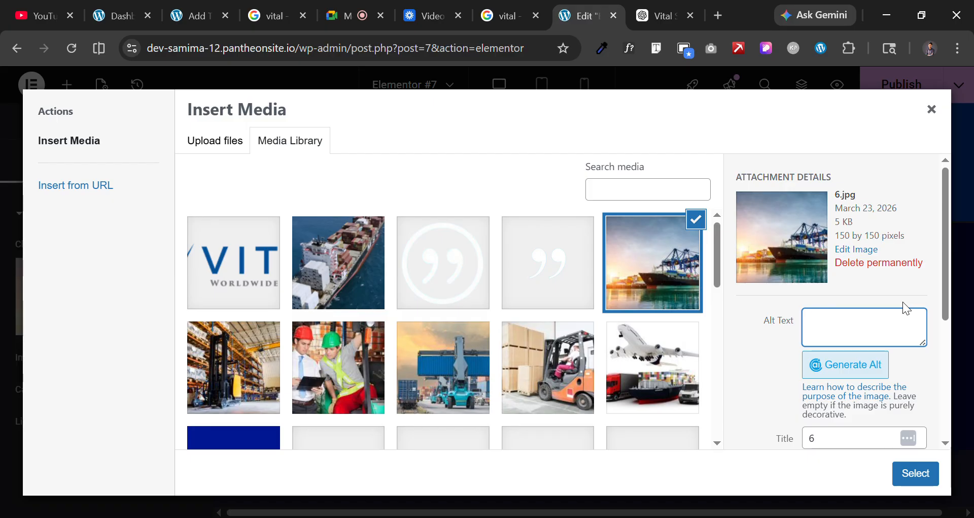
{"action": "type", "text": "vital"}
{"action": "double_click", "coordinate": [859, 325]}
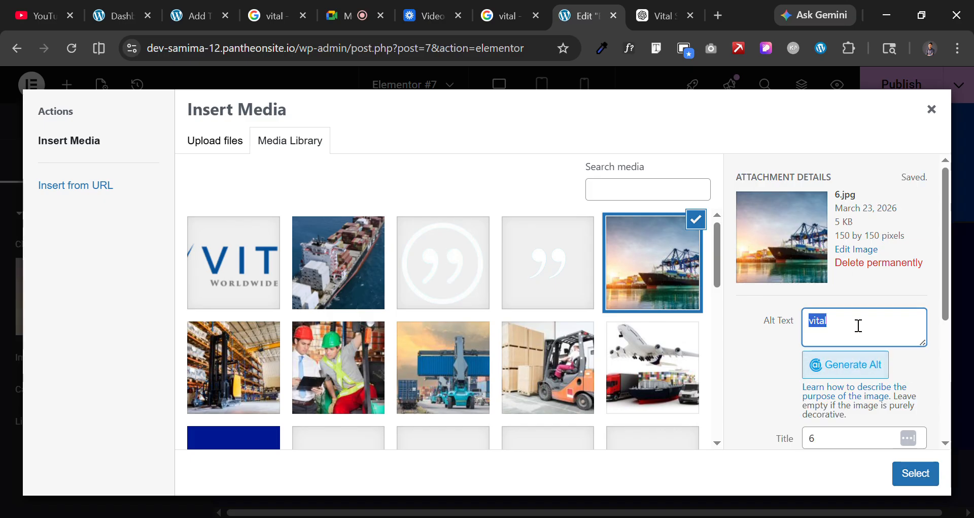
{"action": "left_click", "coordinate": [928, 477]}
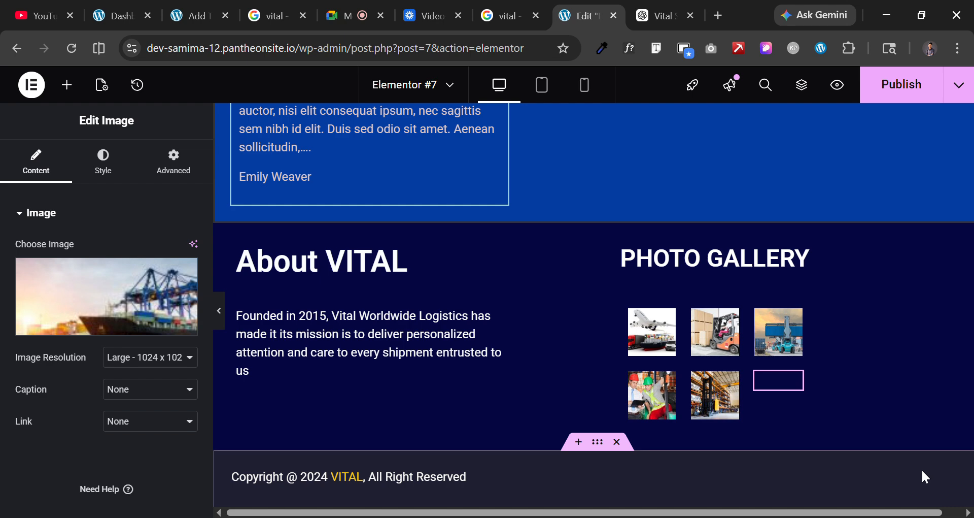
Set the alt text of the gallery's warehouse forklift image (5.jpg) and workers image (4.jpg) to "vital".
{"action": "left_click", "coordinate": [719, 407]}
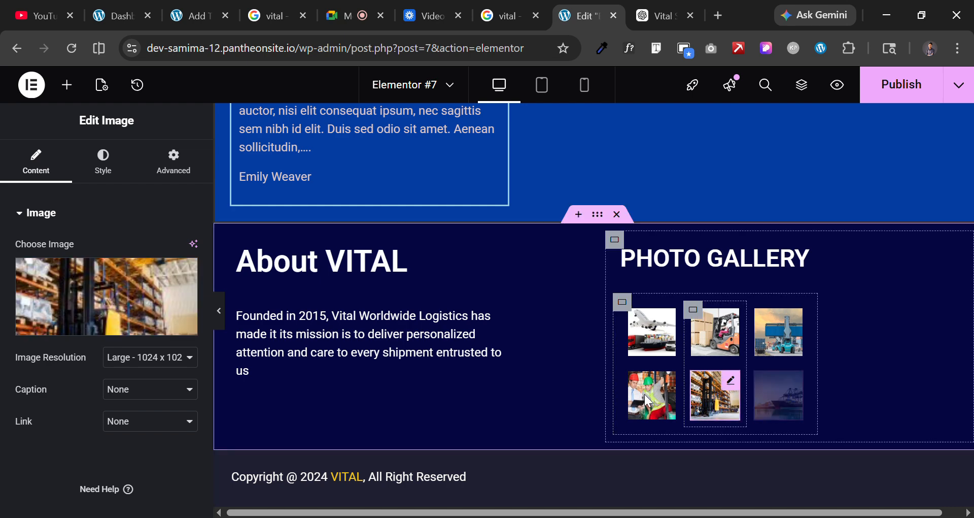
{"action": "left_click", "coordinate": [96, 285]}
{"action": "left_click", "coordinate": [837, 338]}
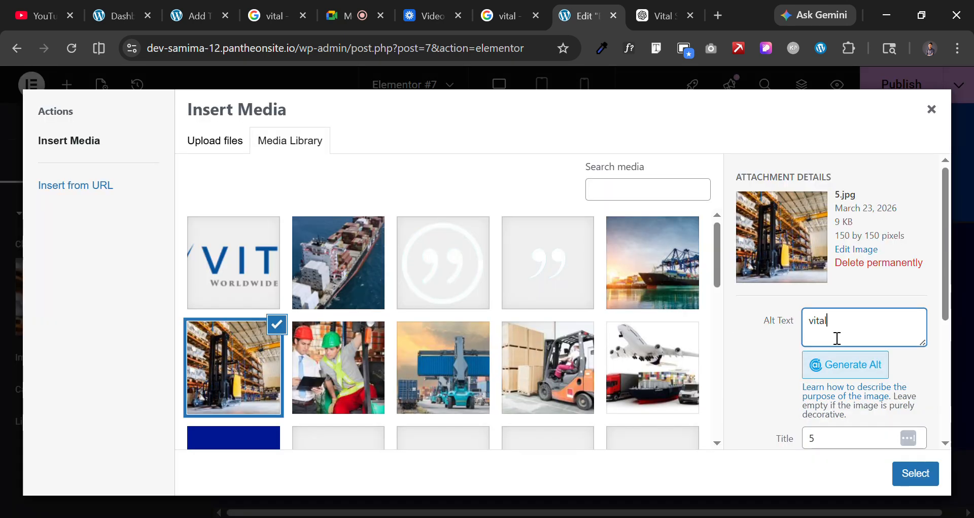
{"action": "left_click", "coordinate": [917, 474]}
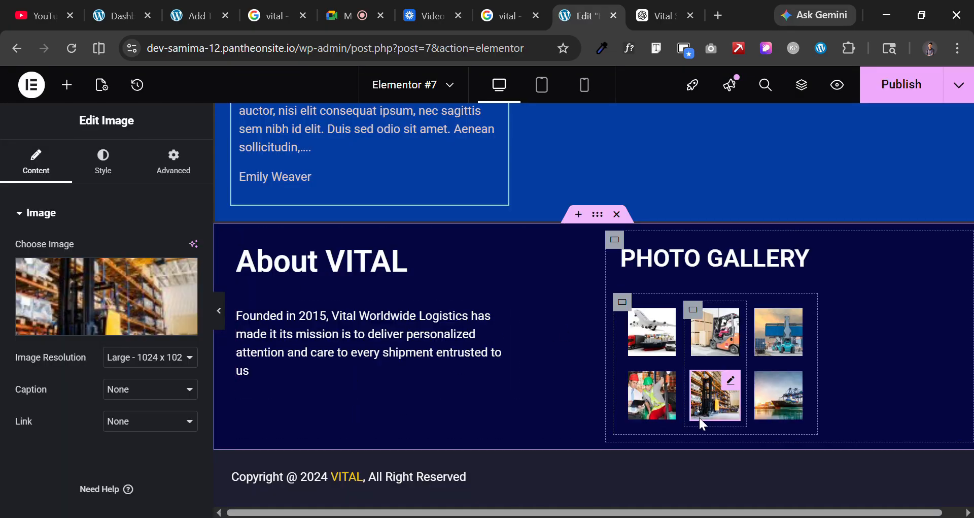
{"action": "left_click", "coordinate": [667, 398]}
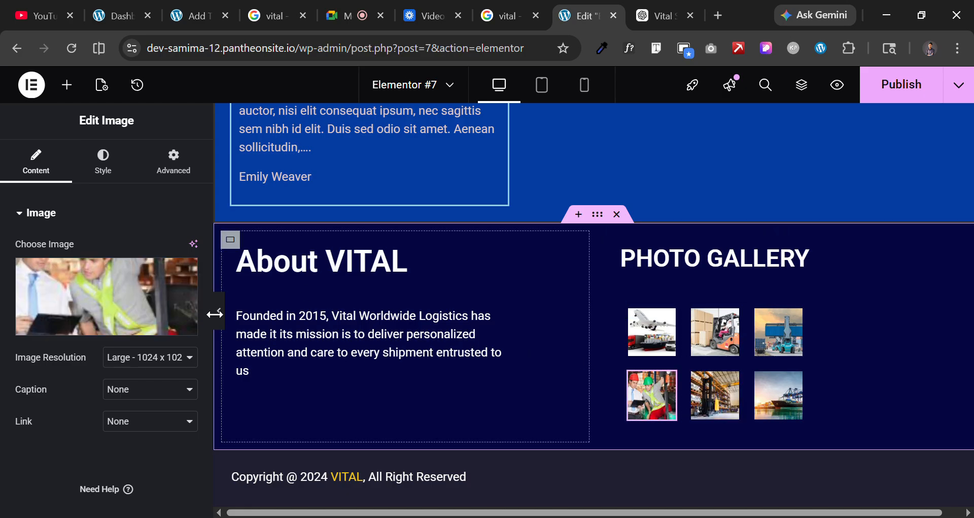
{"action": "left_click", "coordinate": [106, 277]}
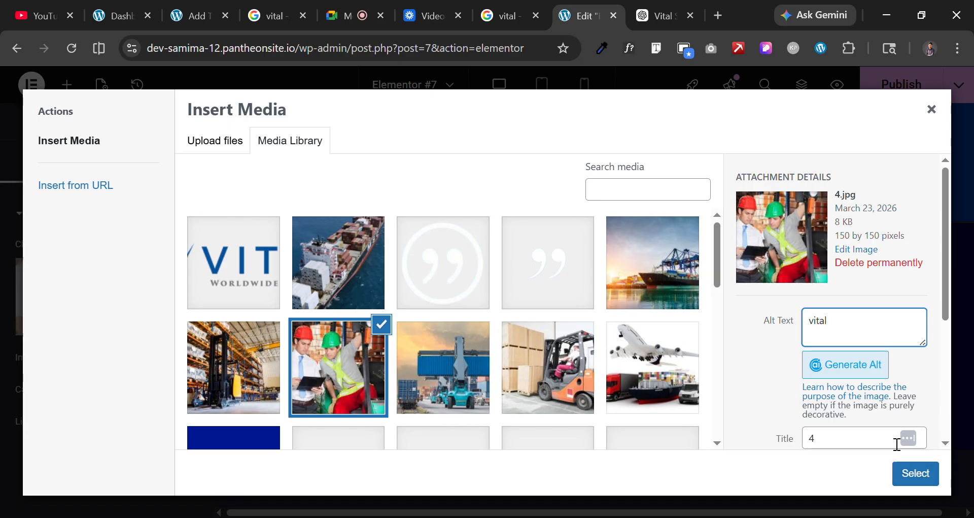
{"action": "left_click", "coordinate": [935, 481]}
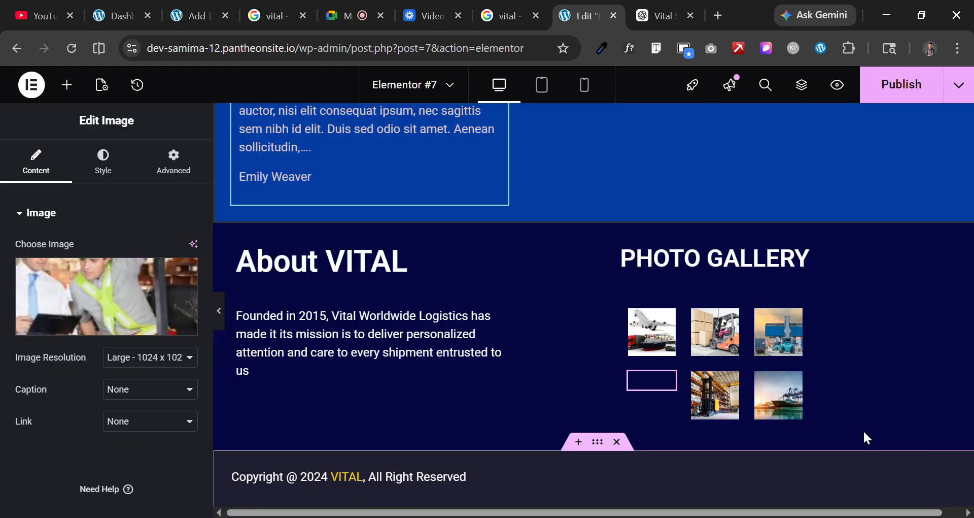
Set the alt text of the gallery's airplane image (1.jpg) and orange forklift image (2.jpg) to "vital".
{"action": "left_click", "coordinate": [651, 336]}
{"action": "left_click", "coordinate": [172, 287]}
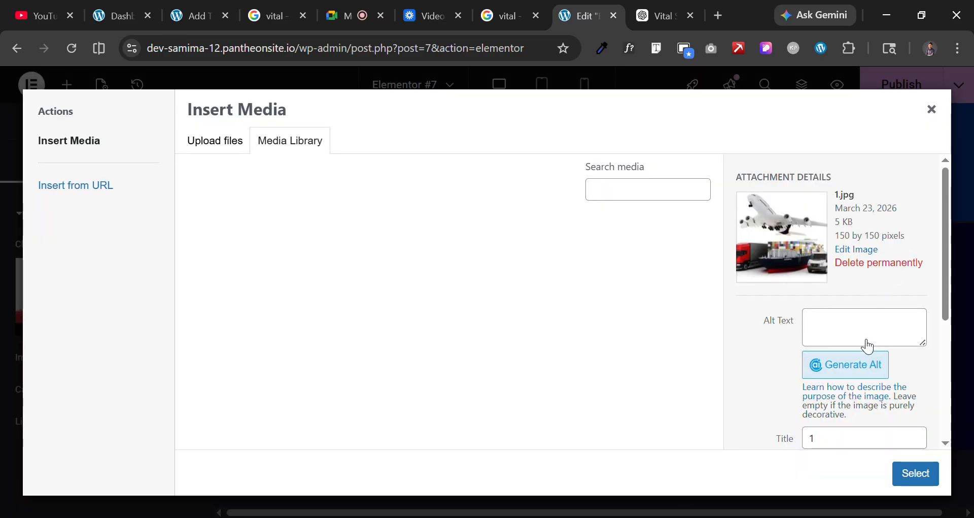
{"action": "left_click", "coordinate": [924, 475]}
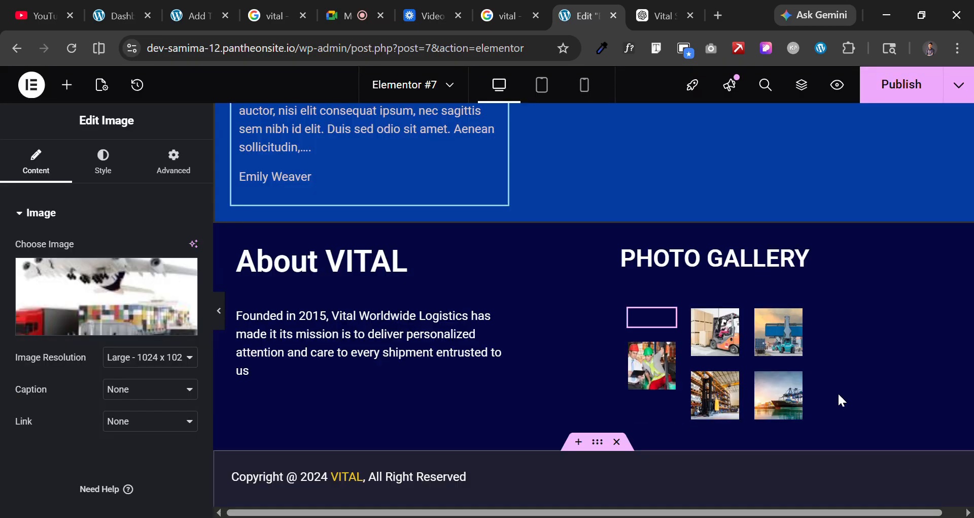
{"action": "left_click", "coordinate": [718, 333]}
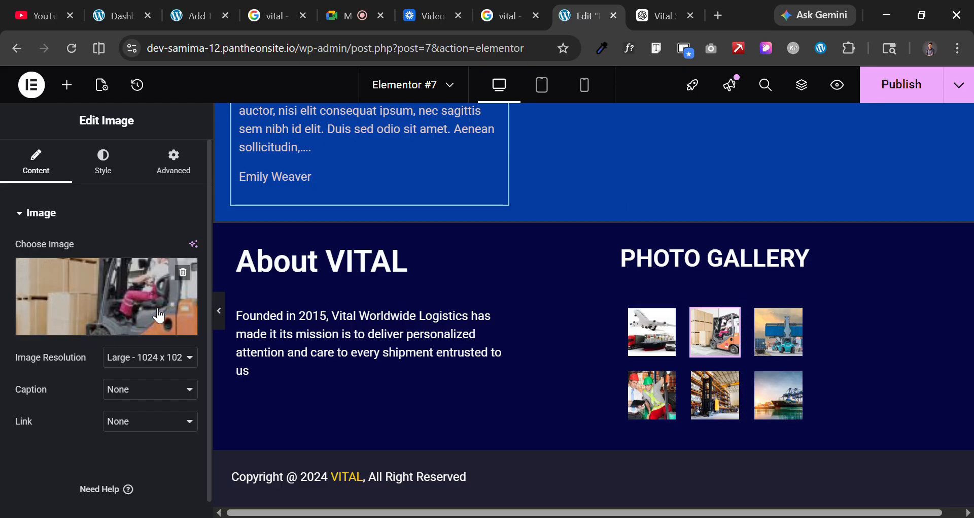
{"action": "left_click", "coordinate": [142, 310]}
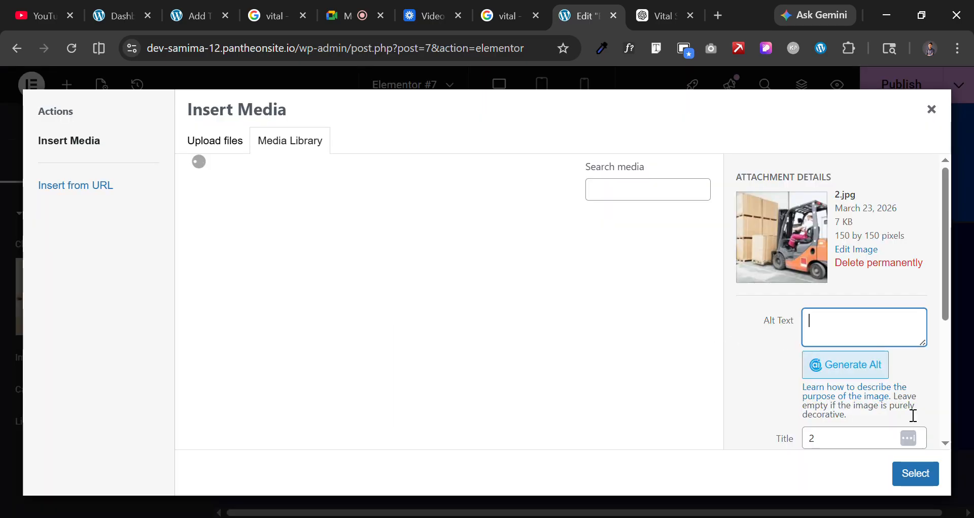
{"action": "type", "text": "vital"}
{"action": "left_click", "coordinate": [916, 473]}
Set the alt text of the gallery's blue container image (3.jpg) to "vital" and apply it.
{"action": "left_click", "coordinate": [779, 331]}
{"action": "left_click", "coordinate": [122, 300]}
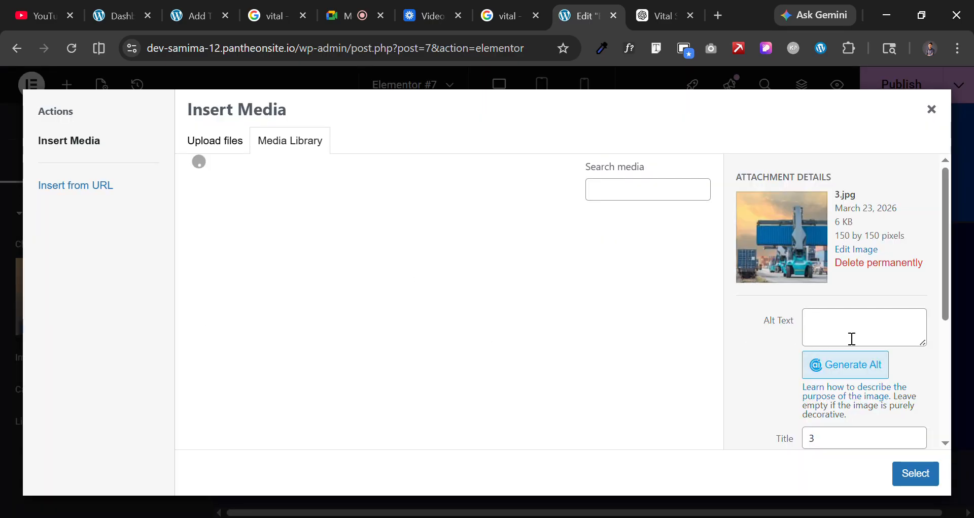
{"action": "type", "text": "vital"}
{"action": "left_click", "coordinate": [913, 473]}
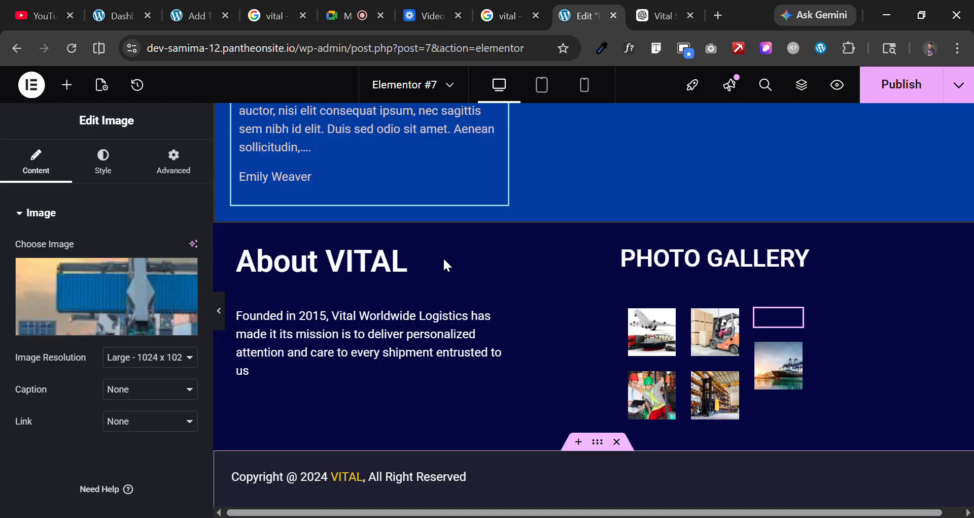
Reopen the SEO checks, examine the score and the expanded Additional items on image alt text, and look over the page sections.
{"action": "scroll", "coordinate": [679, 331], "scroll_direction": "down", "scroll_amount": 3}
{"action": "scroll", "coordinate": [683, 321], "scroll_direction": "up", "scroll_amount": 11}
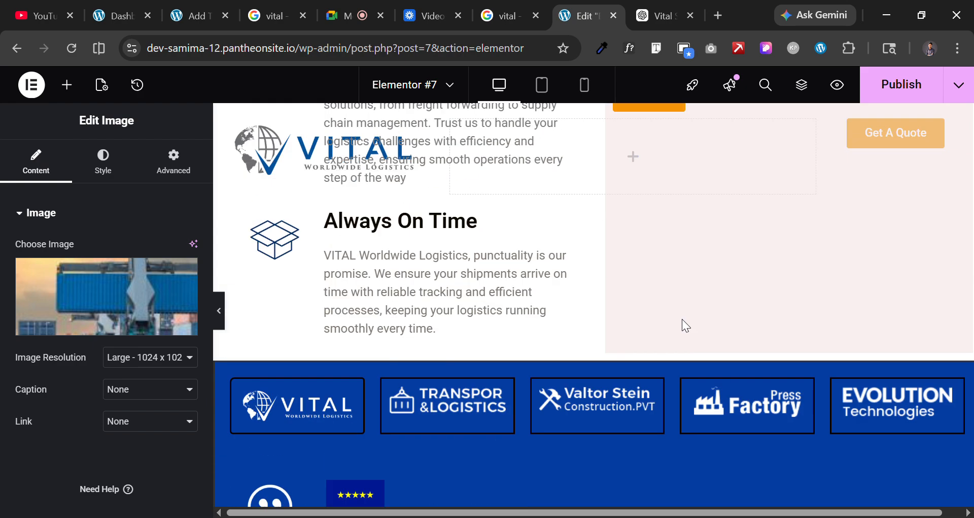
{"action": "left_click", "coordinate": [67, 86]}
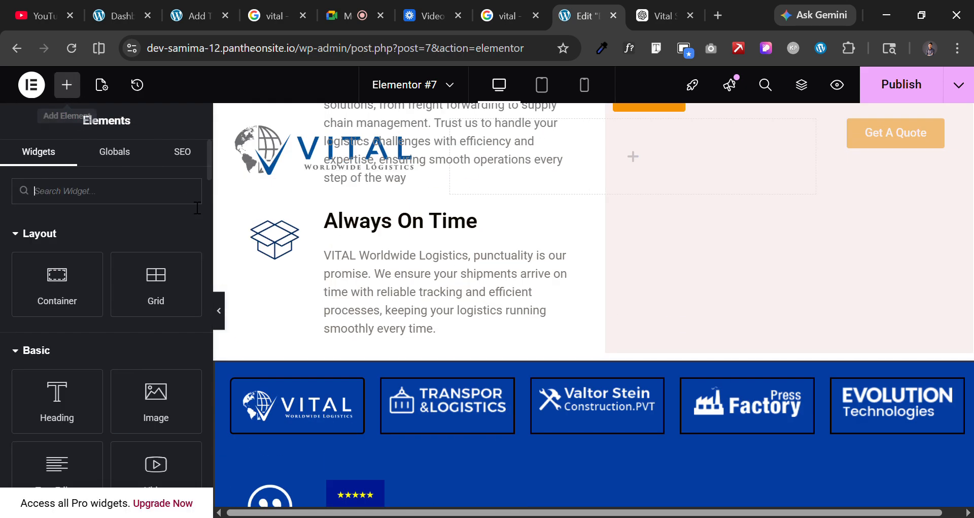
{"action": "left_click", "coordinate": [182, 152]}
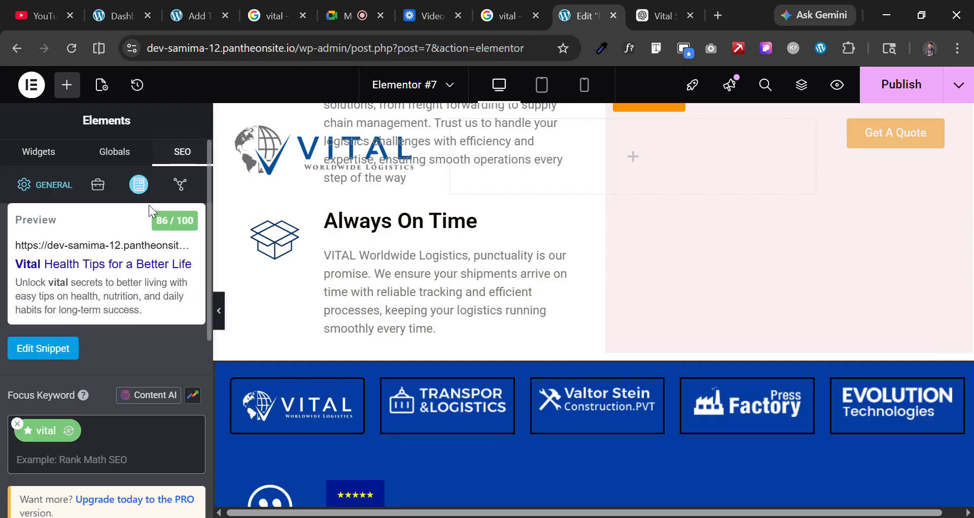
{"action": "scroll", "coordinate": [123, 287], "scroll_direction": "down", "scroll_amount": 3}
{"action": "scroll", "coordinate": [135, 282], "scroll_direction": "up", "scroll_amount": 3}
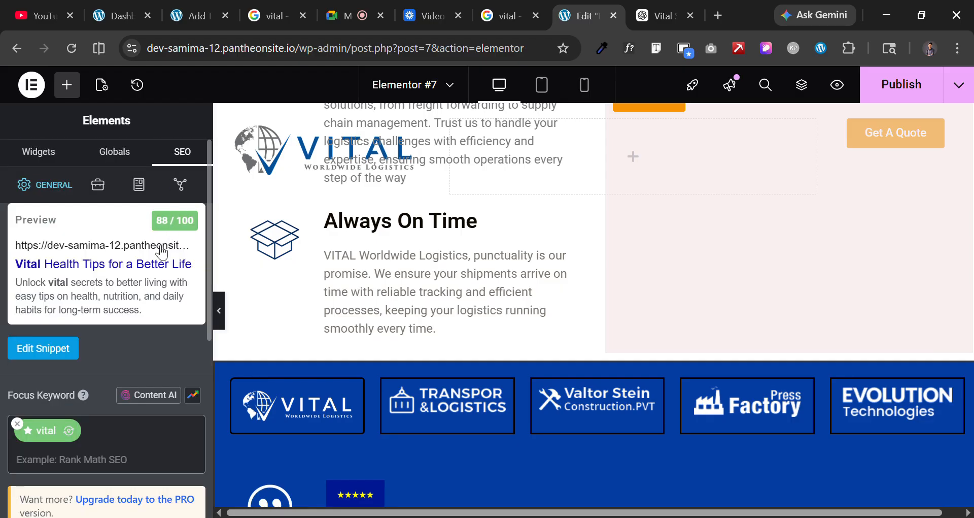
{"action": "scroll", "coordinate": [150, 283], "scroll_direction": "down", "scroll_amount": 6}
{"action": "left_click", "coordinate": [86, 447]}
{"action": "scroll", "coordinate": [158, 372], "scroll_direction": "down", "scroll_amount": 4}
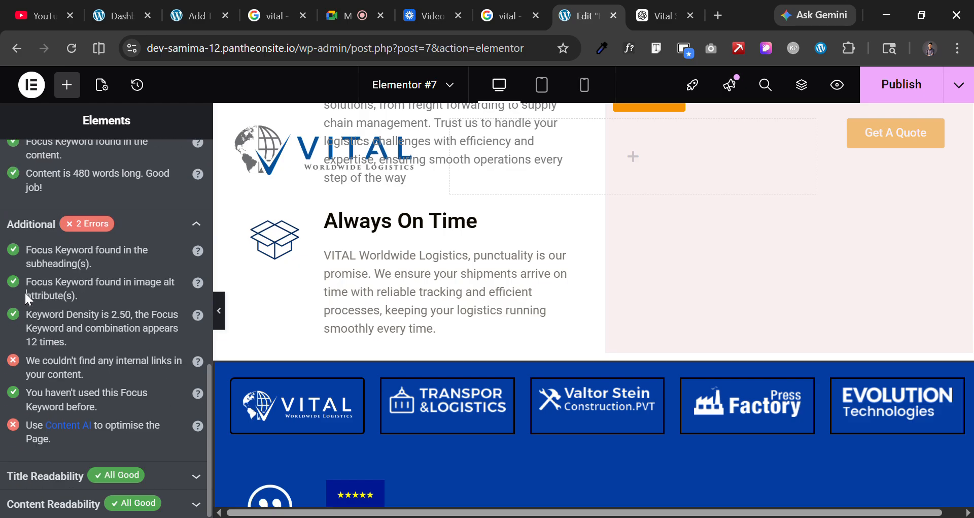
{"action": "scroll", "coordinate": [740, 306], "scroll_direction": "down", "scroll_amount": 15}
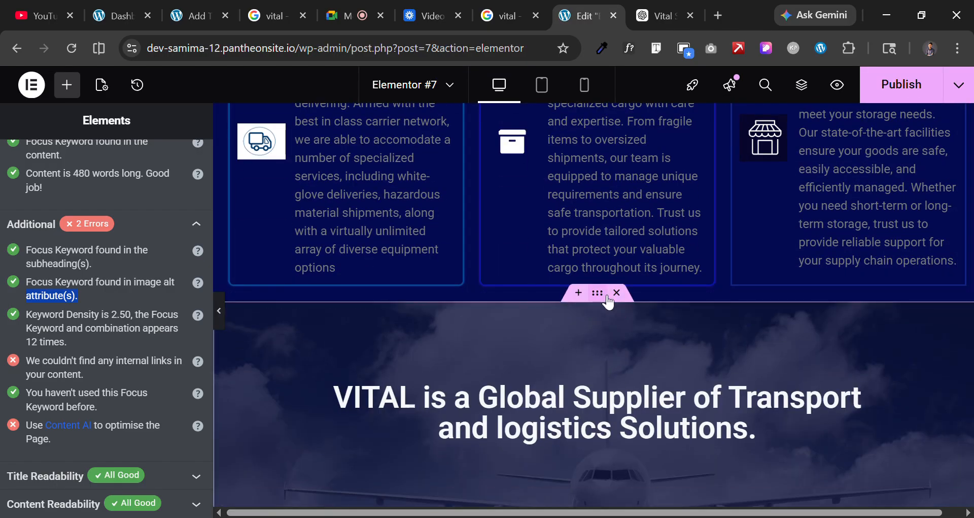
Set the alt text of the airplane background image (count-bg-1.jpg) in the "VITAL is a Global Supplier" container to "vital".
{"action": "left_click", "coordinate": [608, 299]}
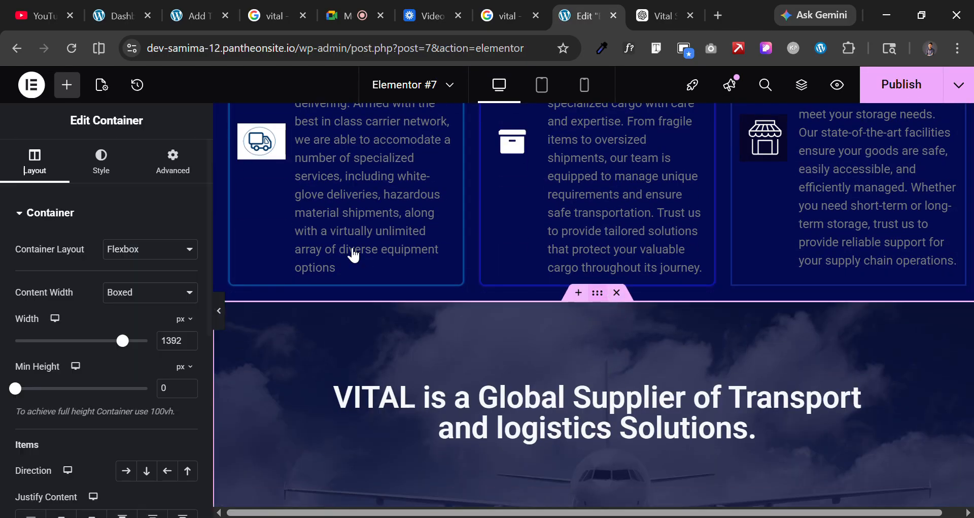
{"action": "left_click", "coordinate": [101, 161]}
{"action": "left_click", "coordinate": [104, 374]}
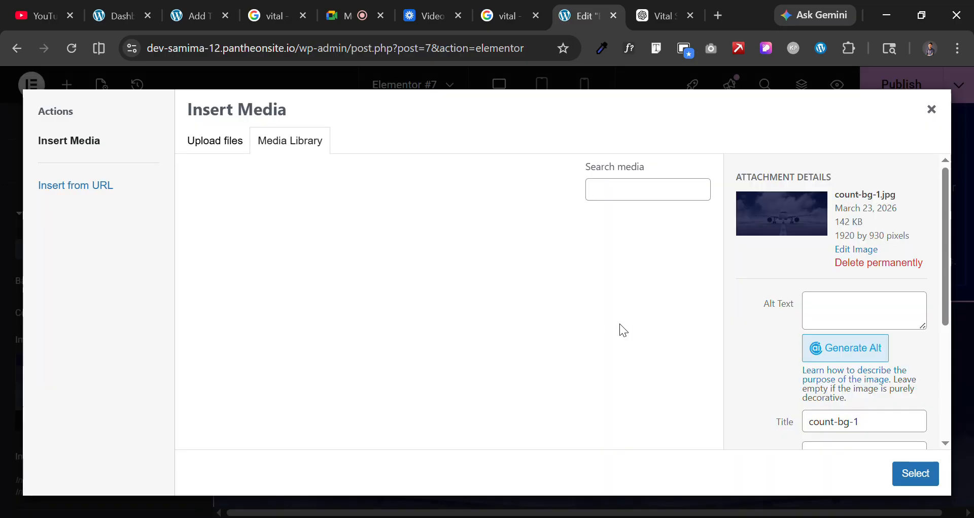
{"action": "left_click", "coordinate": [874, 310]}
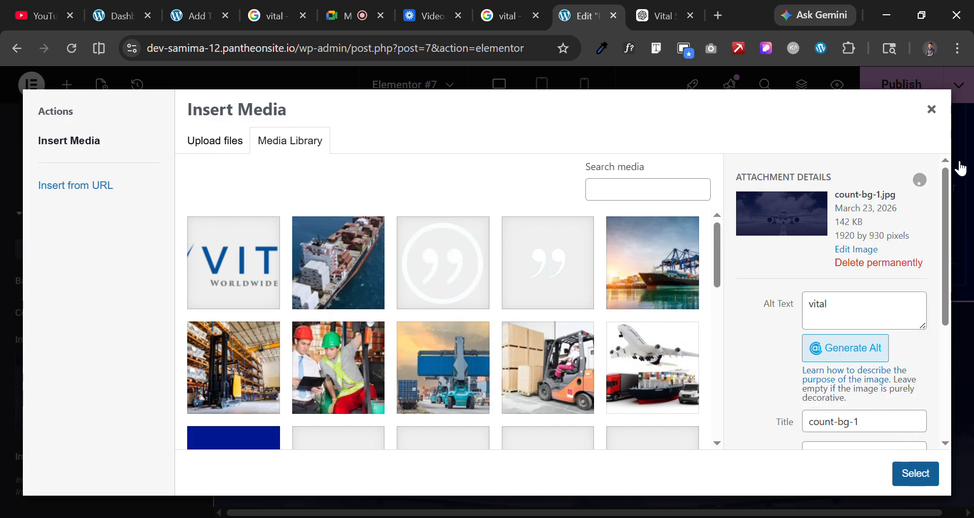
{"action": "left_click", "coordinate": [961, 168]}
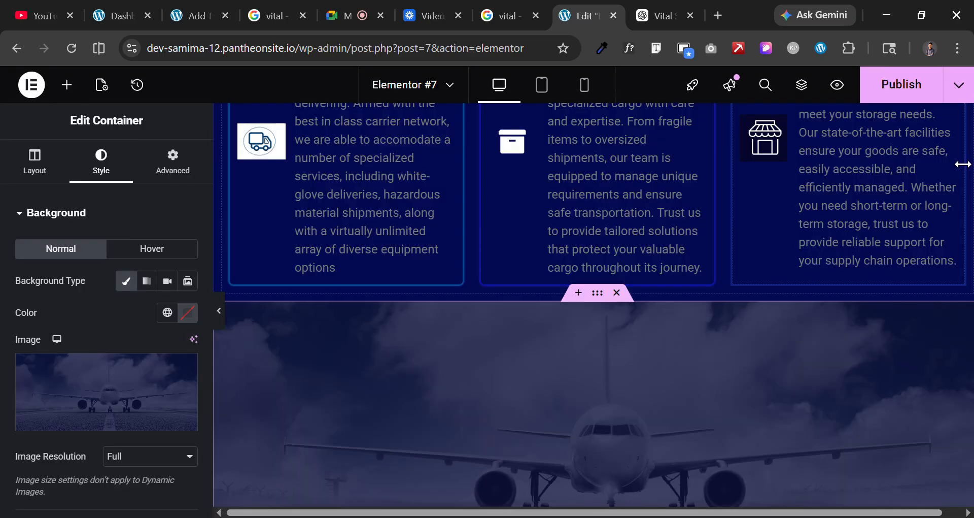
Reopen the SEO checks, examine the score and Basic SEO items, and expand the Additional group.
{"action": "left_click", "coordinate": [71, 92]}
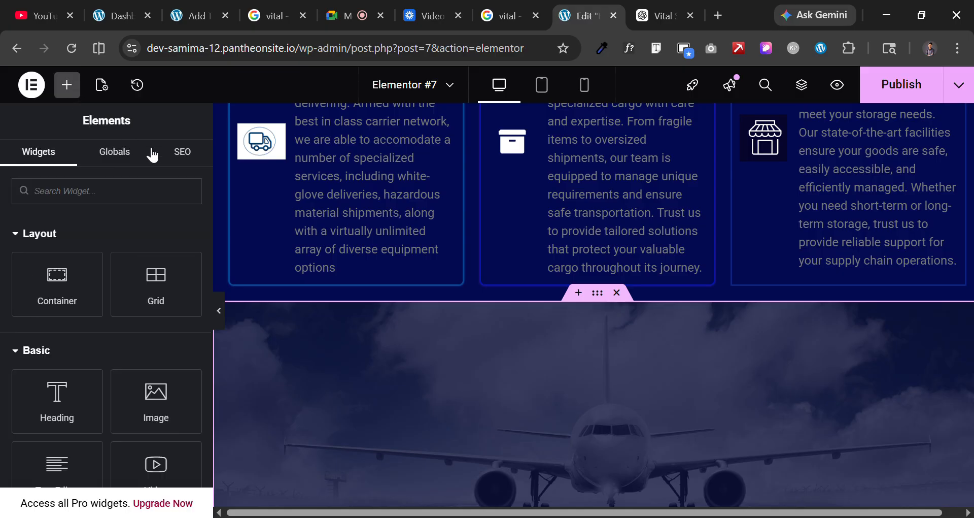
{"action": "left_click", "coordinate": [194, 158]}
{"action": "scroll", "coordinate": [102, 345], "scroll_direction": "down", "scroll_amount": 5}
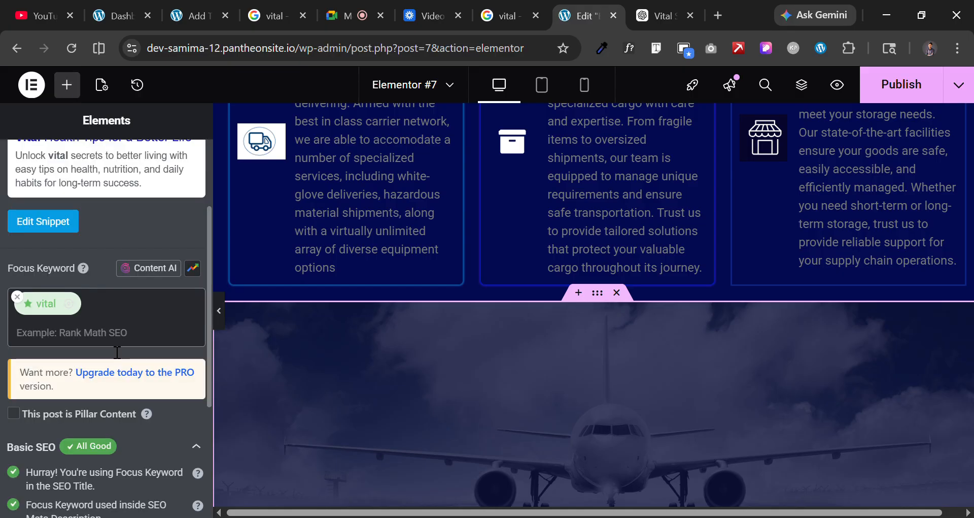
{"action": "scroll", "coordinate": [108, 345], "scroll_direction": "up", "scroll_amount": 5}
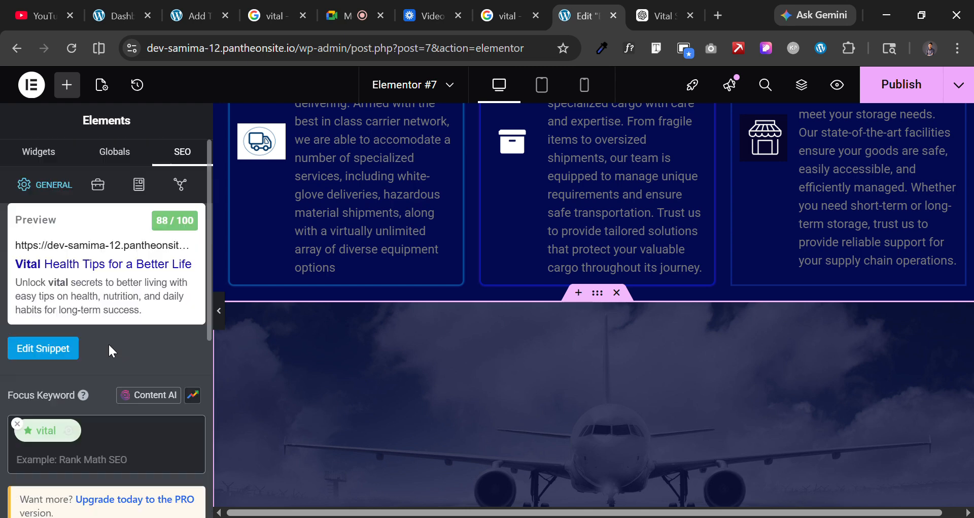
{"action": "scroll", "coordinate": [108, 373], "scroll_direction": "down", "scroll_amount": 7}
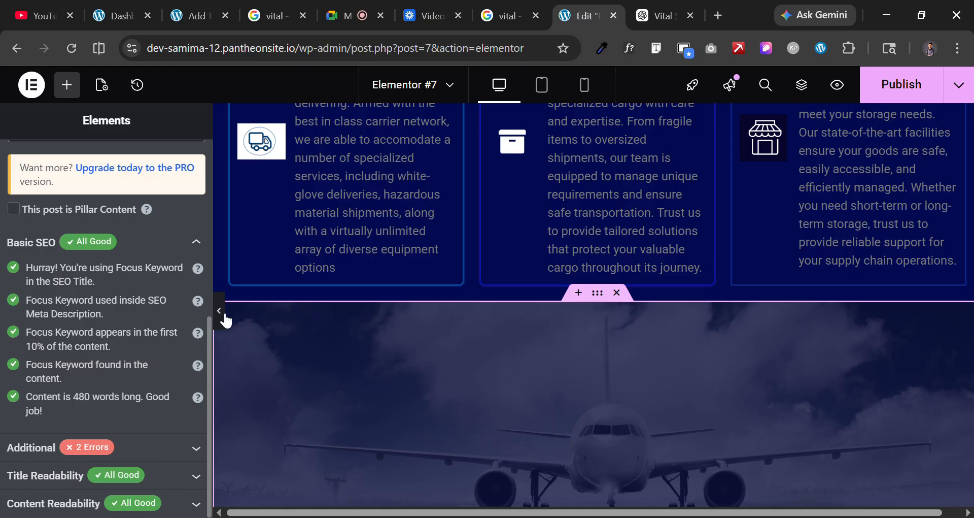
{"action": "scroll", "coordinate": [109, 249], "scroll_direction": "up", "scroll_amount": 6}
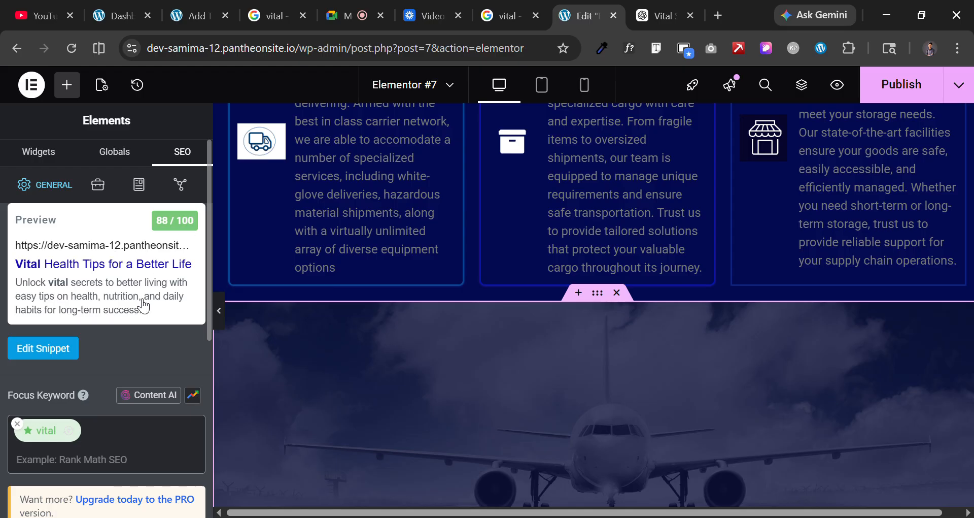
{"action": "scroll", "coordinate": [144, 301], "scroll_direction": "down", "scroll_amount": 6}
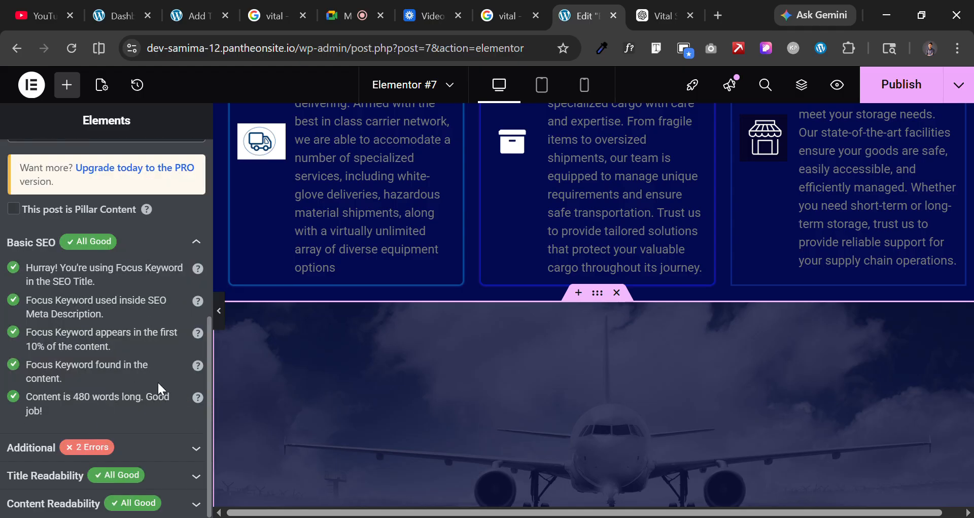
{"action": "left_click", "coordinate": [56, 454]}
{"action": "scroll", "coordinate": [133, 417], "scroll_direction": "down", "scroll_amount": 4}
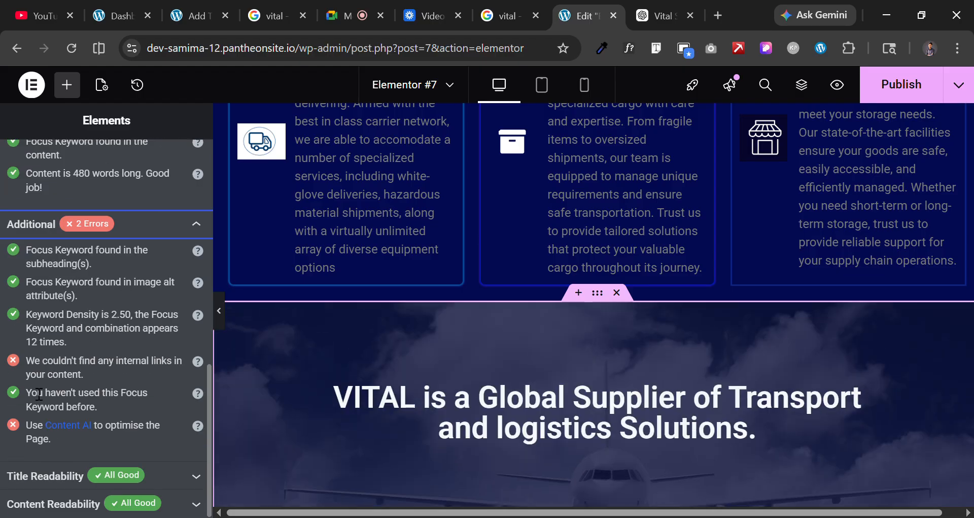
Examine the Additional checks on internal links and keyword density, and look over the page sections for the focus keyword.
{"action": "left_click_drag", "start_coordinate": [26, 360], "coordinate": [89, 375]}
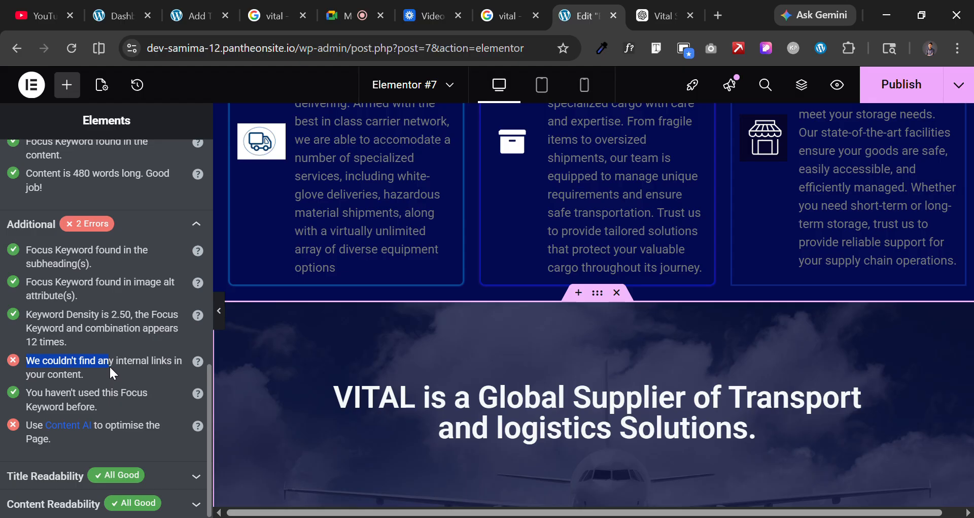
{"action": "left_click", "coordinate": [107, 286]}
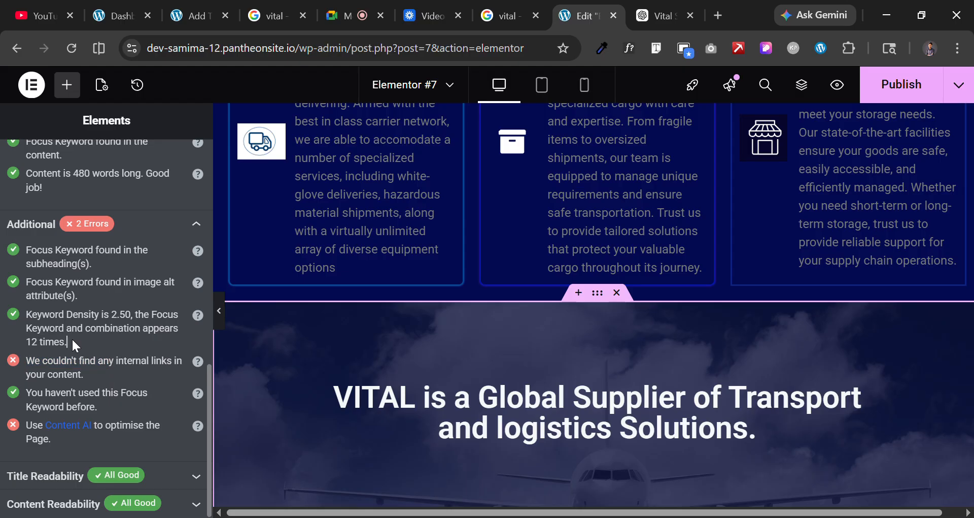
{"action": "left_click_drag", "start_coordinate": [72, 342], "coordinate": [38, 324]}
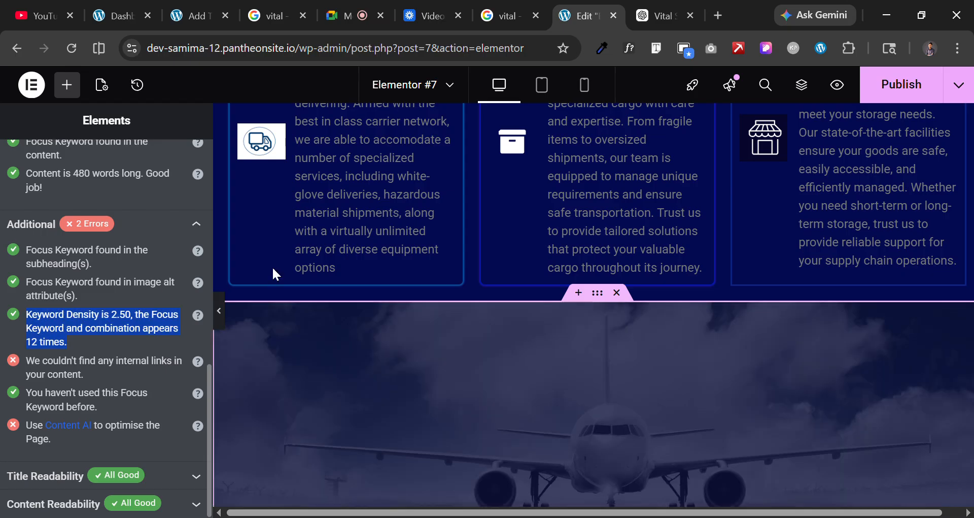
{"action": "scroll", "coordinate": [591, 251], "scroll_direction": "up", "scroll_amount": 15}
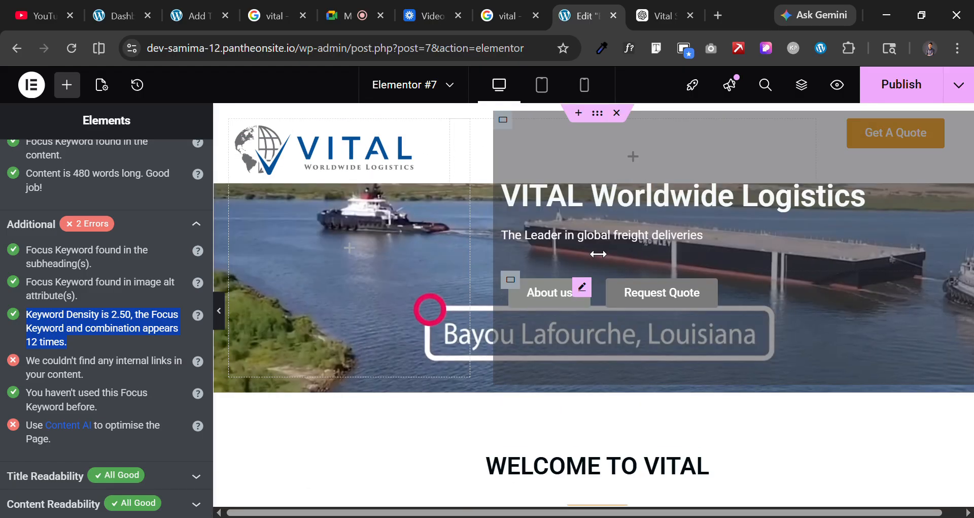
{"action": "scroll", "coordinate": [598, 254], "scroll_direction": "down", "scroll_amount": 5}
{"action": "scroll", "coordinate": [598, 254], "scroll_direction": "up", "scroll_amount": 5}
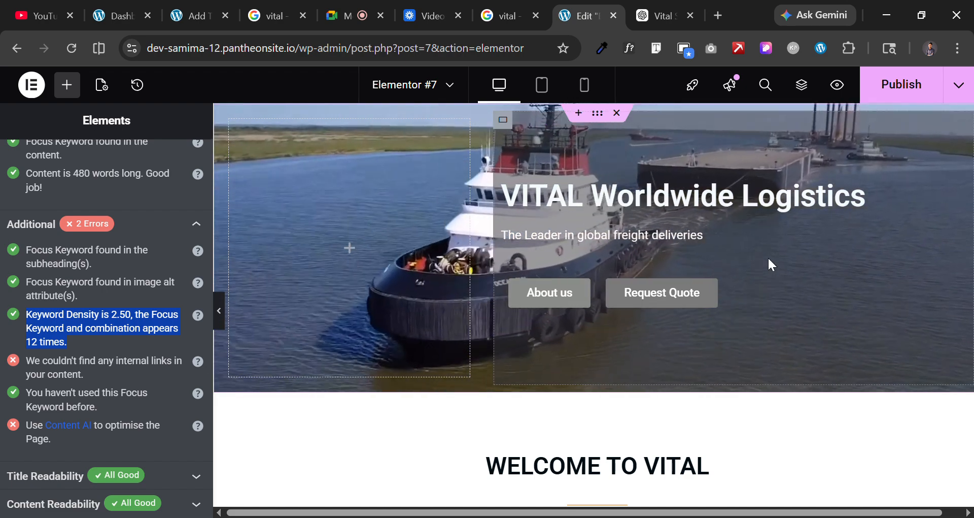
{"action": "scroll", "coordinate": [861, 255], "scroll_direction": "down", "scroll_amount": 10}
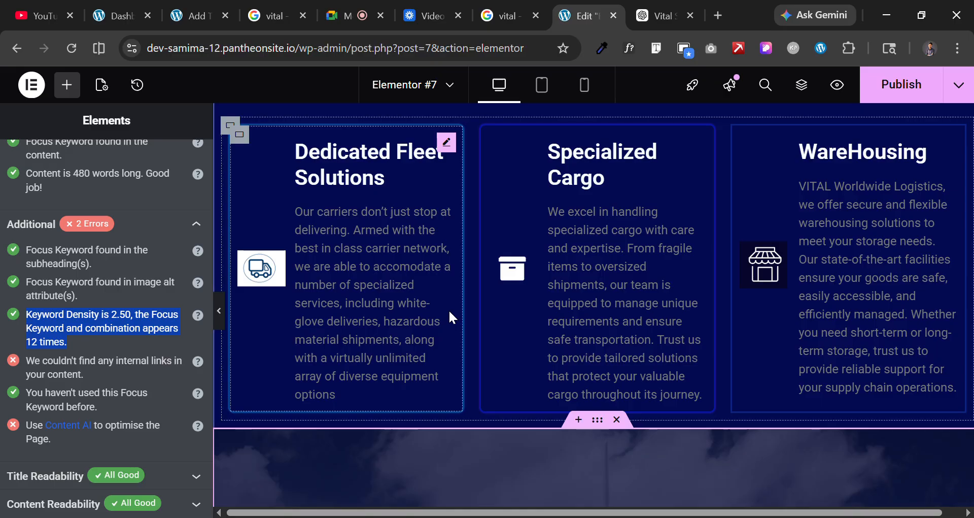
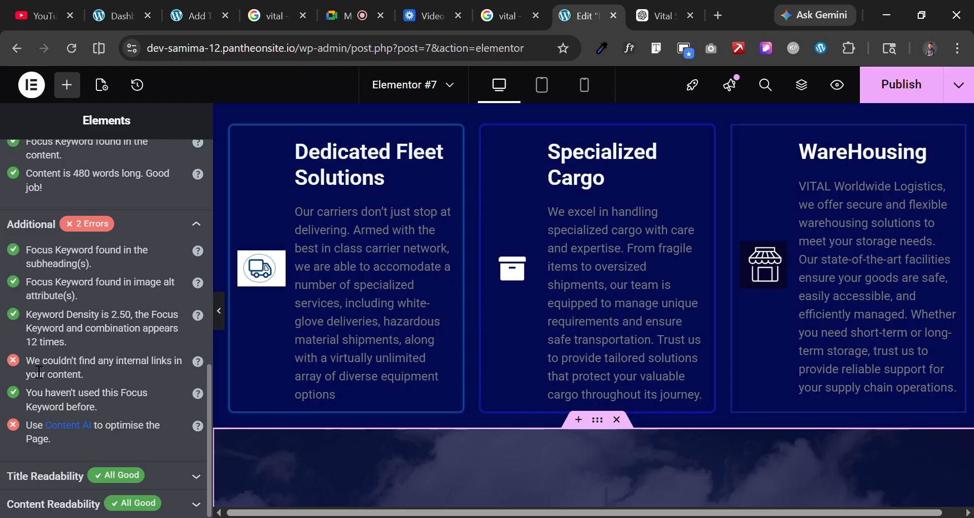
Open the hero section's About us button for editing, where an internal link can be added.
{"action": "left_click", "coordinate": [111, 374]}
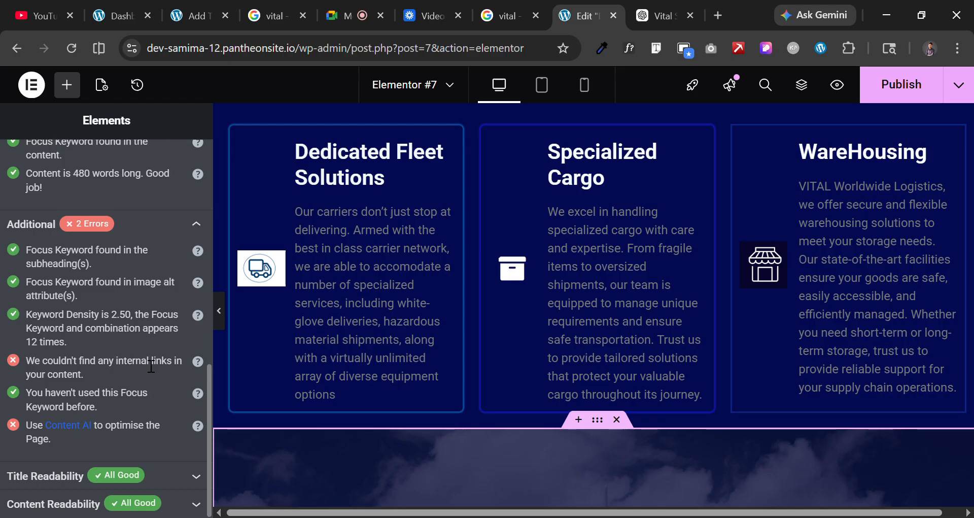
{"action": "scroll", "coordinate": [531, 337], "scroll_direction": "up", "scroll_amount": 10}
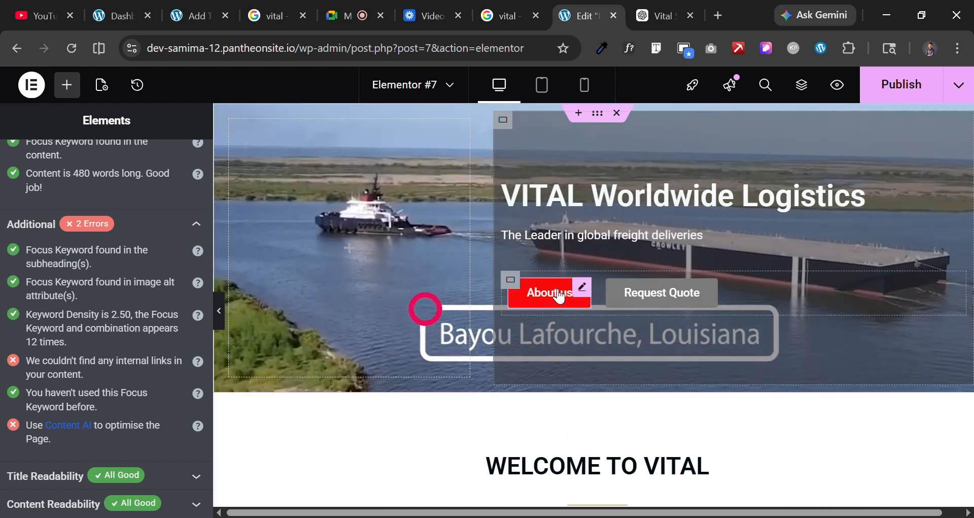
{"action": "left_click", "coordinate": [559, 296]}
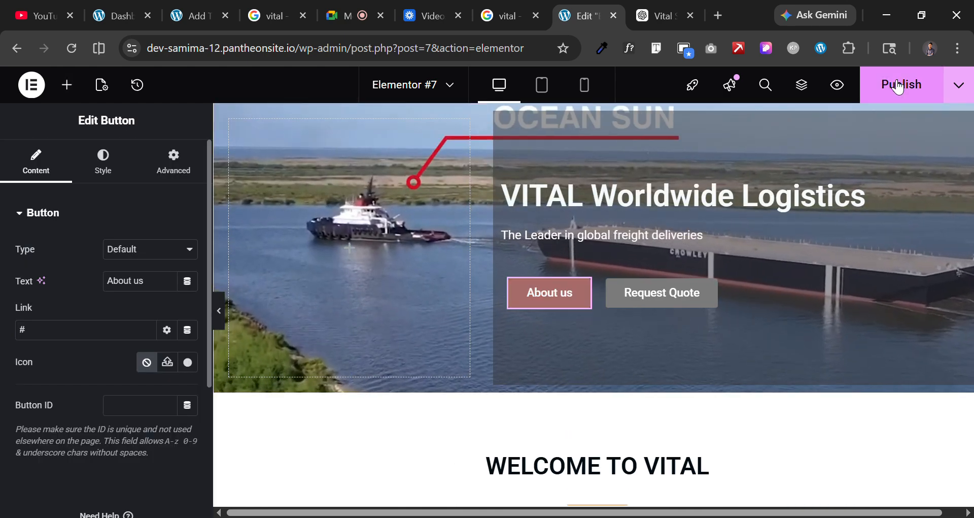
Publish the page changes and view the live page.
{"action": "left_click", "coordinate": [899, 87]}
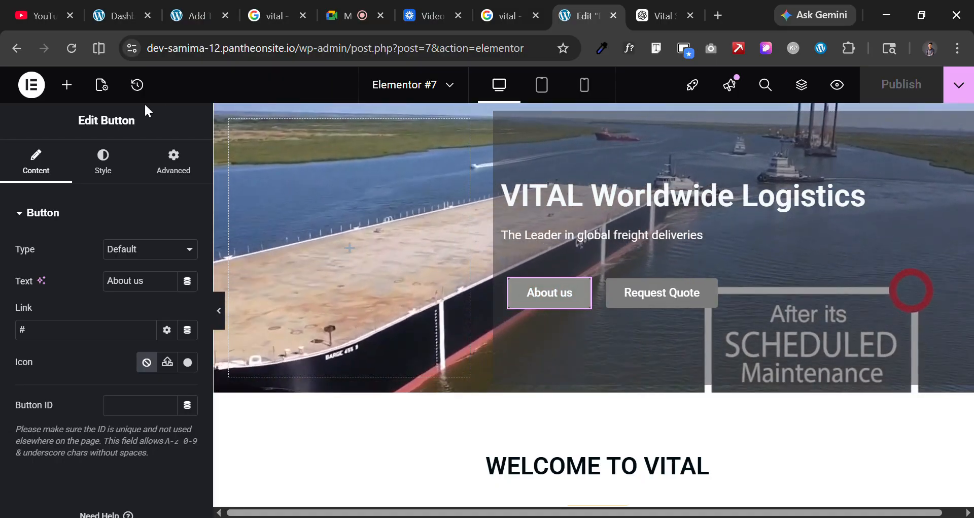
{"action": "left_click", "coordinate": [958, 85]}
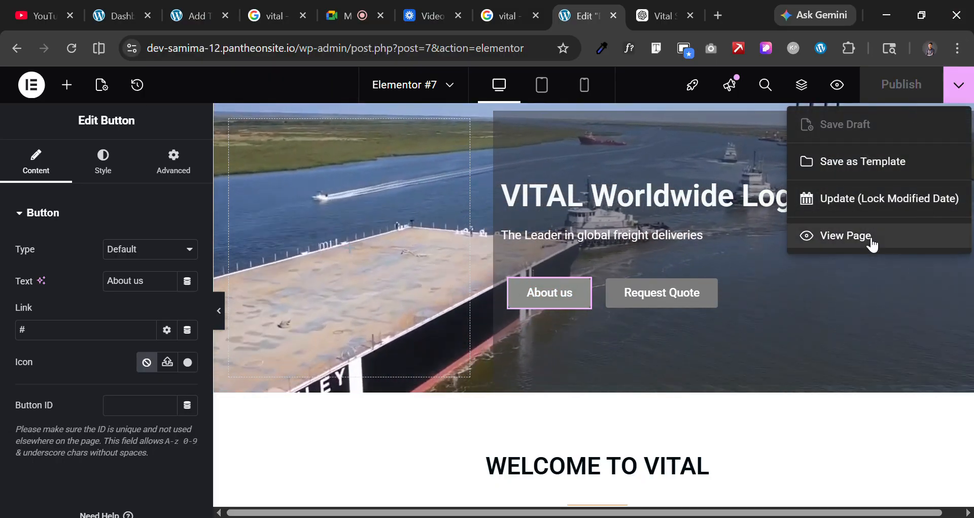
{"action": "left_click", "coordinate": [867, 237]}
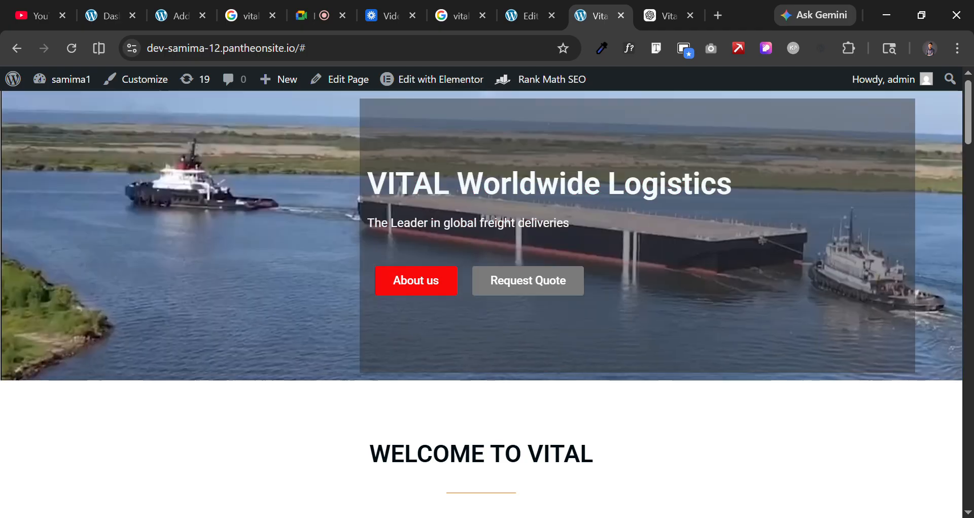
Open the site's WordPress dashboard in a separate tab, start a new page and dismiss the welcome guide.
{"action": "mouse_move", "coordinate": [72, 84]}
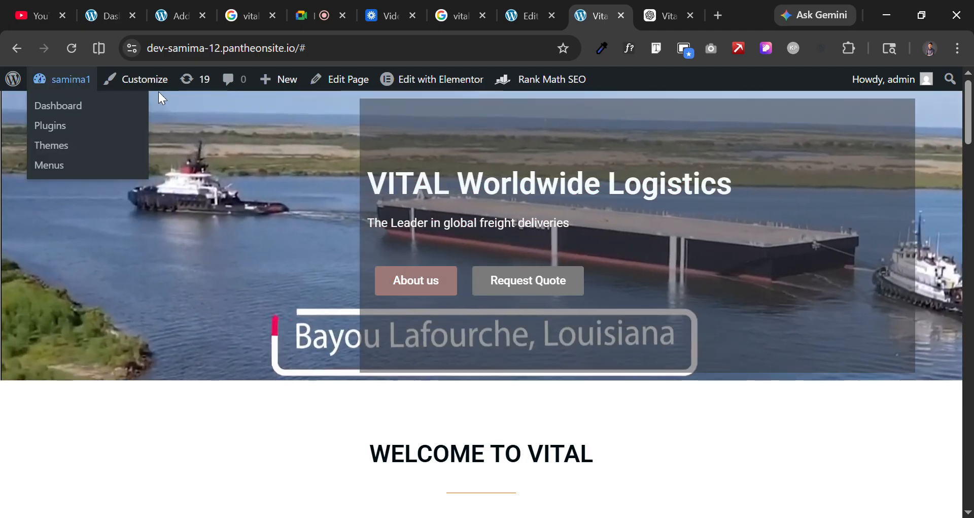
{"action": "left_click", "coordinate": [610, 2]}
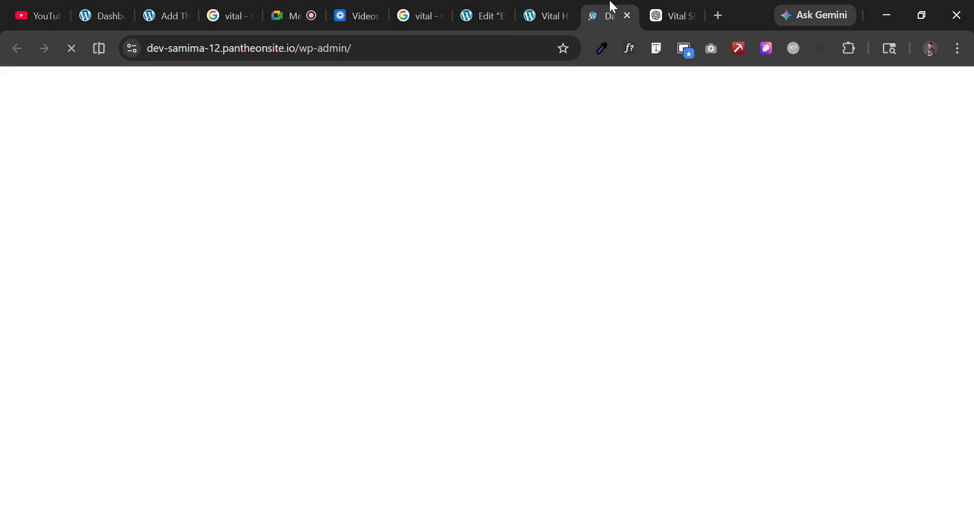
{"action": "left_click_drag", "start_coordinate": [614, 7], "coordinate": [540, 6]}
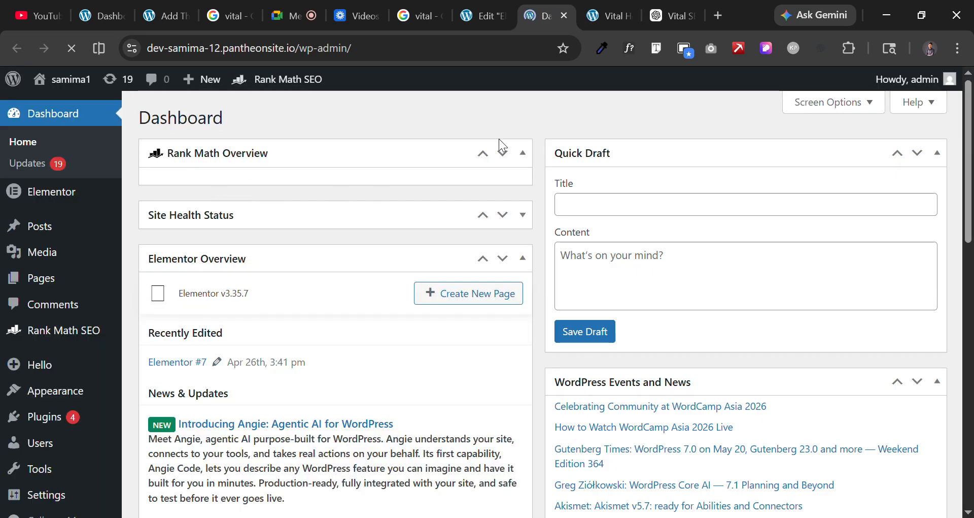
{"action": "mouse_move", "coordinate": [54, 287]}
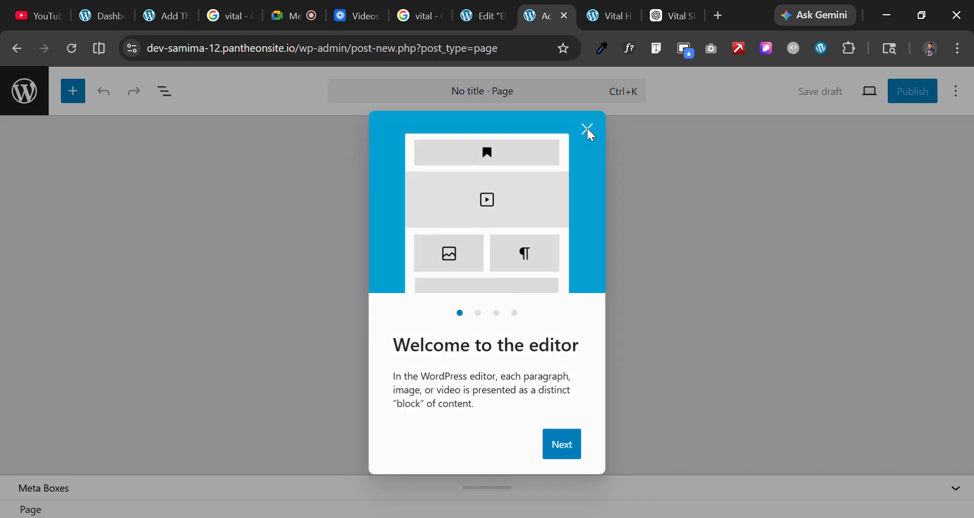
{"action": "left_click", "coordinate": [587, 128]}
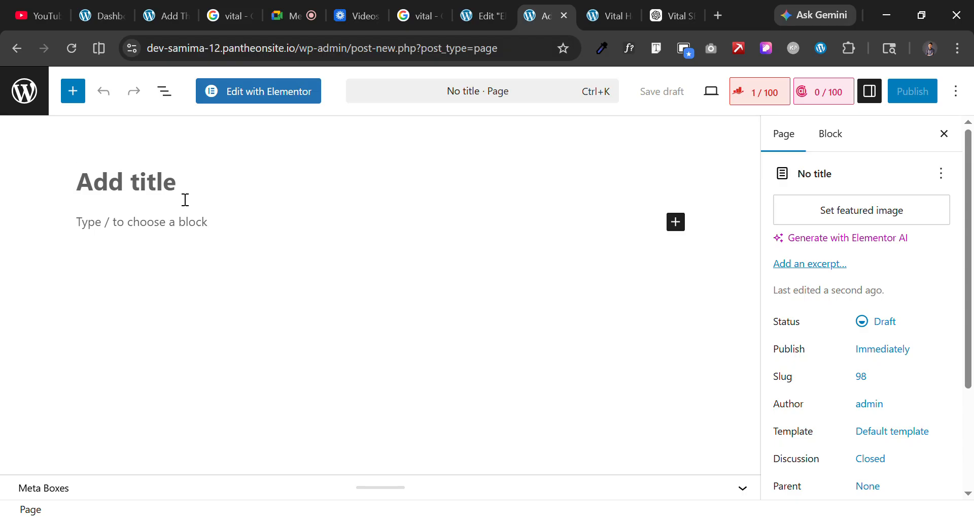
Title the new page "Contact us" and publish it.
{"action": "type", "text": "c"}
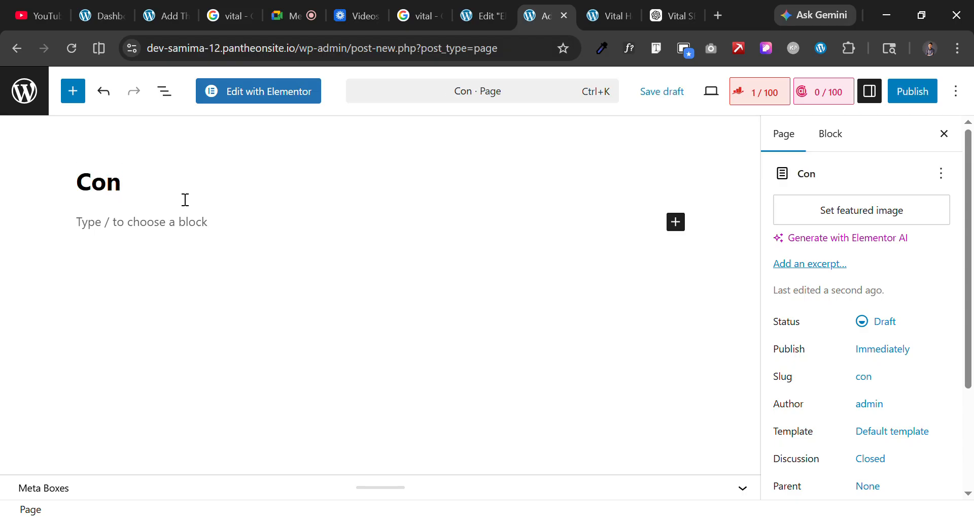
{"action": "type", "text": "ontact us"}
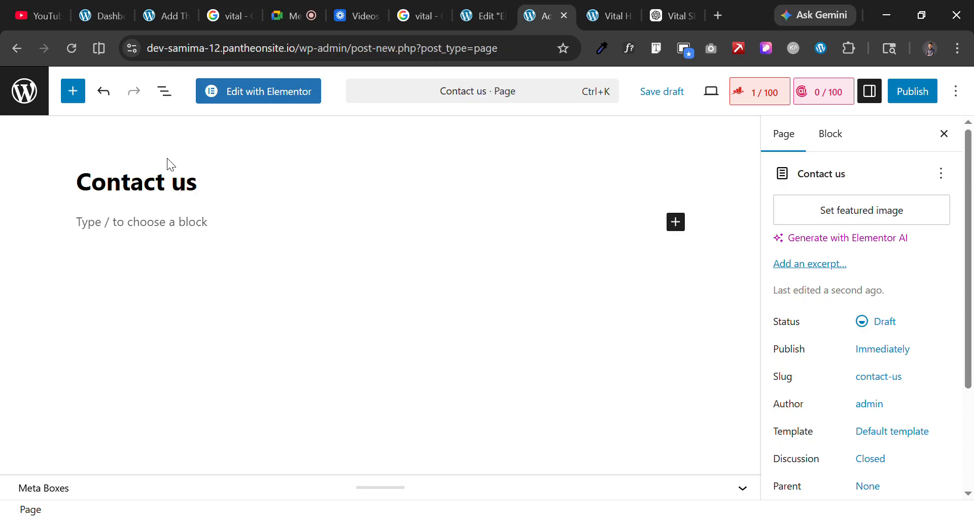
{"action": "left_click", "coordinate": [916, 92]}
{"action": "left_click", "coordinate": [922, 94]}
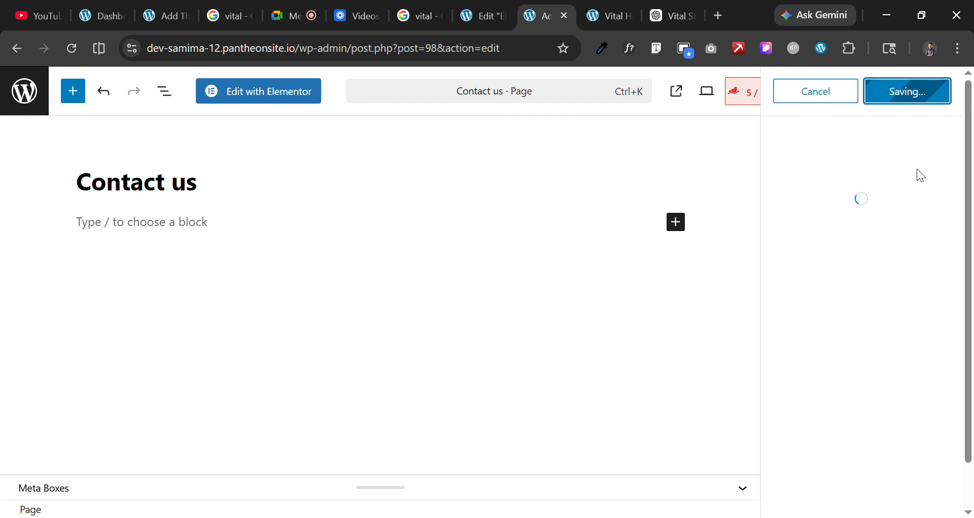
Copy the Contact us page's address, close its tab and return to the Elementor editor.
{"action": "left_click", "coordinate": [947, 229]}
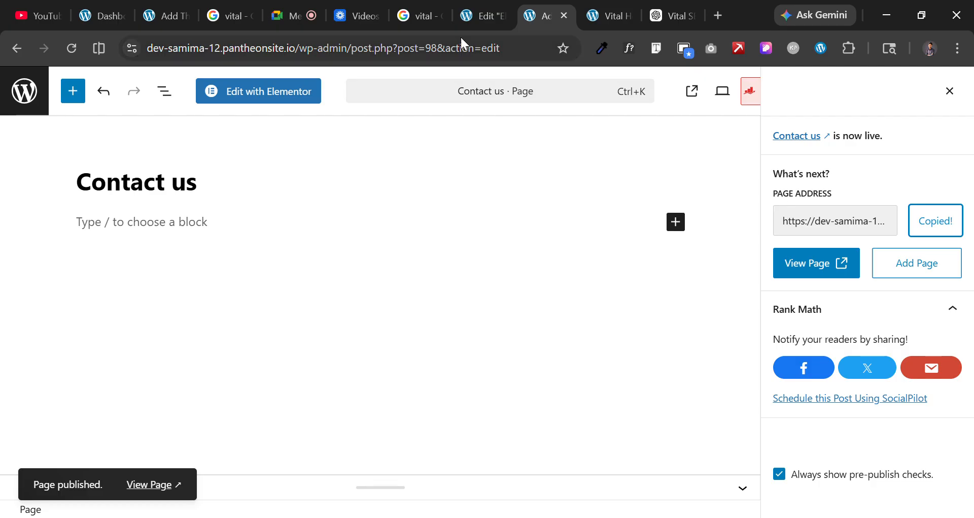
{"action": "left_click", "coordinate": [564, 16]}
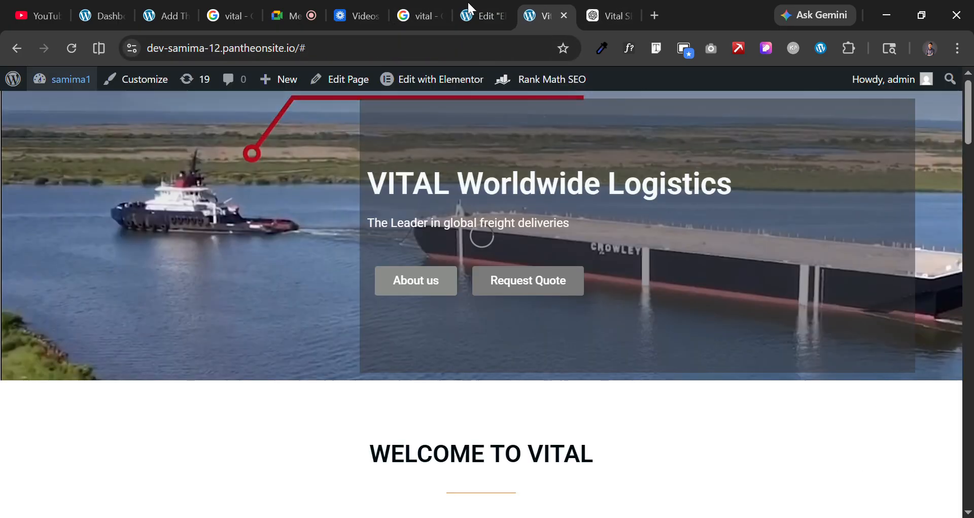
{"action": "left_click", "coordinate": [468, 2]}
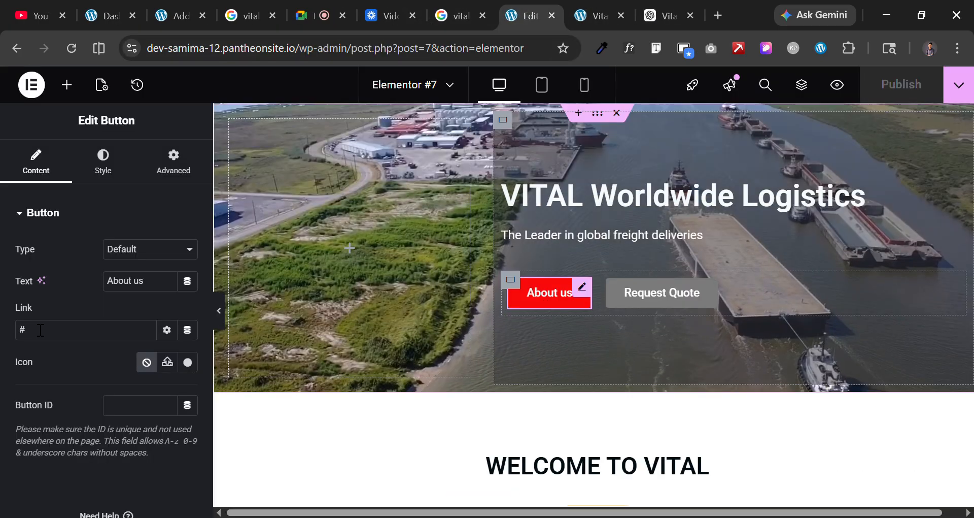
Replace the About us button's link with the copied Contact us page address.
{"action": "left_click_drag", "start_coordinate": [39, 332], "coordinate": [1, 329]}
{"action": "key", "text": "ctrl+v"}
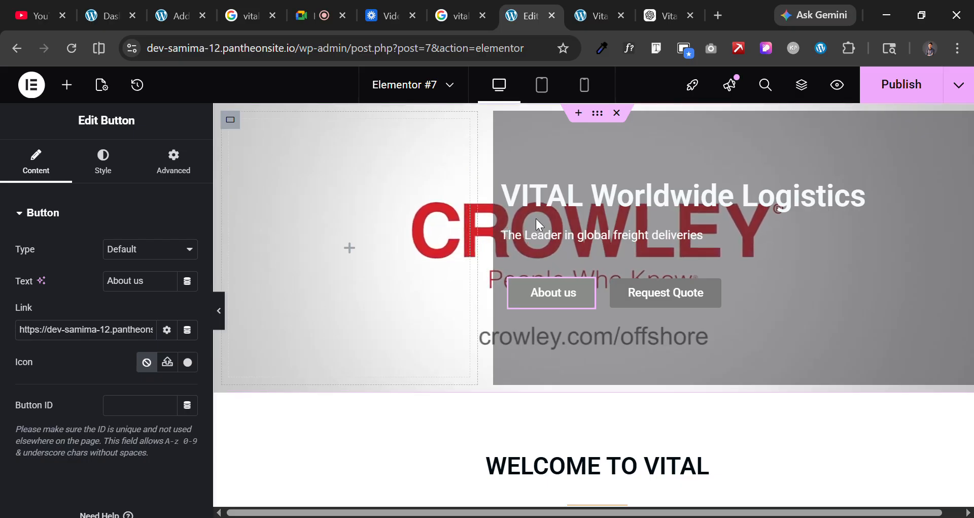
Look over the page's sections from the hero banner down past the freight forwarding cards.
{"action": "scroll", "coordinate": [646, 319], "scroll_direction": "down", "scroll_amount": 5}
{"action": "scroll", "coordinate": [643, 321], "scroll_direction": "up", "scroll_amount": 5}
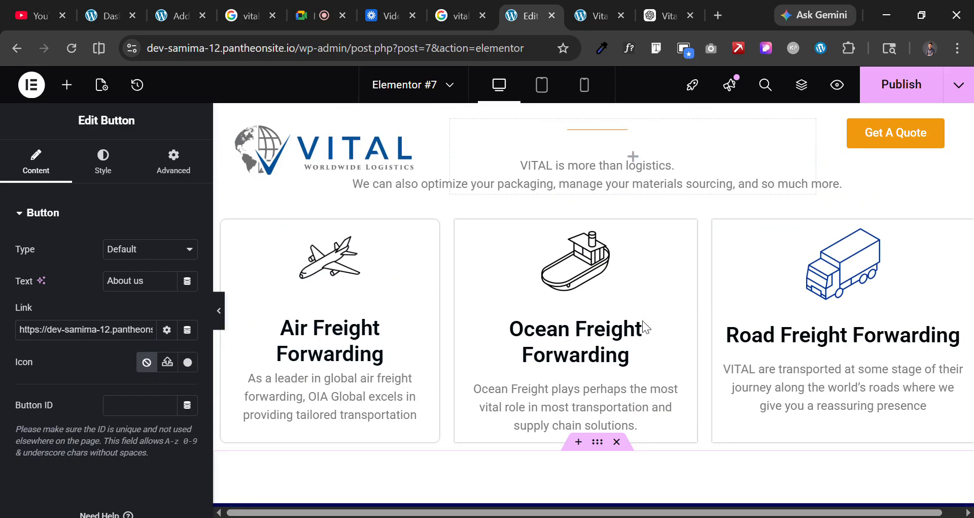
{"action": "scroll", "coordinate": [637, 331], "scroll_direction": "down", "scroll_amount": 15}
{"action": "scroll", "coordinate": [628, 322], "scroll_direction": "up", "scroll_amount": 13}
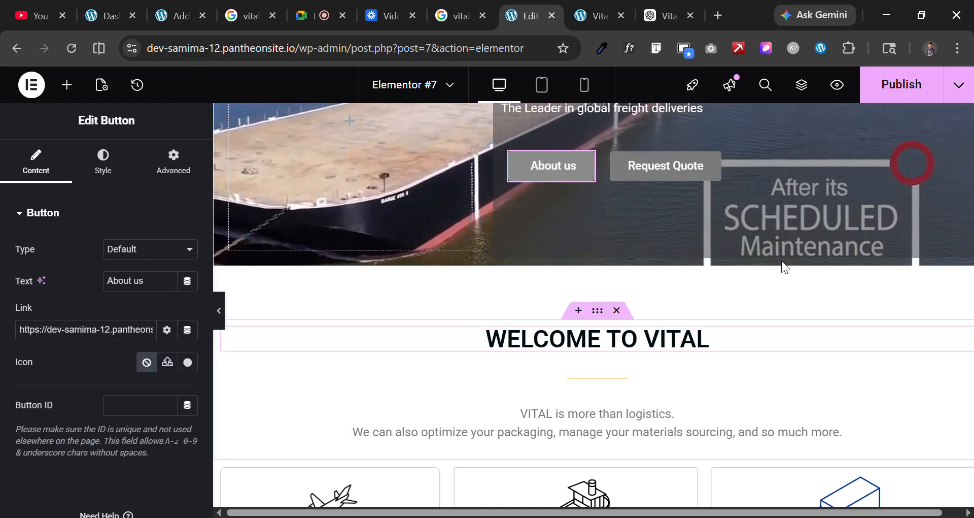
{"action": "scroll", "coordinate": [628, 227], "scroll_direction": "down", "scroll_amount": 6}
{"action": "scroll", "coordinate": [607, 235], "scroll_direction": "up", "scroll_amount": 6}
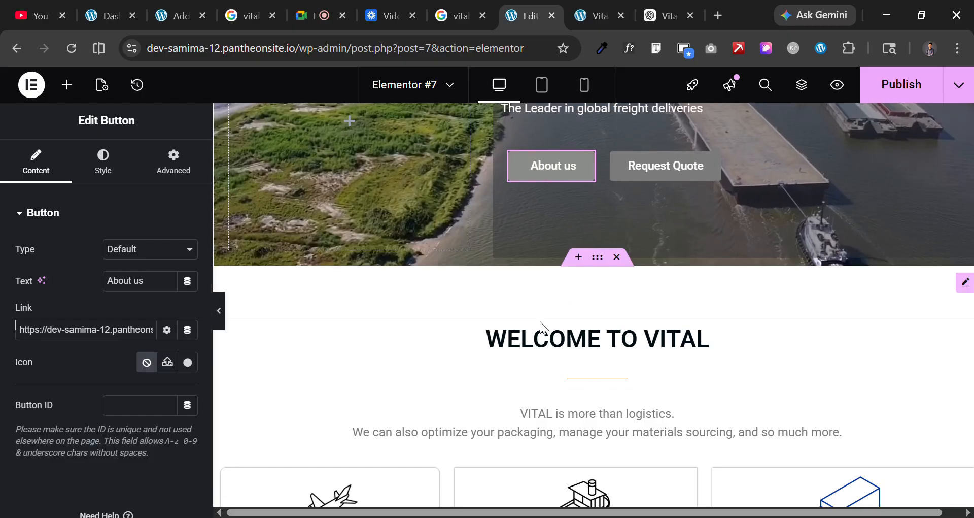
{"action": "scroll", "coordinate": [541, 326], "scroll_direction": "down", "scroll_amount": 4}
{"action": "scroll", "coordinate": [541, 326], "scroll_direction": "up", "scroll_amount": 5}
Open the page's SEO analysis and examine its Additional checks, including the Content AI recommendation.
{"action": "left_click", "coordinate": [67, 85]}
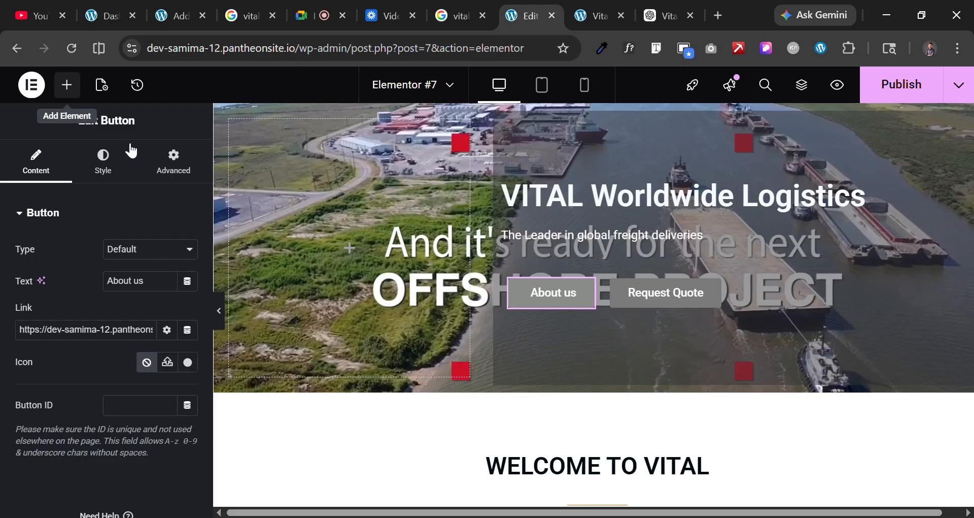
{"action": "left_click", "coordinate": [184, 153]}
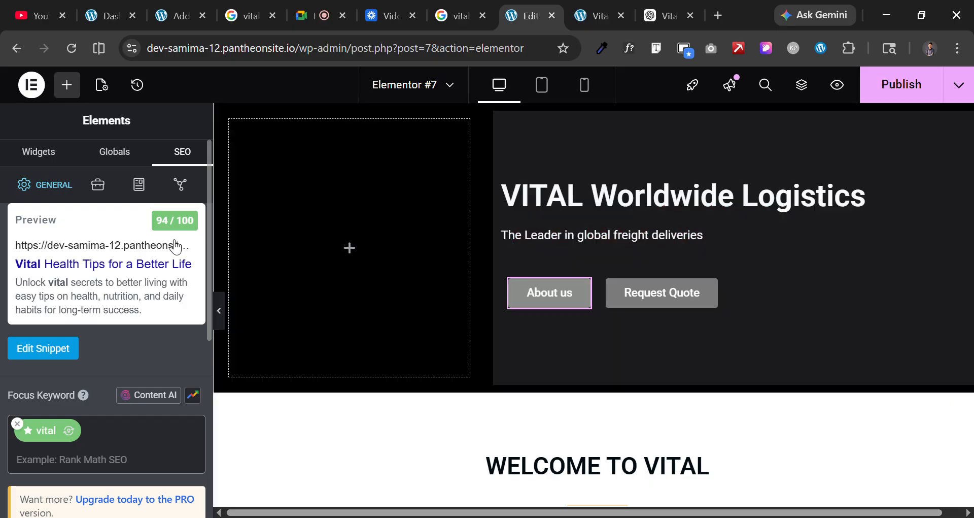
{"action": "scroll", "coordinate": [117, 386], "scroll_direction": "down", "scroll_amount": 5}
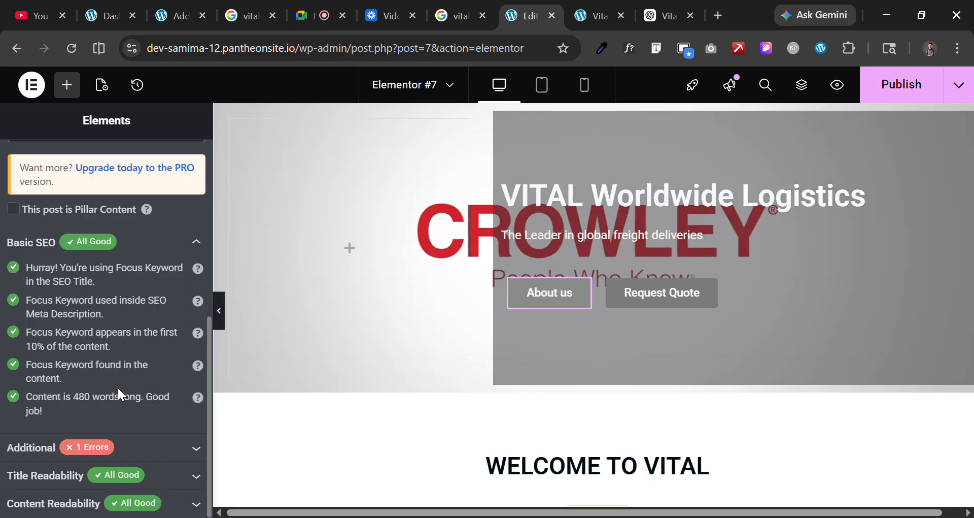
{"action": "left_click", "coordinate": [101, 456]}
{"action": "scroll", "coordinate": [142, 374], "scroll_direction": "down", "scroll_amount": 4}
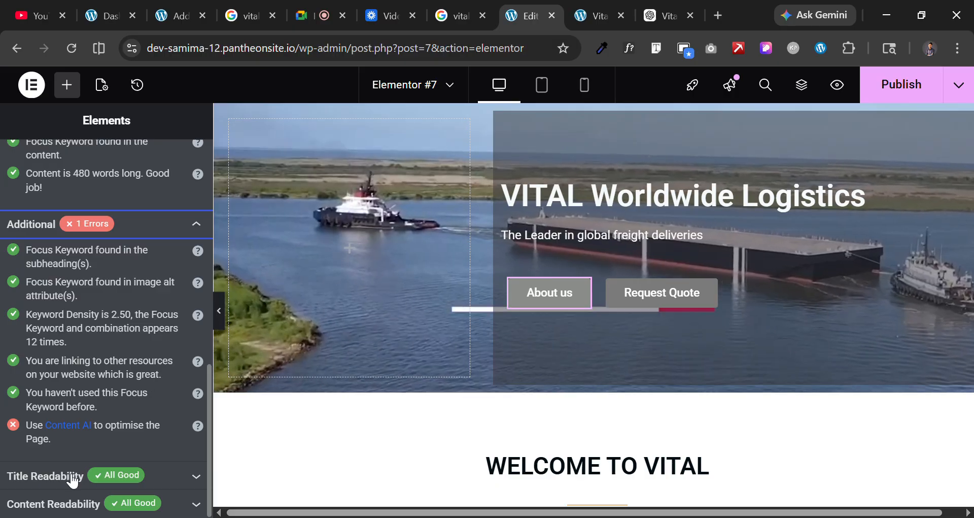
{"action": "left_click_drag", "start_coordinate": [57, 440], "coordinate": [37, 440]}
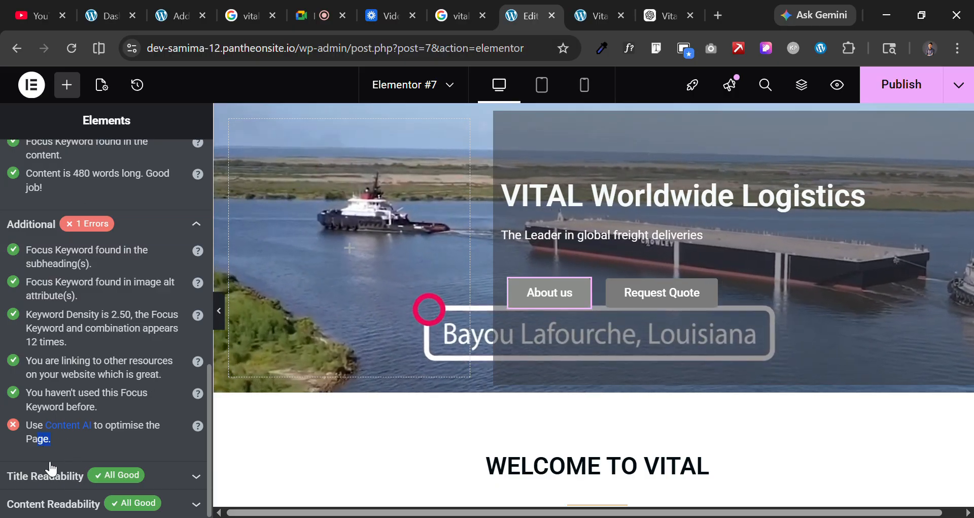
{"action": "left_click", "coordinate": [142, 430]}
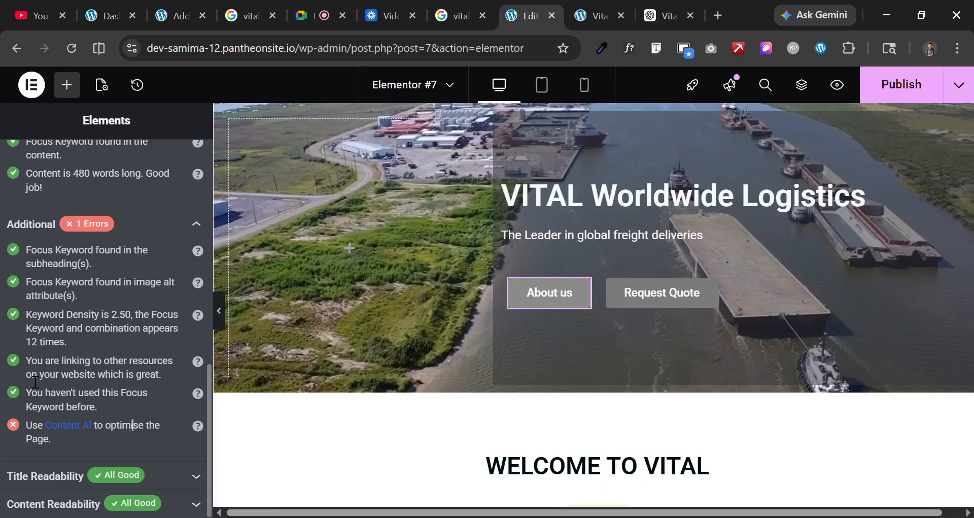
Review the Additional checks on linking to other website resources and earlier use of the focus keyword.
{"action": "left_click_drag", "start_coordinate": [94, 380], "coordinate": [67, 364]}
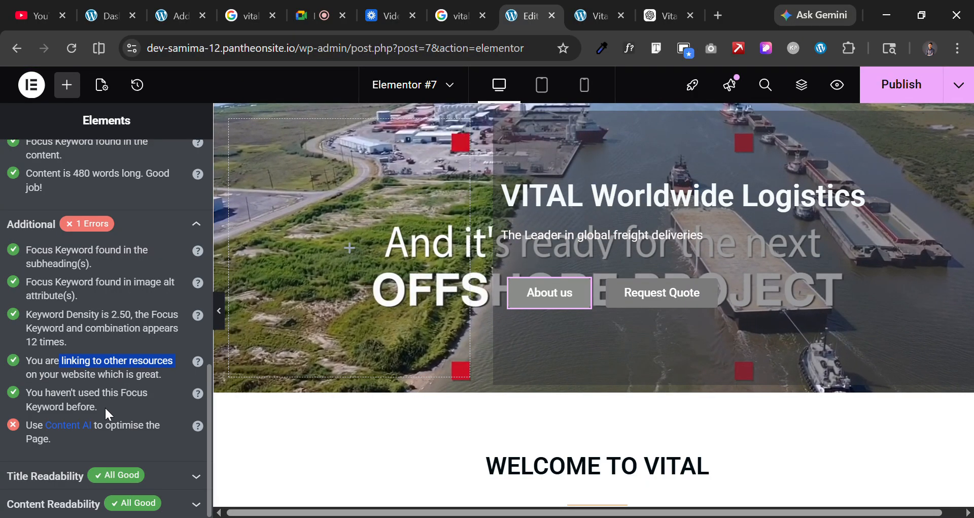
{"action": "left_click_drag", "start_coordinate": [111, 409], "coordinate": [41, 401]}
{"action": "scroll", "coordinate": [67, 346], "scroll_direction": "up", "scroll_amount": 2}
{"action": "scroll", "coordinate": [66, 323], "scroll_direction": "down", "scroll_amount": 2}
{"action": "left_click_drag", "start_coordinate": [32, 361], "coordinate": [129, 403]}
{"action": "left_click", "coordinate": [129, 401]}
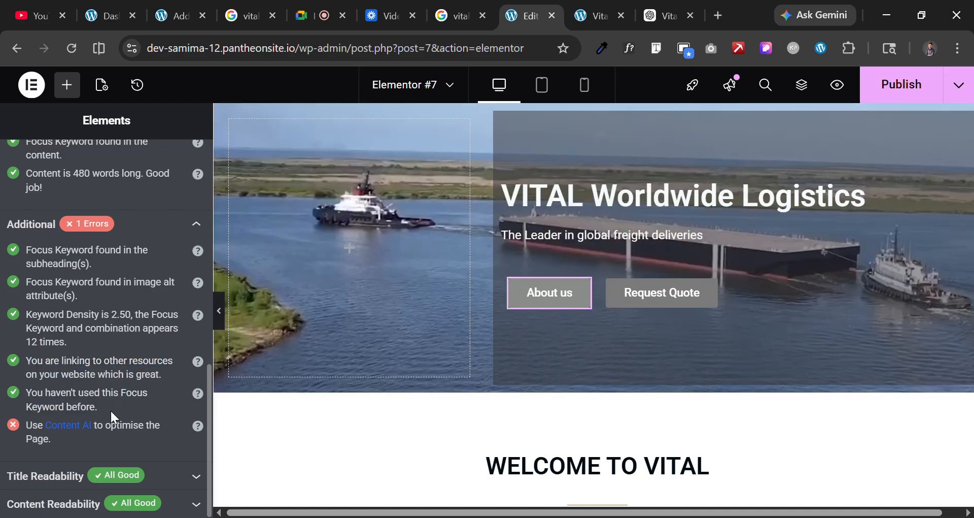
Expand the Title Readability checks and read the one about the focus keyword's position in the SEO title.
{"action": "left_click", "coordinate": [91, 486]}
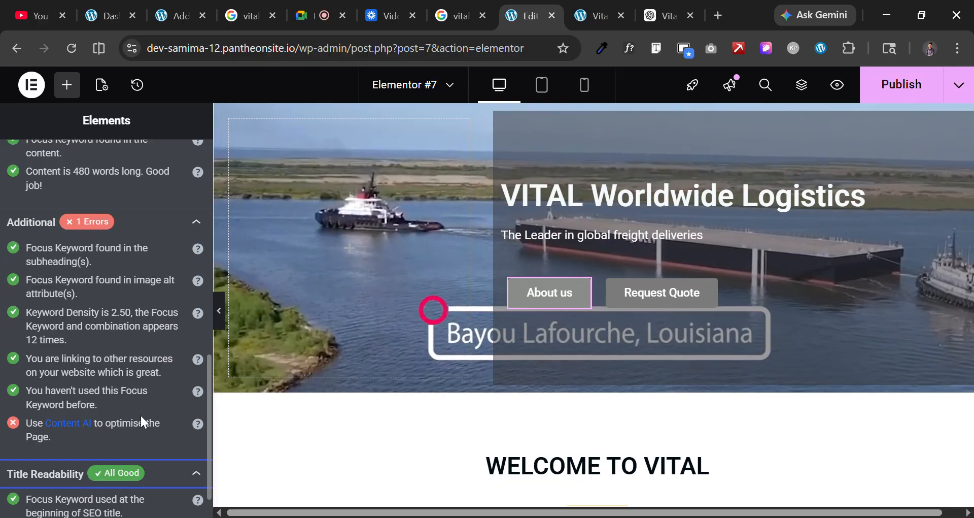
{"action": "scroll", "coordinate": [142, 412], "scroll_direction": "down", "scroll_amount": 1}
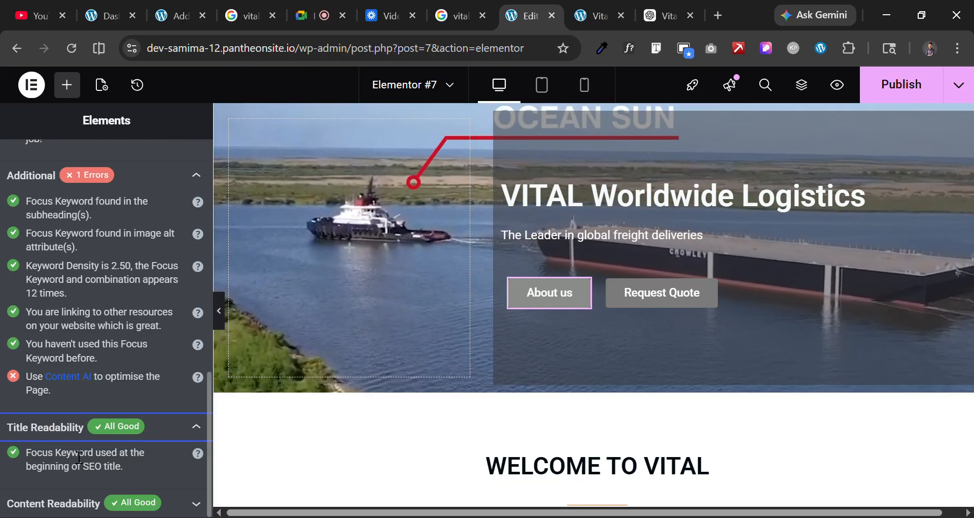
{"action": "left_click_drag", "start_coordinate": [151, 466], "coordinate": [25, 452]}
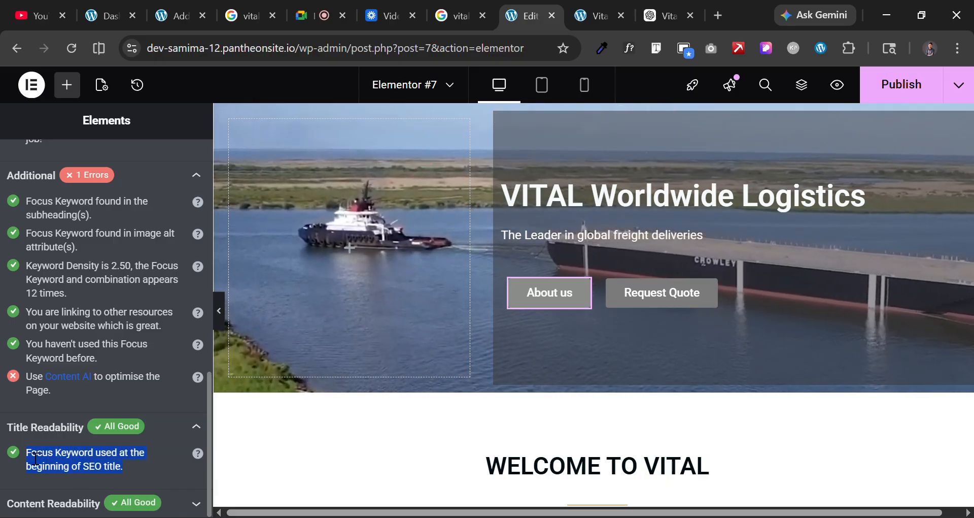
{"action": "left_click", "coordinate": [94, 477]}
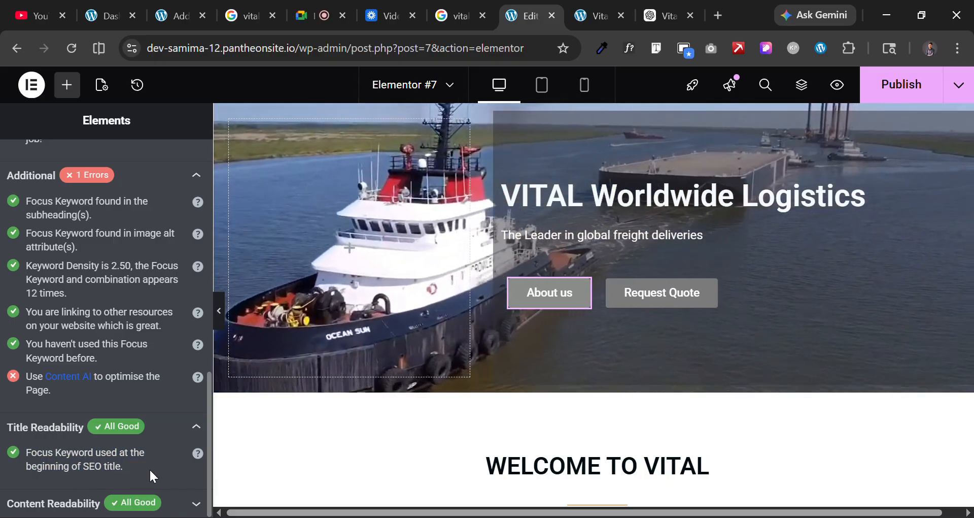
{"action": "left_click_drag", "start_coordinate": [127, 471], "coordinate": [23, 449]}
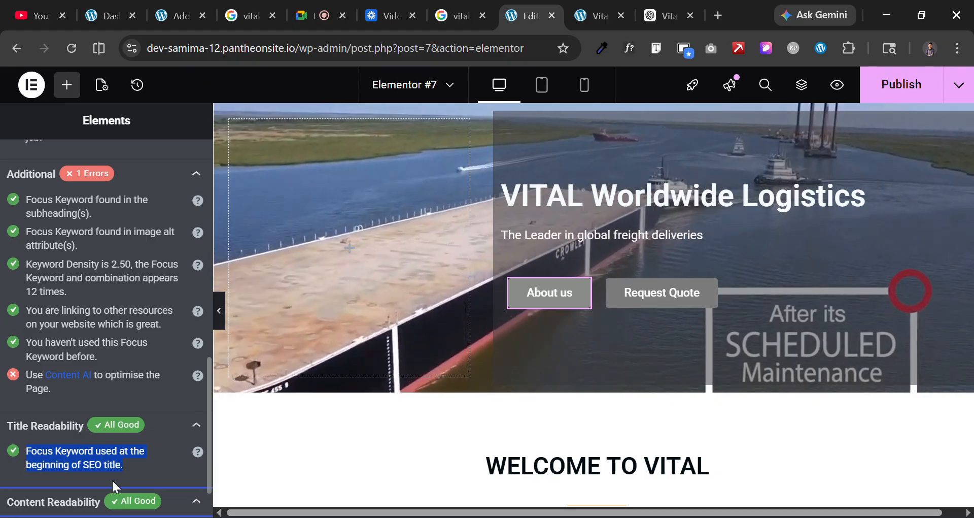
Expand the Content Readability checks and compare the short-paragraph check with the text on the page.
{"action": "left_click", "coordinate": [122, 502]}
{"action": "scroll", "coordinate": [118, 471], "scroll_direction": "down", "scroll_amount": 1}
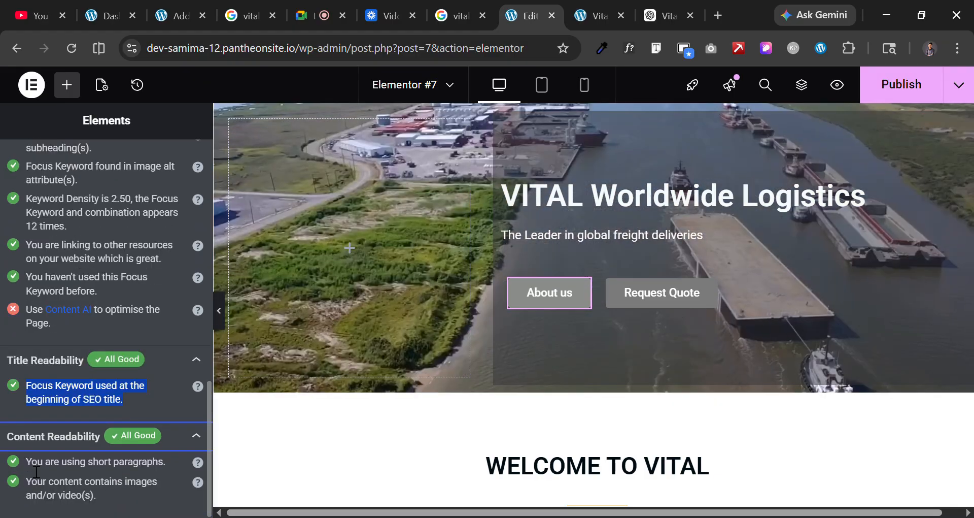
{"action": "left_click_drag", "start_coordinate": [25, 463], "coordinate": [174, 468]}
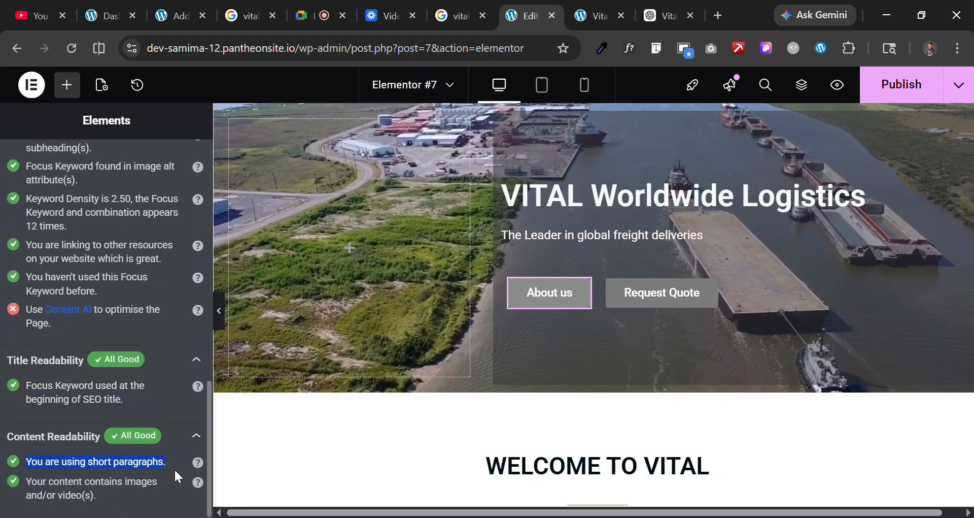
{"action": "left_click", "coordinate": [629, 239]}
{"action": "scroll", "coordinate": [654, 290], "scroll_direction": "down", "scroll_amount": 8}
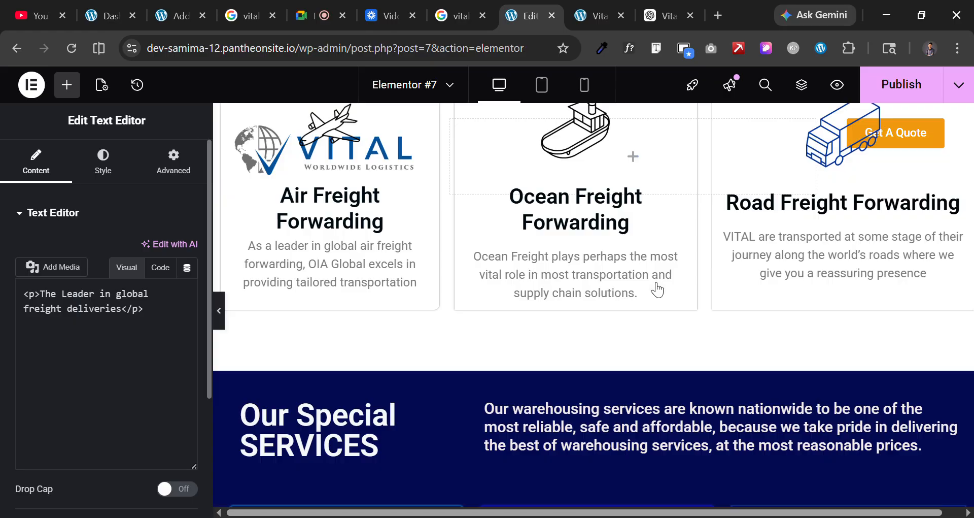
{"action": "scroll", "coordinate": [552, 294], "scroll_direction": "up", "scroll_amount": 8}
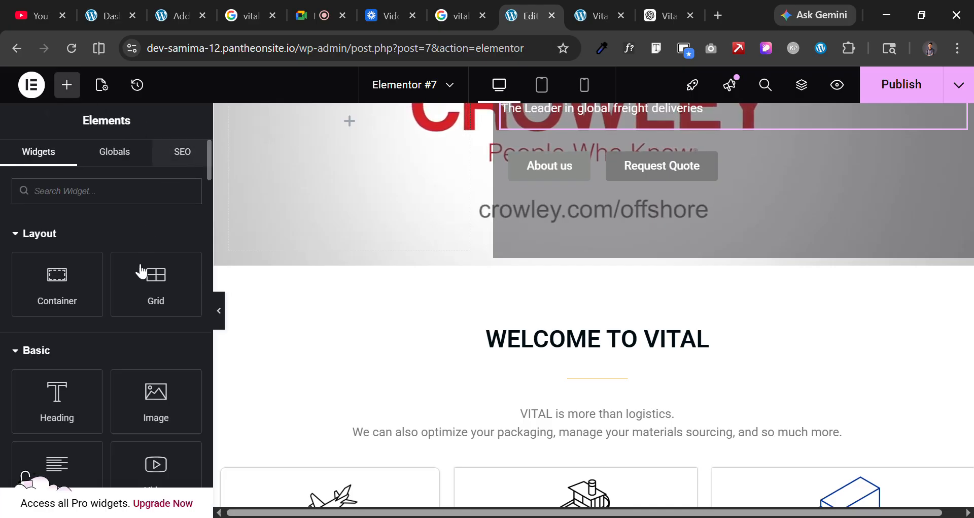
Return to the SEO analysis and read the Content Readability check about images and videos.
{"action": "left_click", "coordinate": [182, 151]}
{"action": "scroll", "coordinate": [108, 406], "scroll_direction": "down", "scroll_amount": 5}
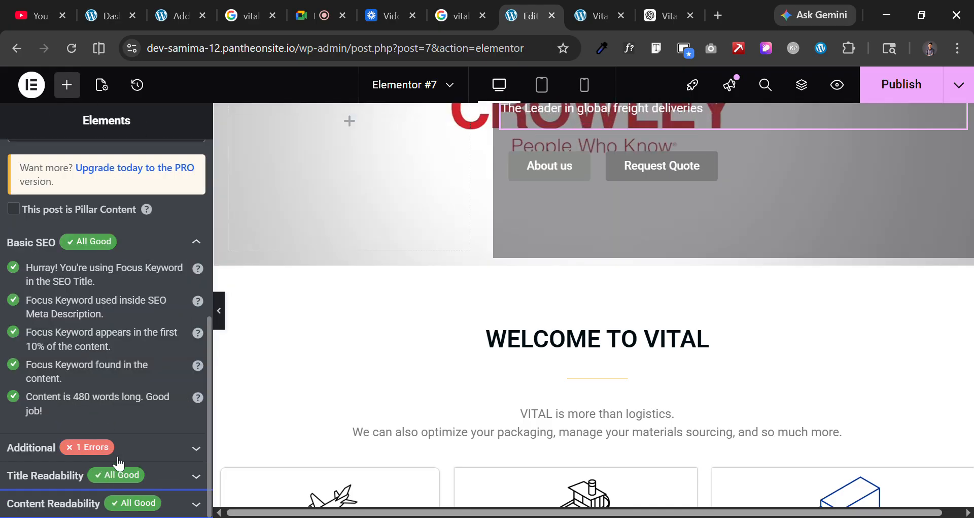
{"action": "left_click", "coordinate": [80, 503]}
{"action": "left_click_drag", "start_coordinate": [26, 481], "coordinate": [117, 492]}
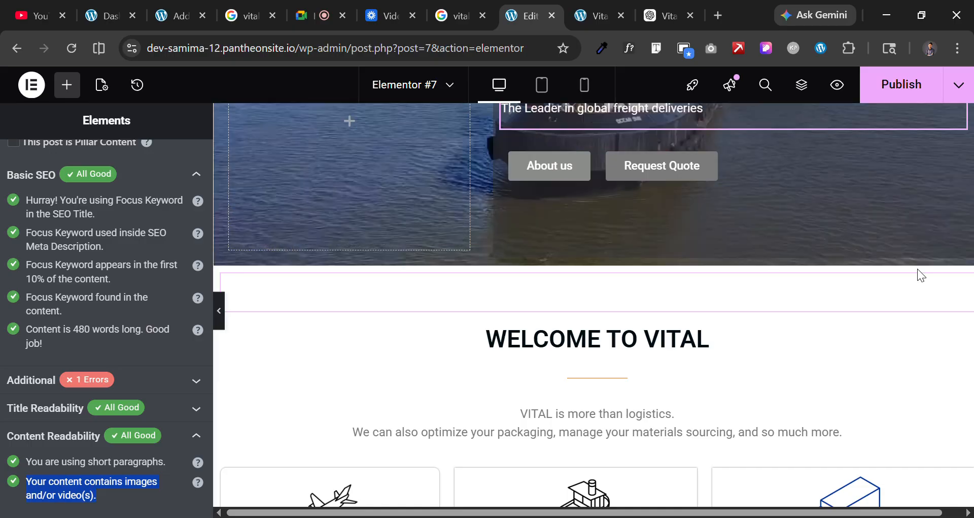
{"action": "left_click", "coordinate": [942, 332]}
{"action": "left_click", "coordinate": [83, 469]}
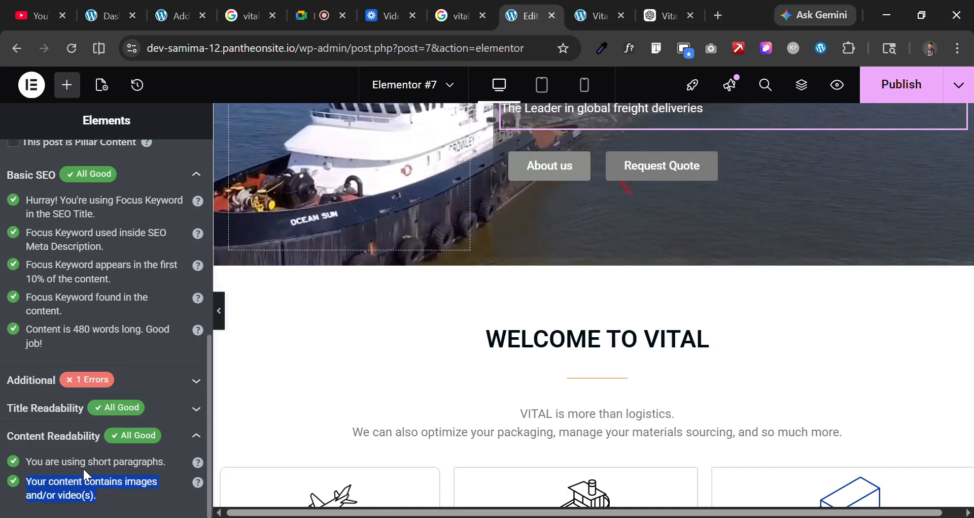
Inspect the images on the page down to the footer's photo gallery and return to the hero section.
{"action": "scroll", "coordinate": [506, 303], "scroll_direction": "down", "scroll_amount": 20}
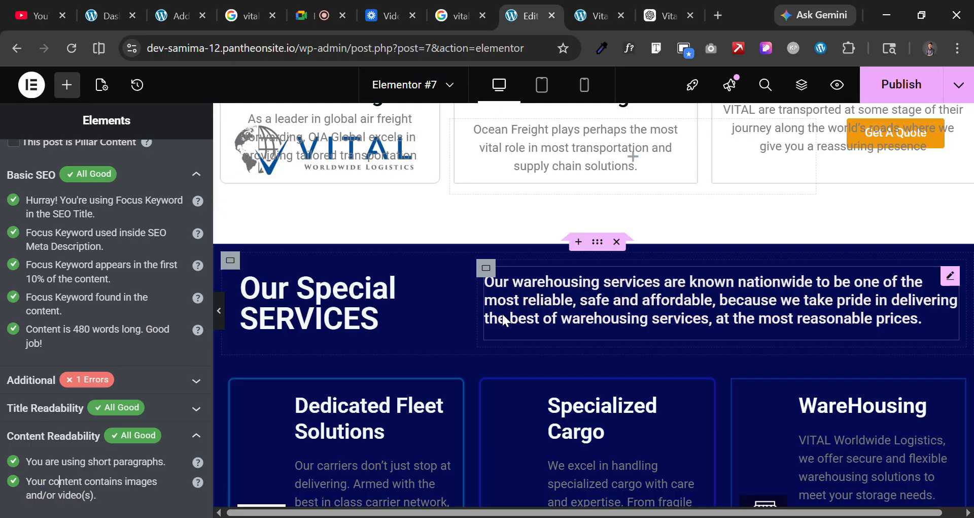
{"action": "scroll", "coordinate": [722, 274], "scroll_direction": "up", "scroll_amount": 7}
{"action": "scroll", "coordinate": [716, 282], "scroll_direction": "down", "scroll_amount": 5}
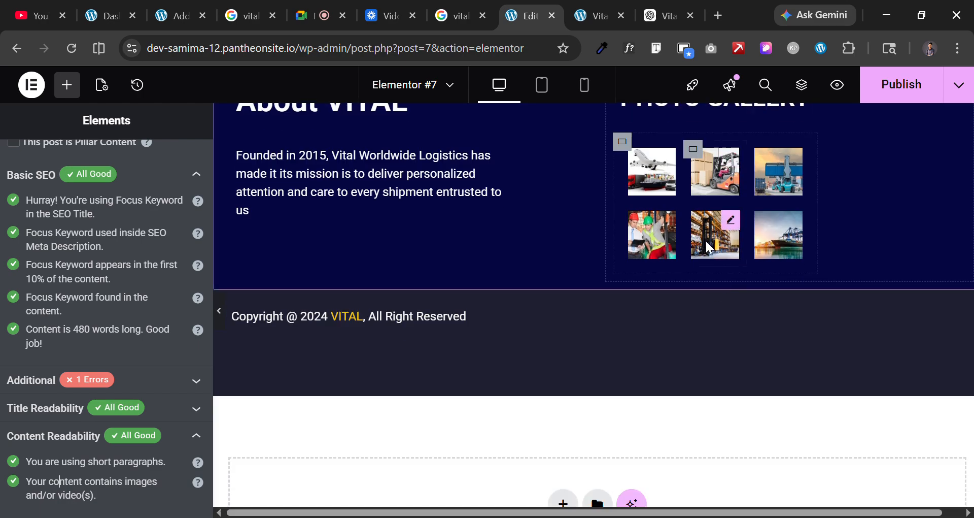
{"action": "scroll", "coordinate": [771, 223], "scroll_direction": "up", "scroll_amount": 20}
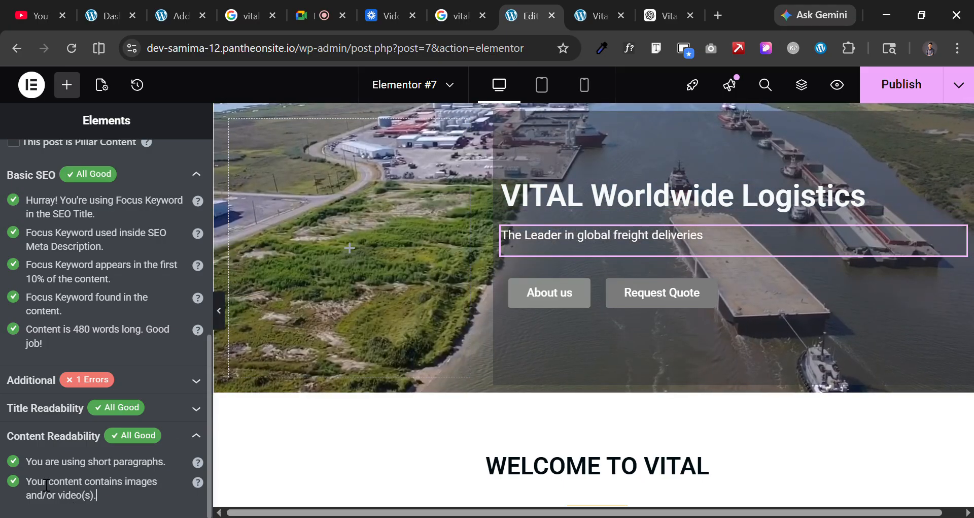
Go over the Content Readability, Title Readability and Additional checks once more with all three groups expanded.
{"action": "left_click_drag", "start_coordinate": [93, 494], "coordinate": [77, 407]}
{"action": "left_click", "coordinate": [77, 412]}
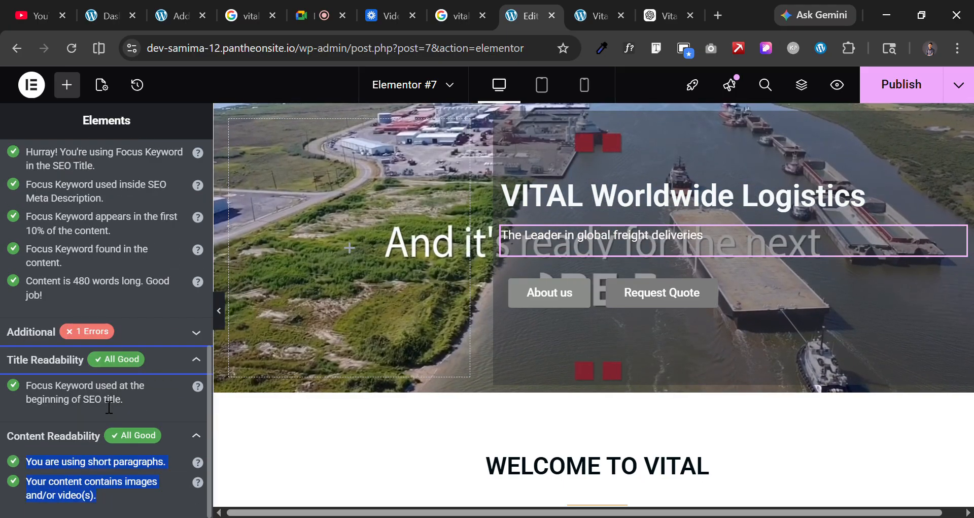
{"action": "left_click_drag", "start_coordinate": [27, 386], "coordinate": [153, 401]}
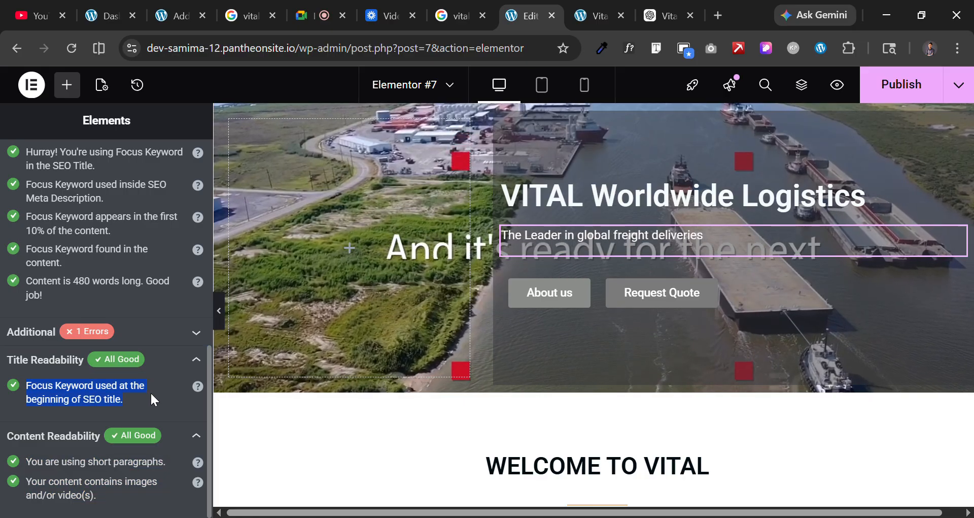
{"action": "left_click", "coordinate": [63, 339]}
{"action": "scroll", "coordinate": [123, 409], "scroll_direction": "down", "scroll_amount": 4}
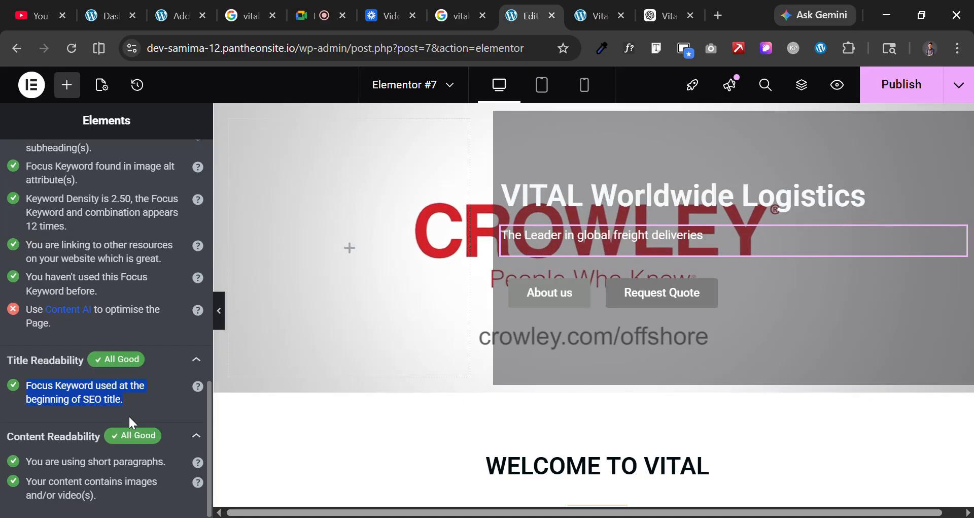
Review the overall SEO score and Basic SEO checks, and open the search snippet for editing.
{"action": "scroll", "coordinate": [163, 248], "scroll_direction": "up", "scroll_amount": 4}
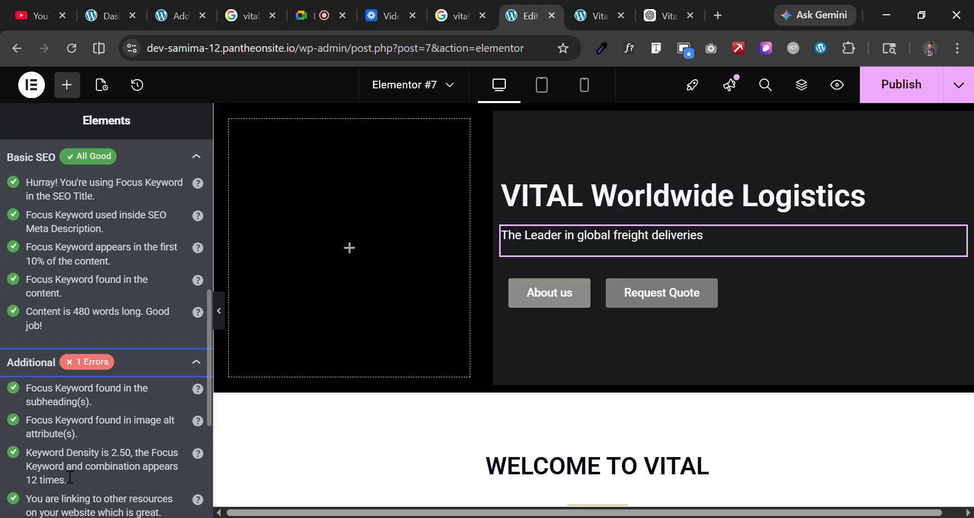
{"action": "scroll", "coordinate": [19, 439], "scroll_direction": "down", "scroll_amount": 2}
{"action": "scroll", "coordinate": [18, 440], "scroll_direction": "up", "scroll_amount": 10}
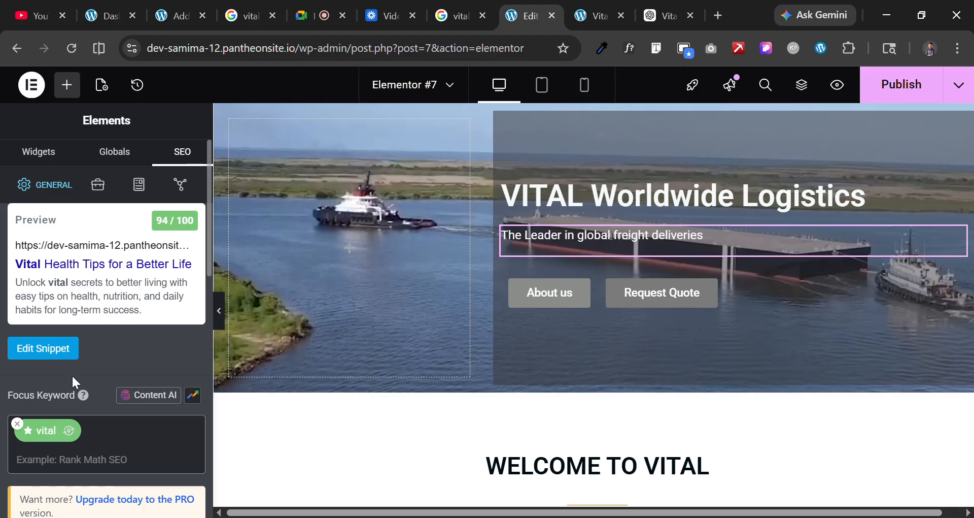
{"action": "scroll", "coordinate": [126, 355], "scroll_direction": "down", "scroll_amount": 5}
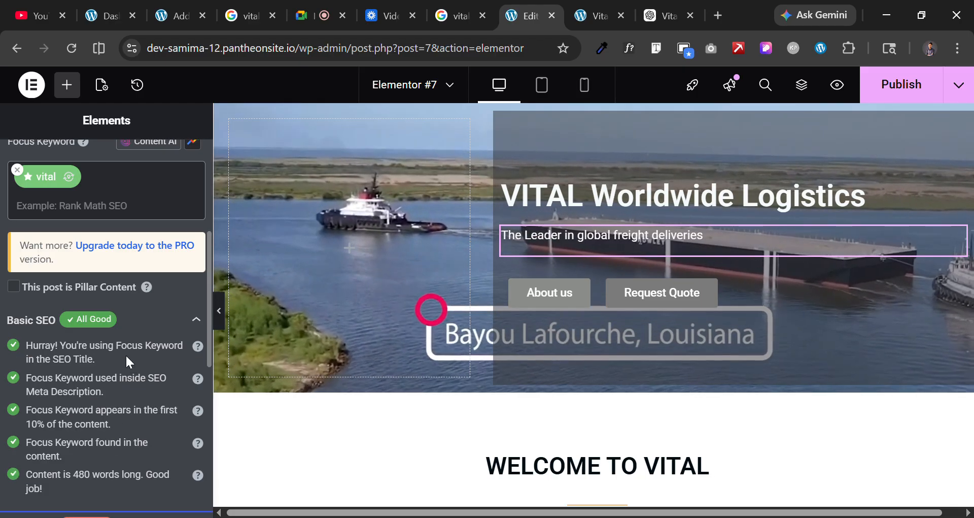
{"action": "scroll", "coordinate": [90, 275], "scroll_direction": "up", "scroll_amount": 2}
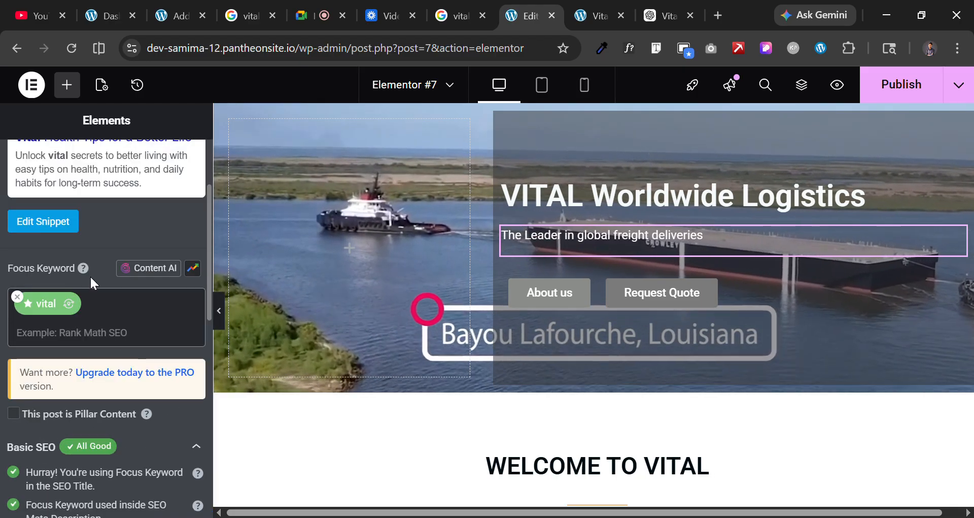
{"action": "left_click", "coordinate": [49, 226]}
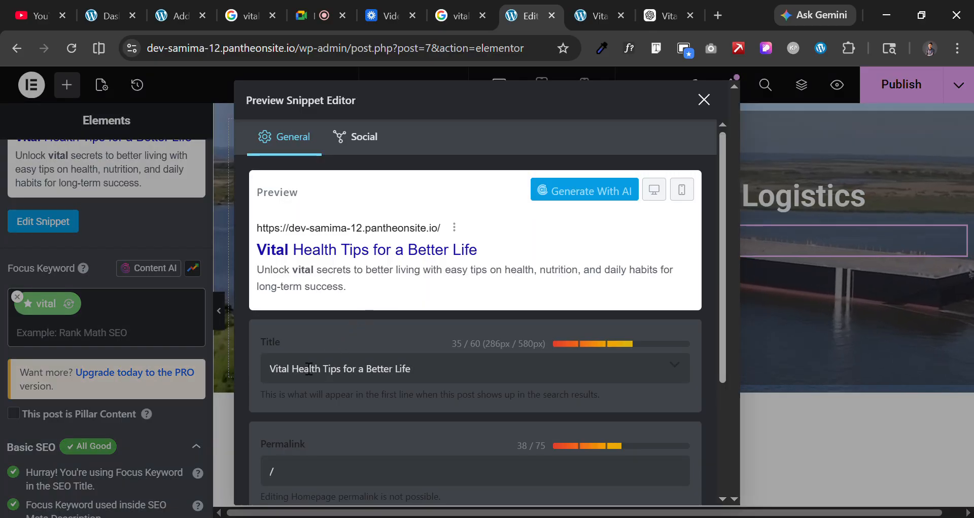
Look over the snippet's title and description, append 2026 to the SEO title, and close the snippet editor.
{"action": "left_click", "coordinate": [308, 368]}
{"action": "scroll", "coordinate": [360, 378], "scroll_direction": "down", "scroll_amount": 3}
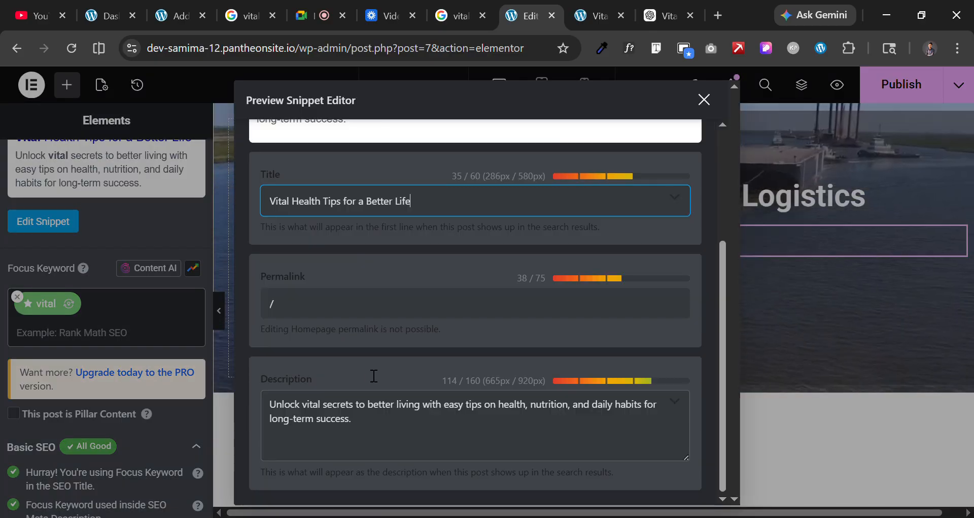
{"action": "left_click", "coordinate": [334, 439]}
{"action": "left_click", "coordinate": [372, 434]}
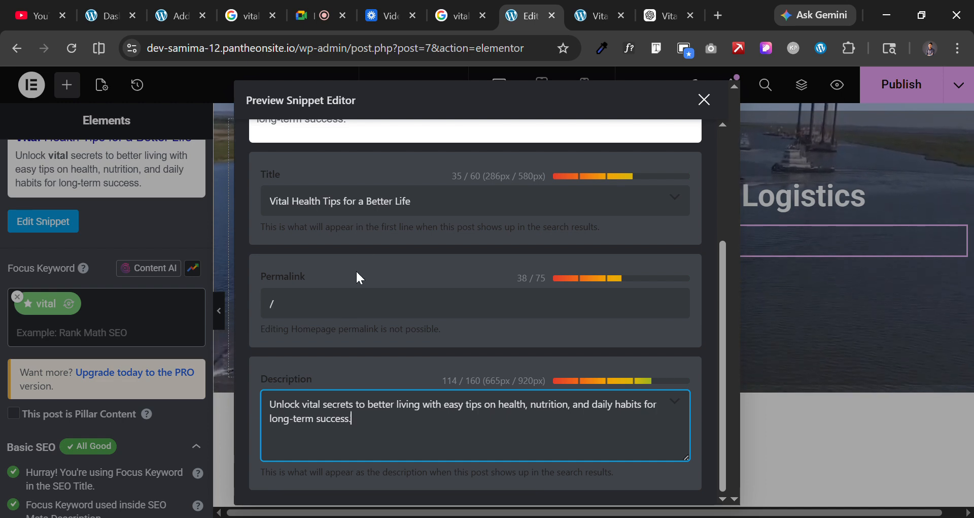
{"action": "left_click", "coordinate": [462, 207]}
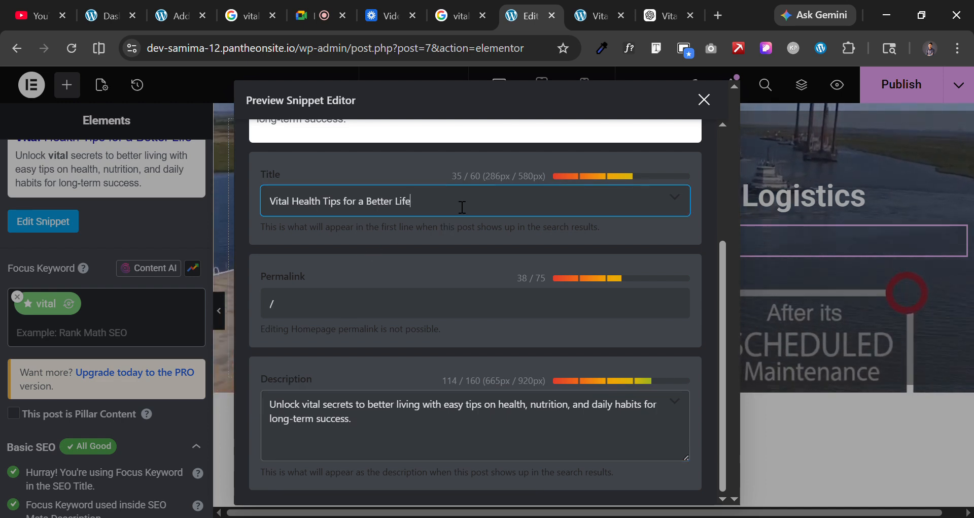
{"action": "type", "text": "2026"}
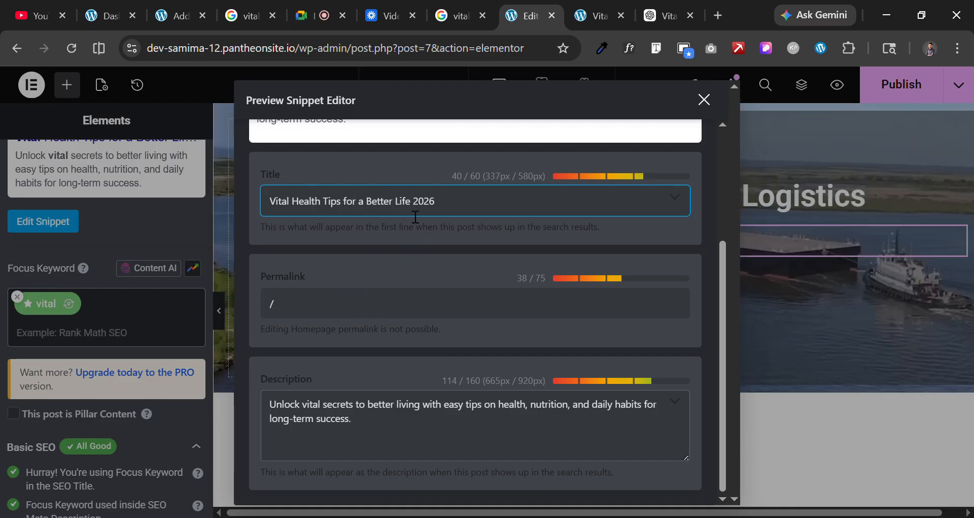
{"action": "left_click", "coordinate": [317, 311]}
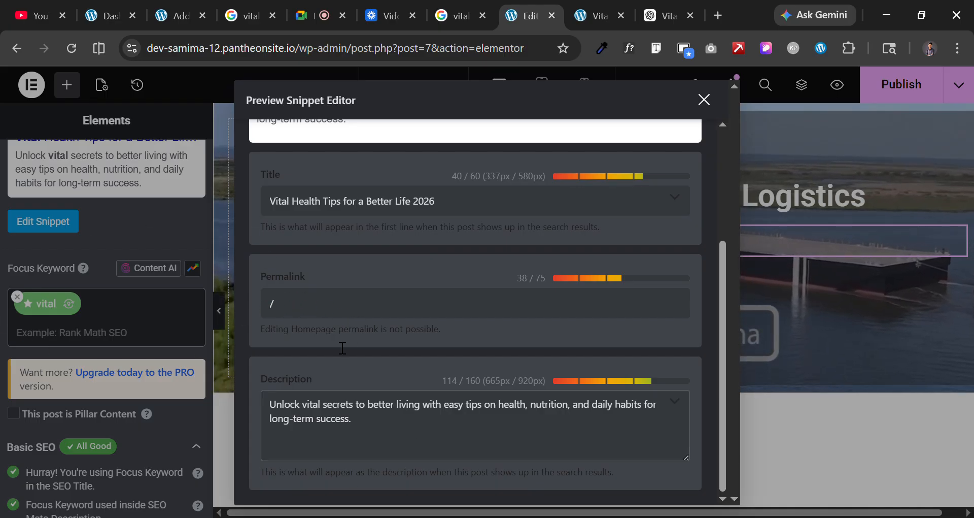
{"action": "left_click", "coordinate": [705, 100]}
{"action": "scroll", "coordinate": [130, 311], "scroll_direction": "up", "scroll_amount": 3}
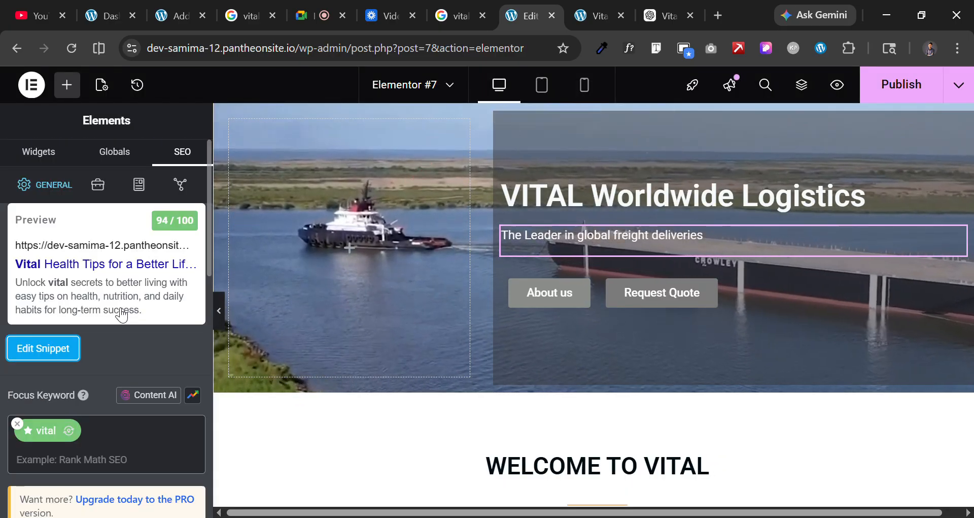
Check the snippet title's character count, insert "is the best of world" before 2026 in the title, and close the snippet editor.
{"action": "key", "text": "Return"}
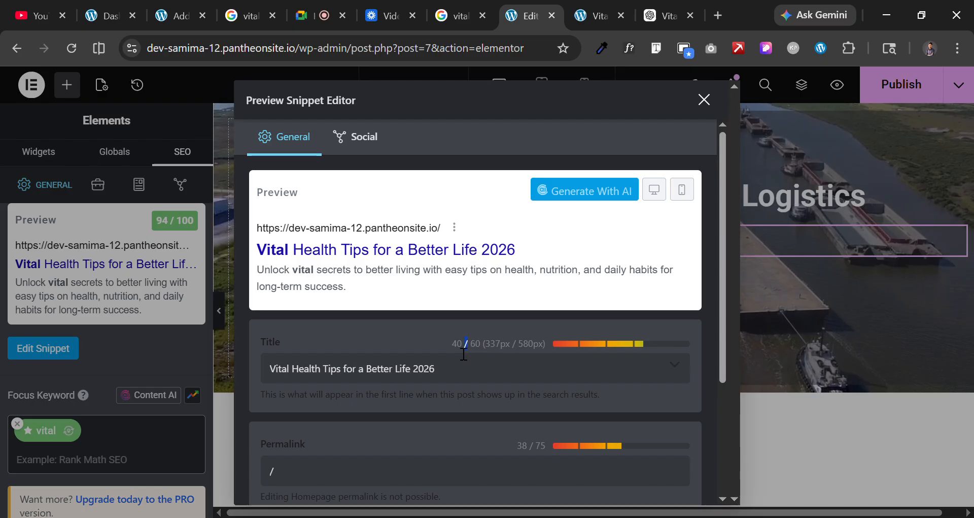
{"action": "left_click", "coordinate": [468, 344]}
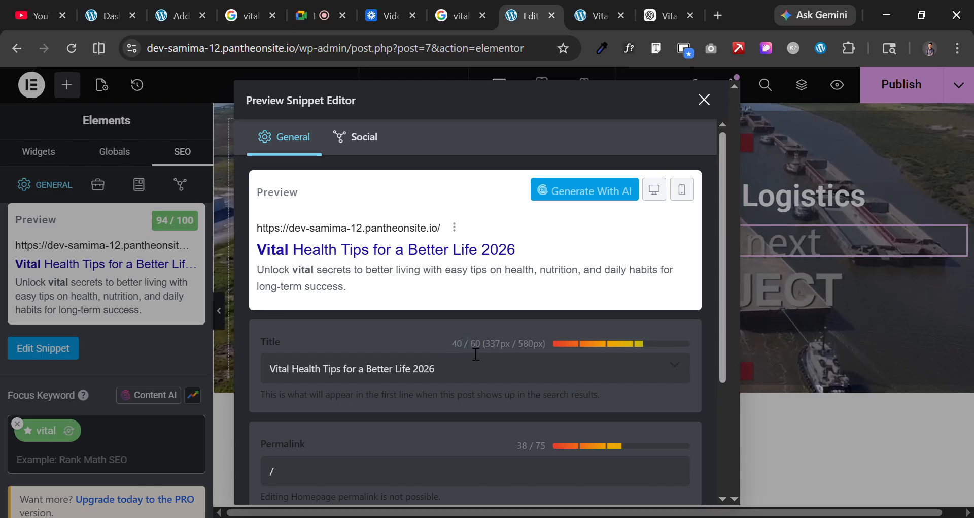
{"action": "left_click_drag", "start_coordinate": [435, 347], "coordinate": [505, 353]}
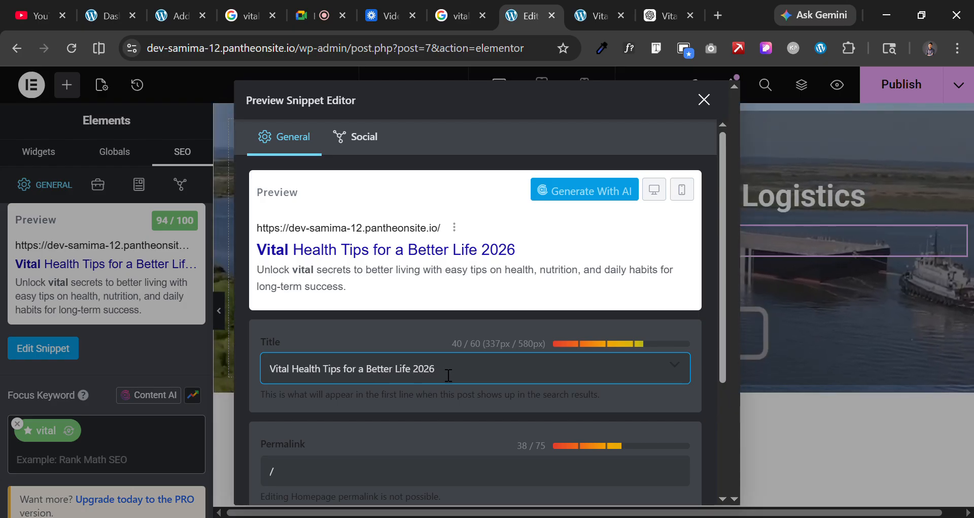
{"action": "type", "text": "is"}
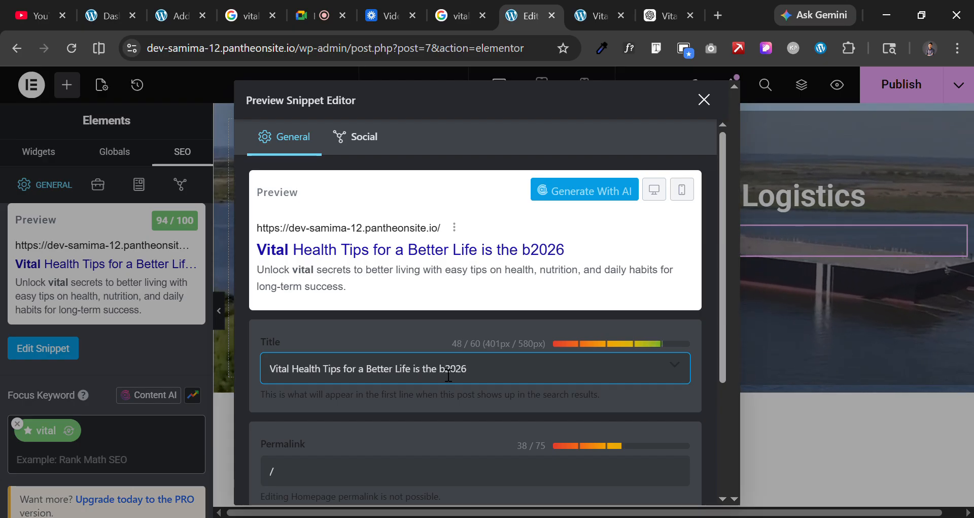
{"action": "type", "text": "the best of "}
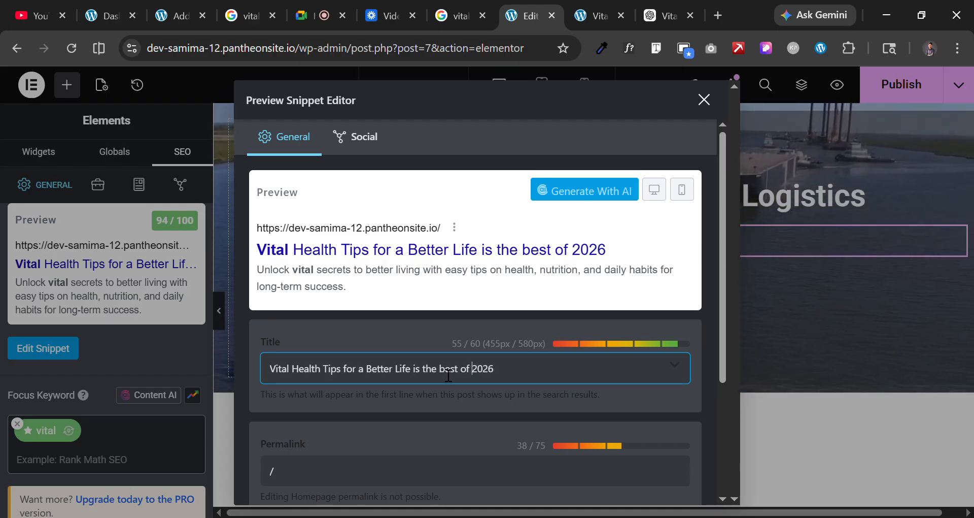
{"action": "type", "text": "woe"}
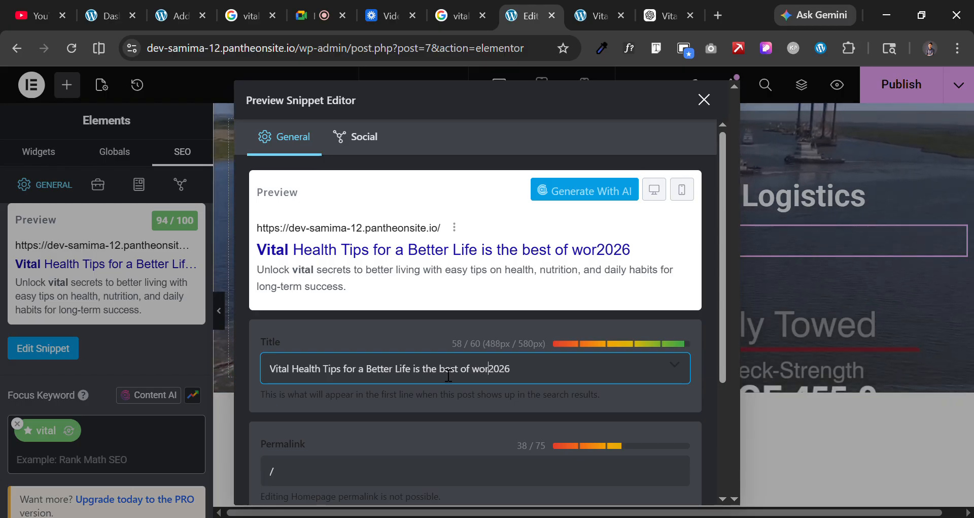
{"action": "type", "text": "ld"}
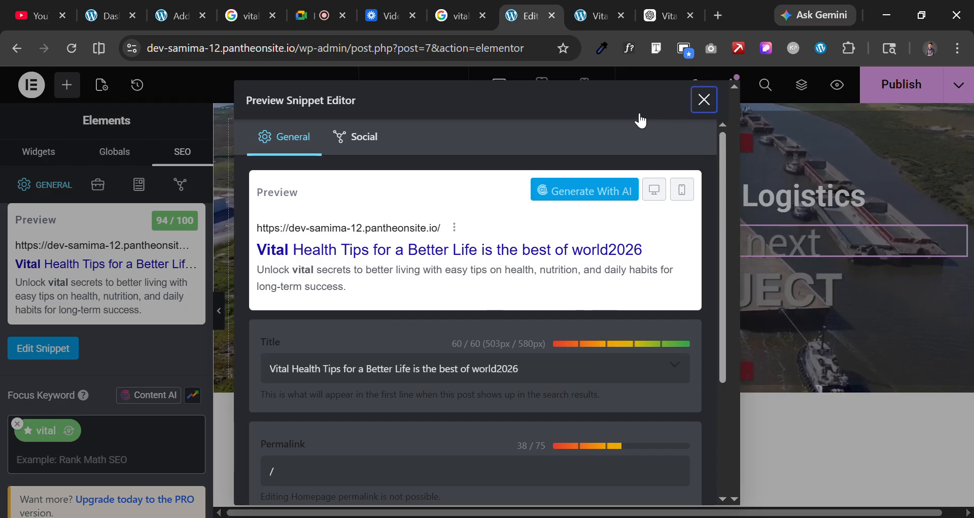
{"action": "key", "text": "Escape"}
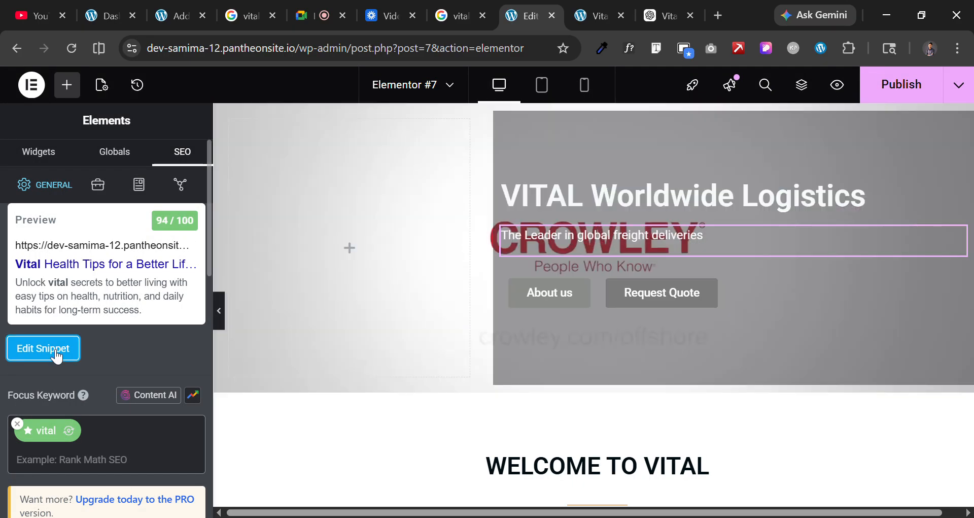
Preview the lengthened snippet title and go through the SEO checks from Additional to Content Readability.
{"action": "left_click", "coordinate": [63, 354]}
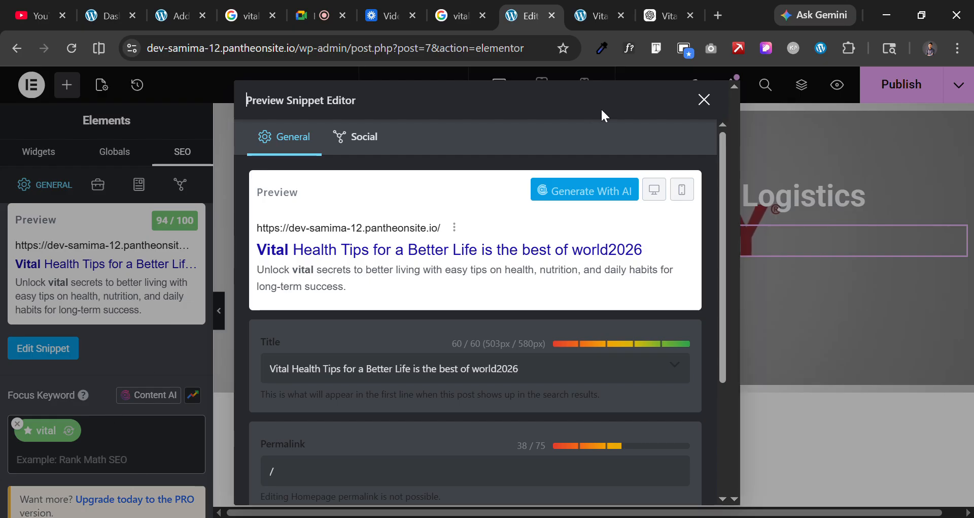
{"action": "key", "text": "Escape"}
{"action": "scroll", "coordinate": [107, 406], "scroll_direction": "down", "scroll_amount": 10}
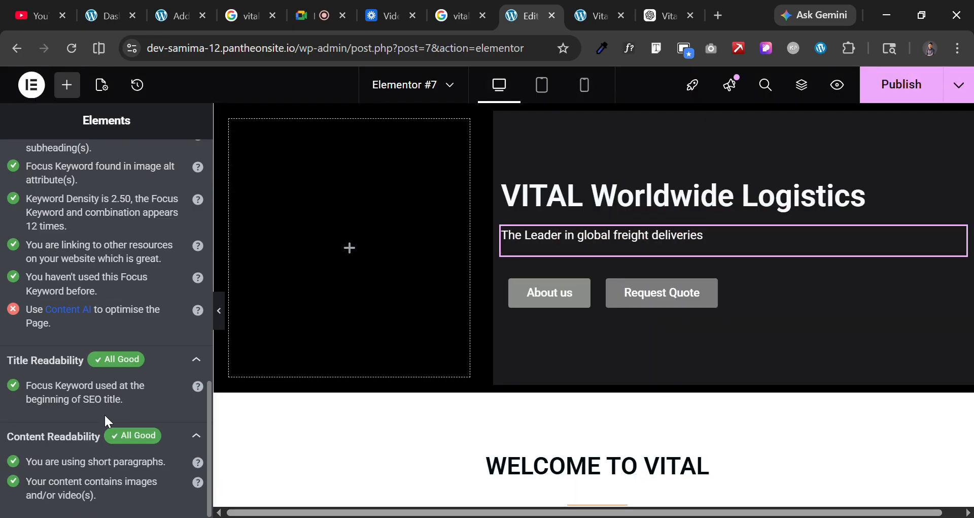
{"action": "scroll", "coordinate": [101, 436], "scroll_direction": "up", "scroll_amount": 5}
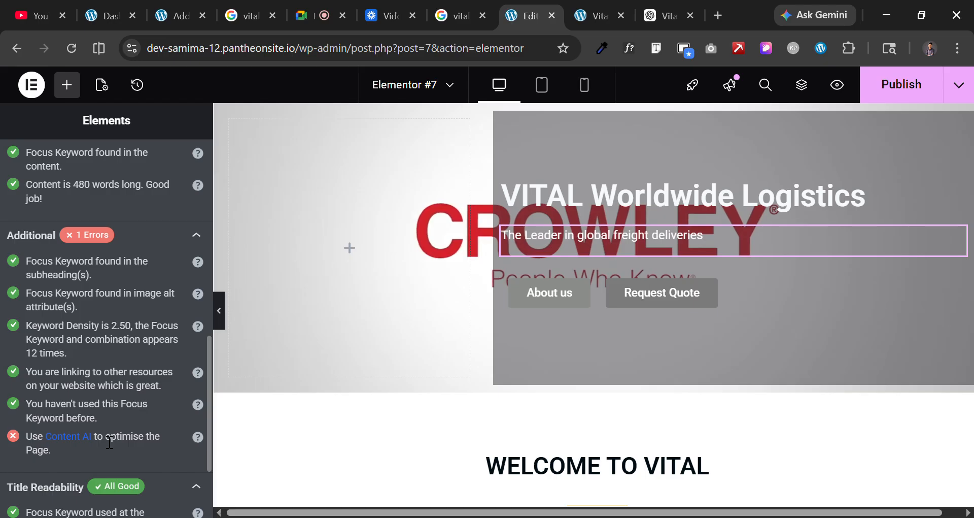
{"action": "scroll", "coordinate": [100, 432], "scroll_direction": "up", "scroll_amount": 10}
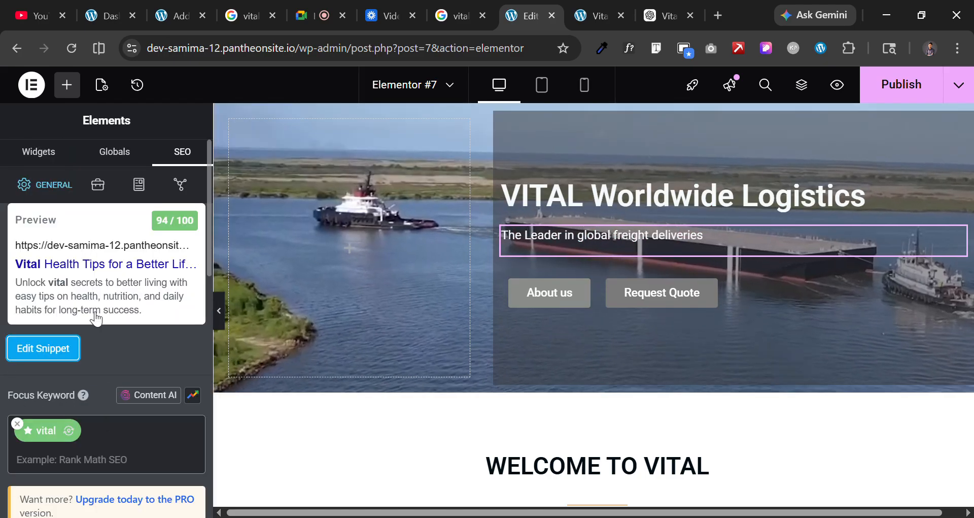
Remove "is the best of world" from the snippet title, leaving "Vital Health Tips for a Better Life 2026".
{"action": "left_click", "coordinate": [44, 348]}
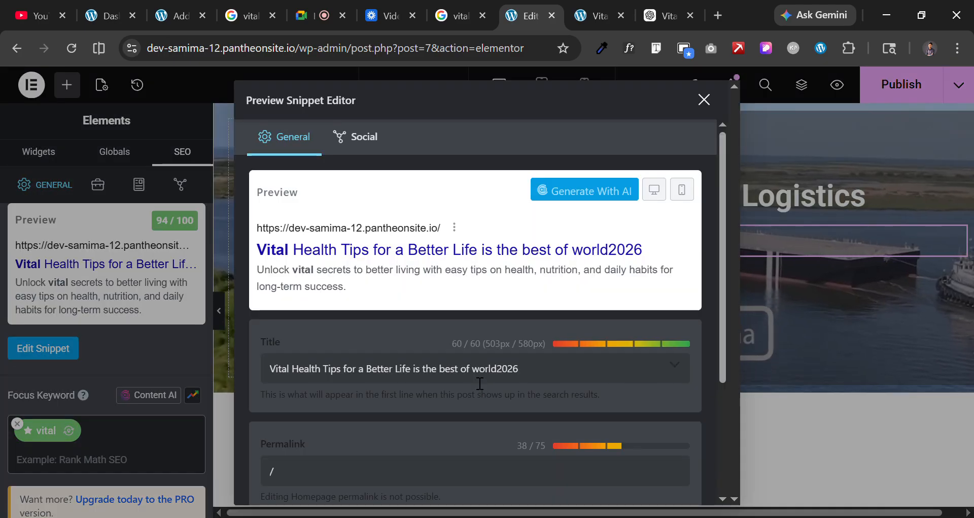
{"action": "left_click_drag", "start_coordinate": [498, 377], "coordinate": [467, 376]}
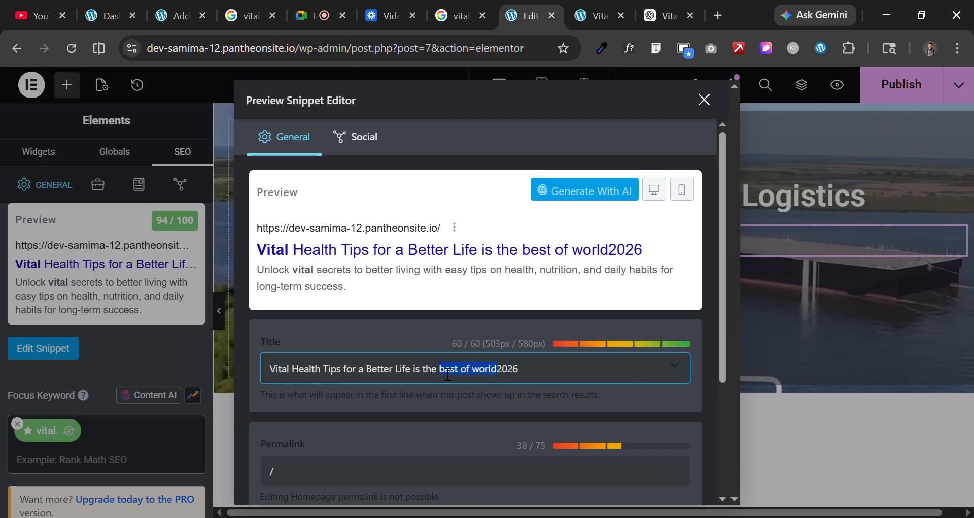
{"action": "key", "text": "BackSpace"}
{"action": "key", "text": "BackSpace"}
{"action": "key", "text": "BackSpace"}
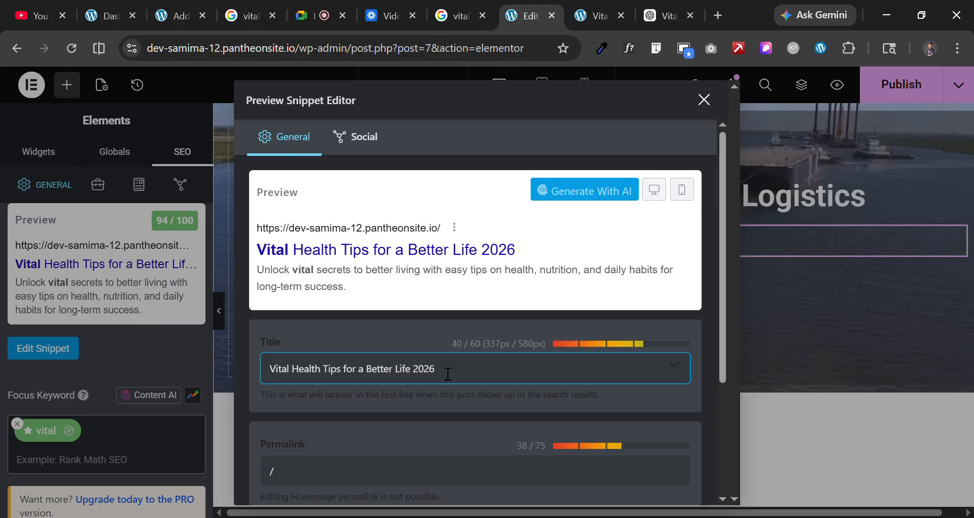
Review the character limits of the snippet's title and description, then close the snippet editor.
{"action": "left_click_drag", "start_coordinate": [457, 345], "coordinate": [498, 358]}
{"action": "left_click", "coordinate": [621, 367]}
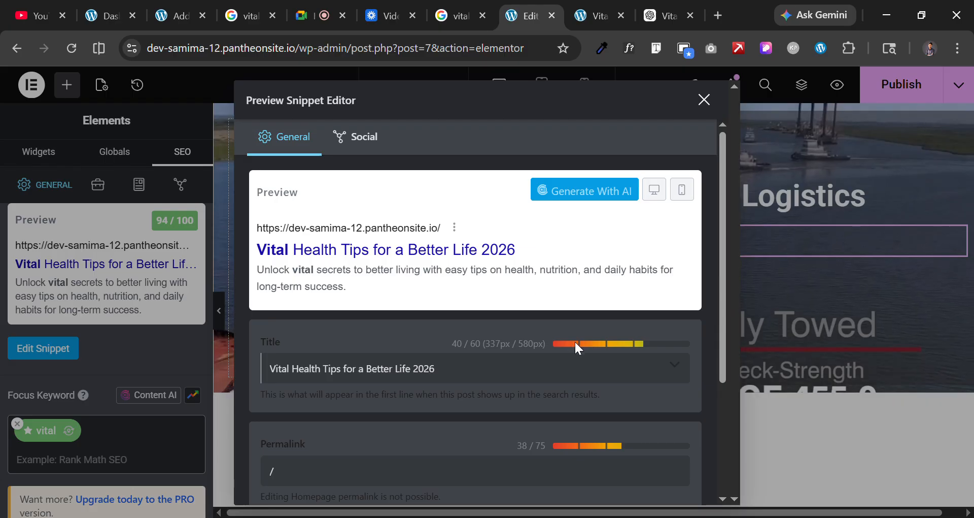
{"action": "scroll", "coordinate": [503, 308], "scroll_direction": "down", "scroll_amount": 3}
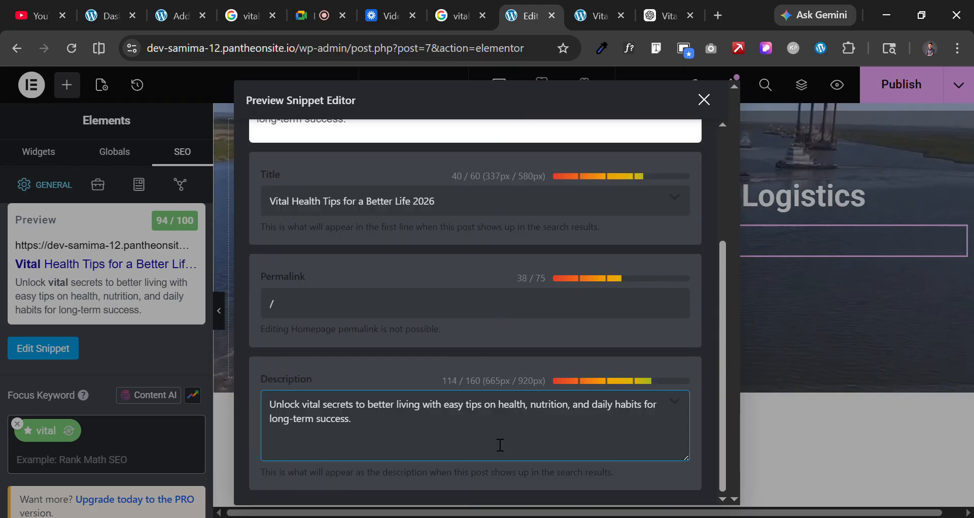
{"action": "double_click", "coordinate": [473, 381]}
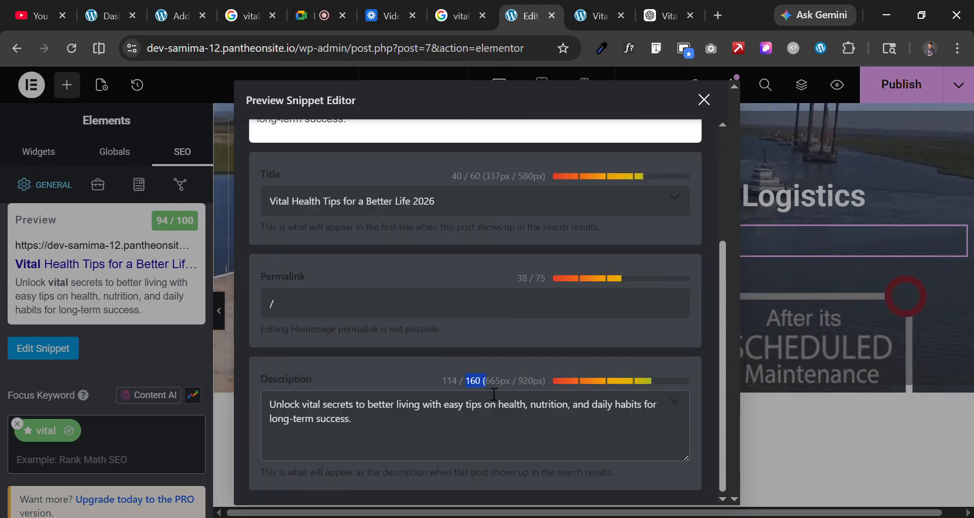
{"action": "key", "text": "Escape"}
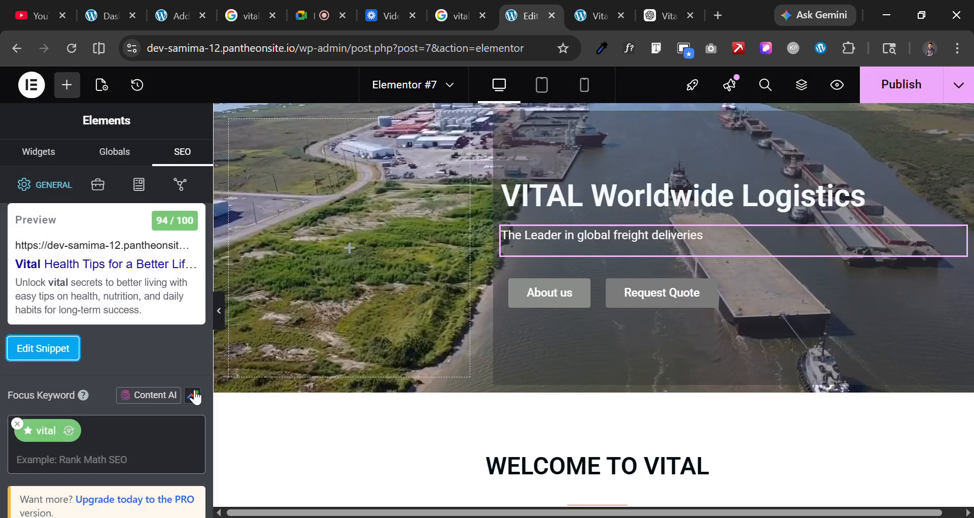
Review the page's SEO checks one last time and publish the updated page.
{"action": "scroll", "coordinate": [82, 398], "scroll_direction": "down", "scroll_amount": 3}
{"action": "scroll", "coordinate": [81, 401], "scroll_direction": "down", "scroll_amount": 10}
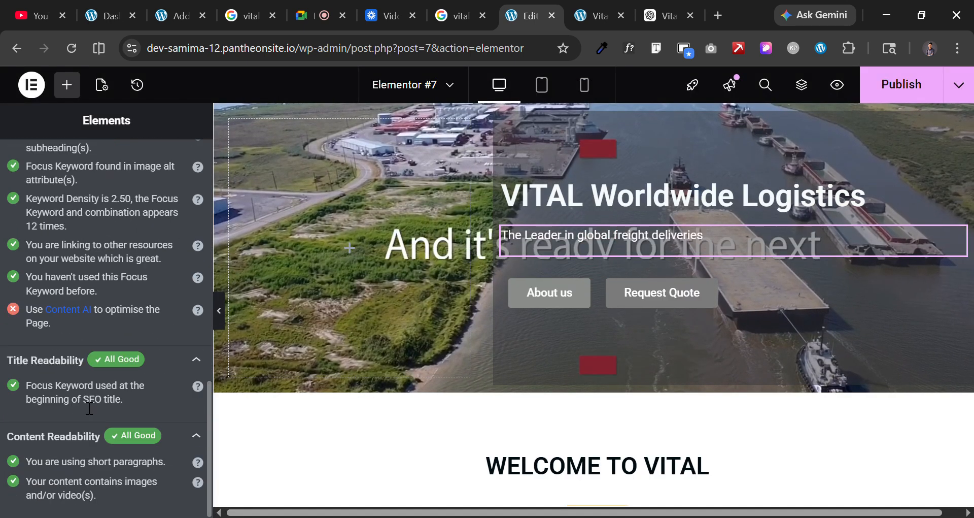
{"action": "scroll", "coordinate": [84, 404], "scroll_direction": "up", "scroll_amount": 12}
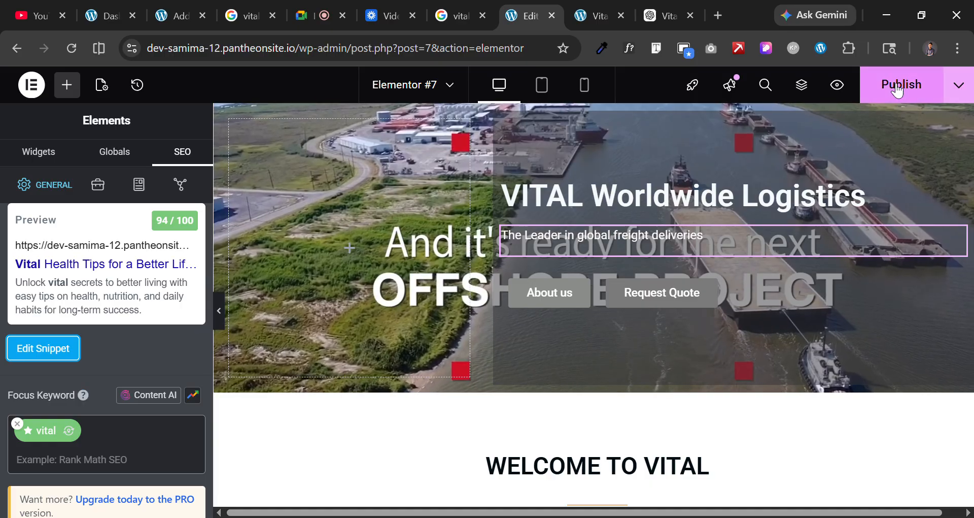
{"action": "left_click", "coordinate": [883, 91]}
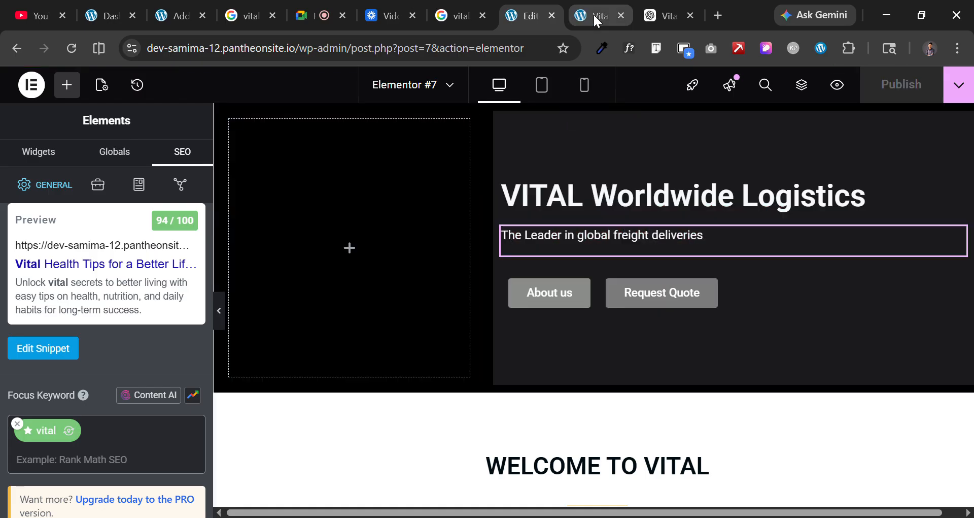
Check the front page's SEO score in the WordPress Pages list and return to the Google Meet call.
{"action": "left_click", "coordinate": [598, 21]}
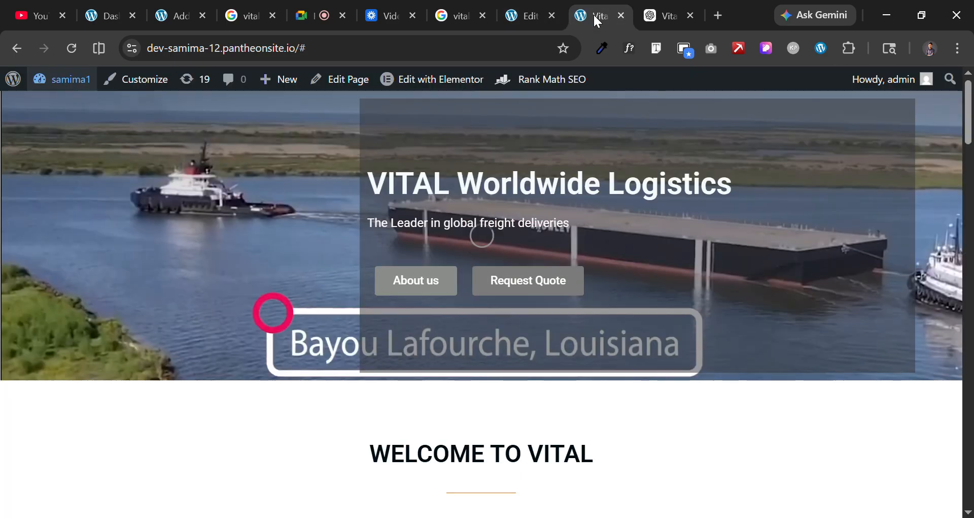
{"action": "left_click", "coordinate": [82, 87]}
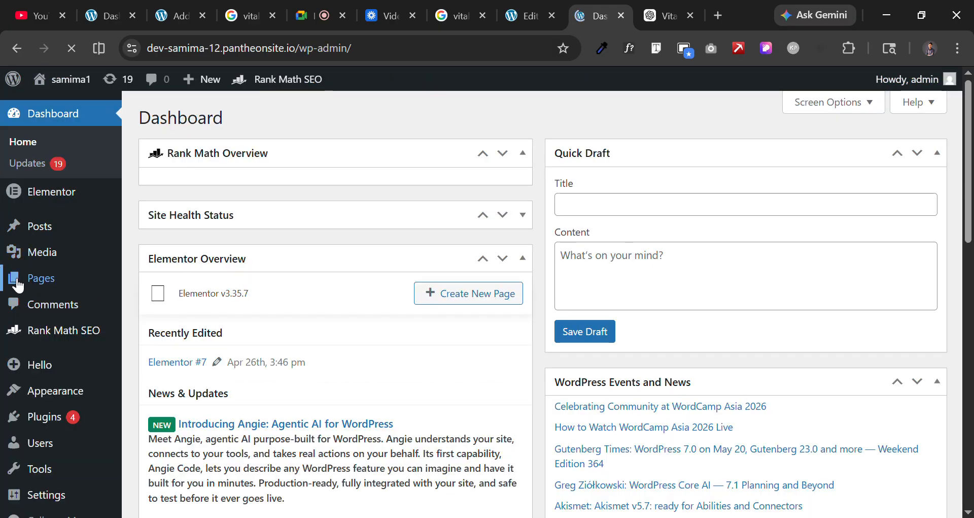
{"action": "mouse_move", "coordinate": [19, 286]}
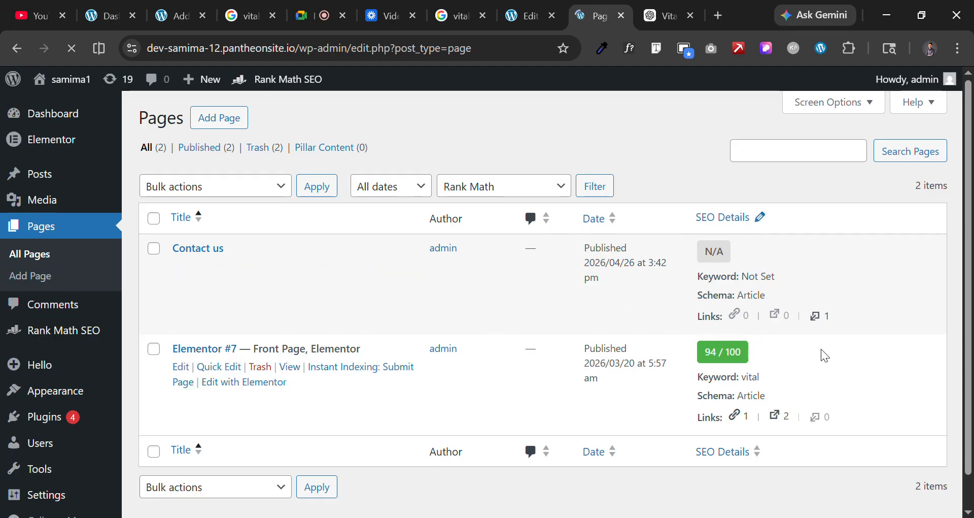
{"action": "mouse_move", "coordinate": [704, 356]}
{"action": "left_mouse_down"}
{"action": "mouse_move", "coordinate": [159, 344]}
{"action": "mouse_move", "coordinate": [61, 330]}
{"action": "mouse_move", "coordinate": [690, 362]}
{"action": "mouse_move", "coordinate": [718, 354]}
{"action": "left_mouse_up"}
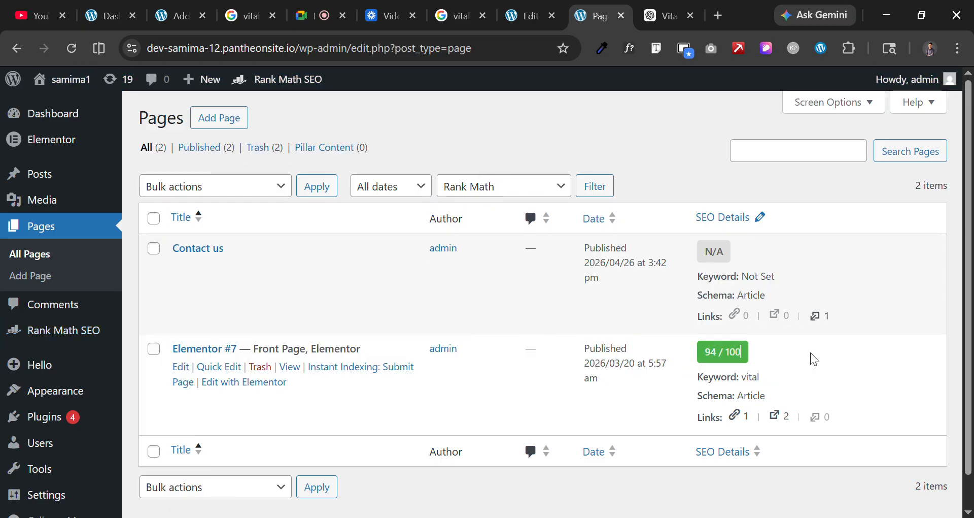
{"action": "left_click", "coordinate": [302, 9]}
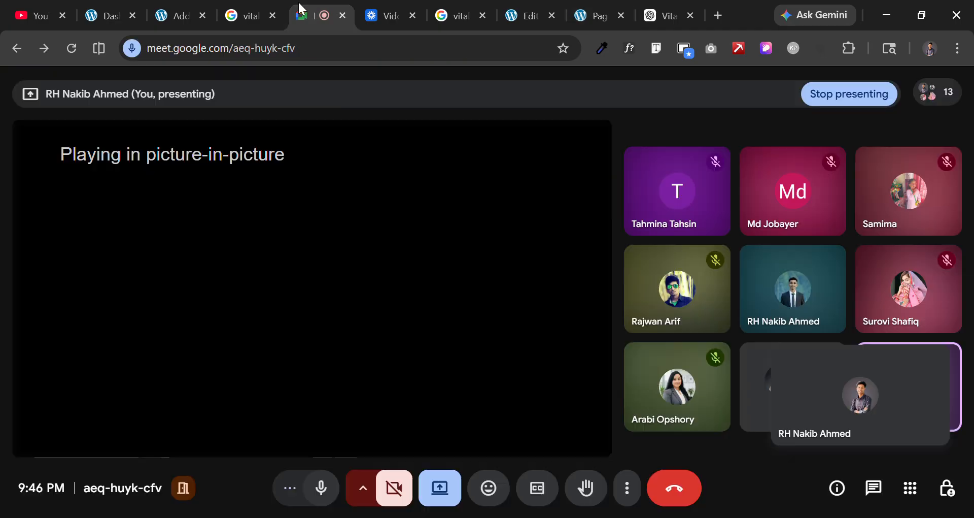